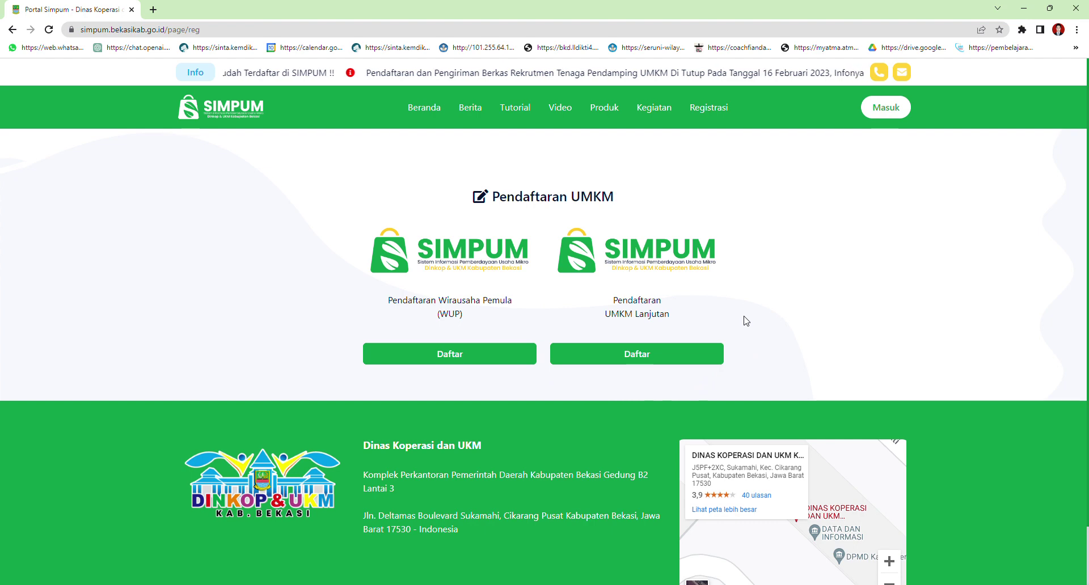
Open the blank UMKM Lanjutan registration form and scroll through its fields and back to the top
click(646, 357)
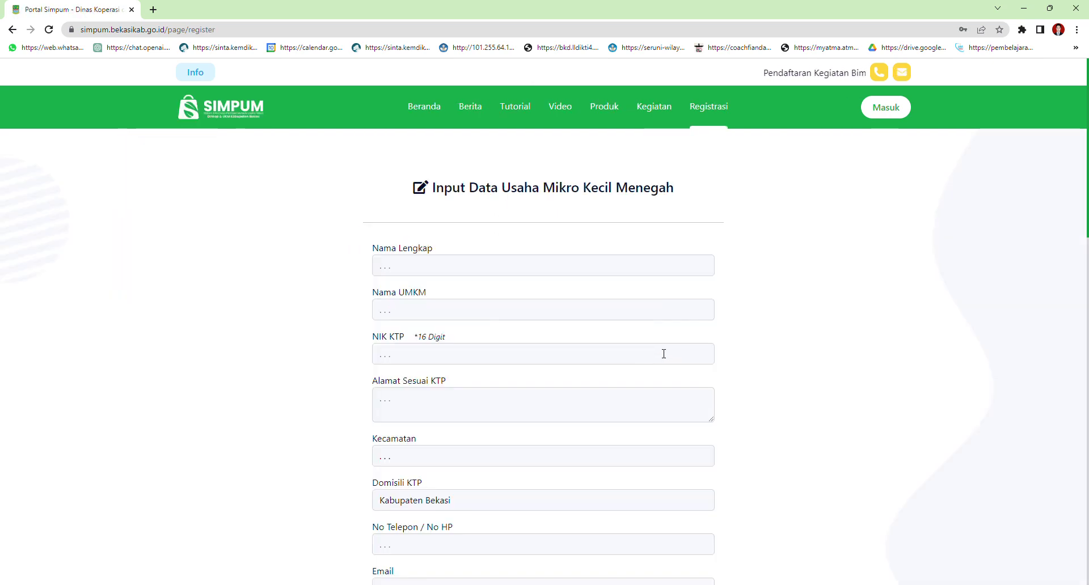
scroll(709, 360, down, 1)
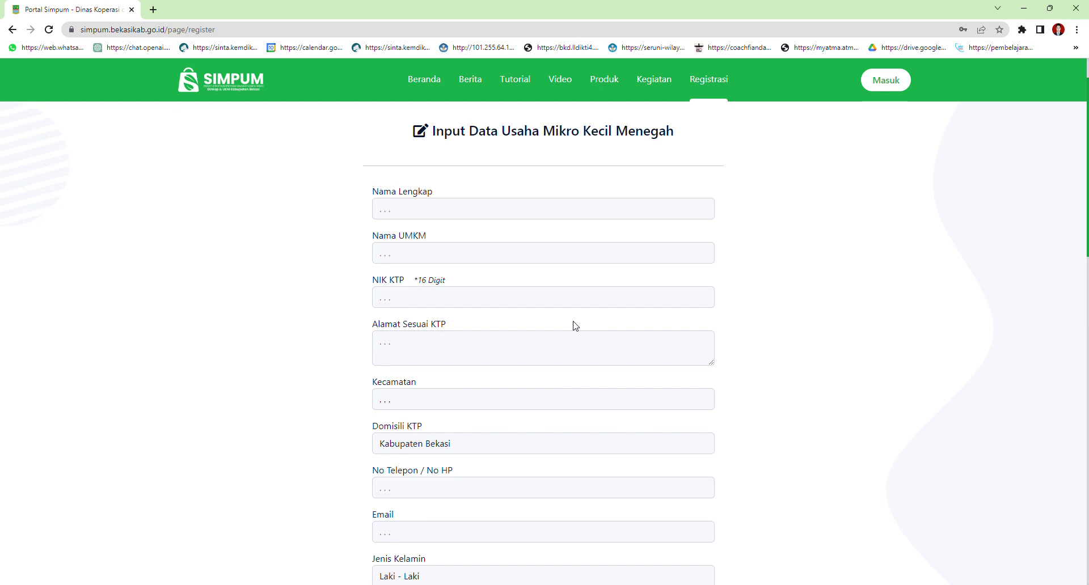
scroll(576, 326, down, 1)
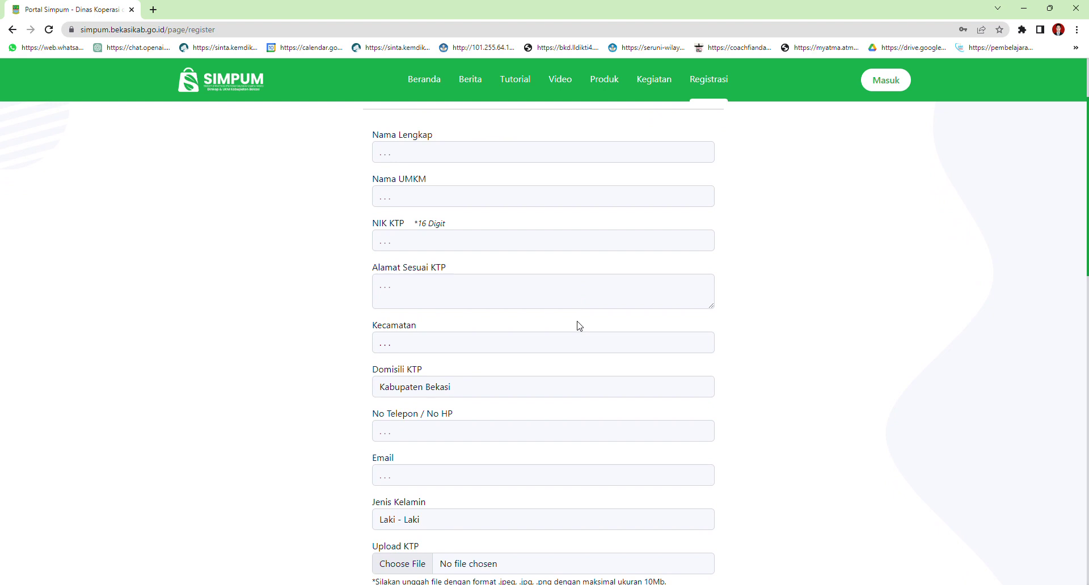
scroll(578, 325, down, 3)
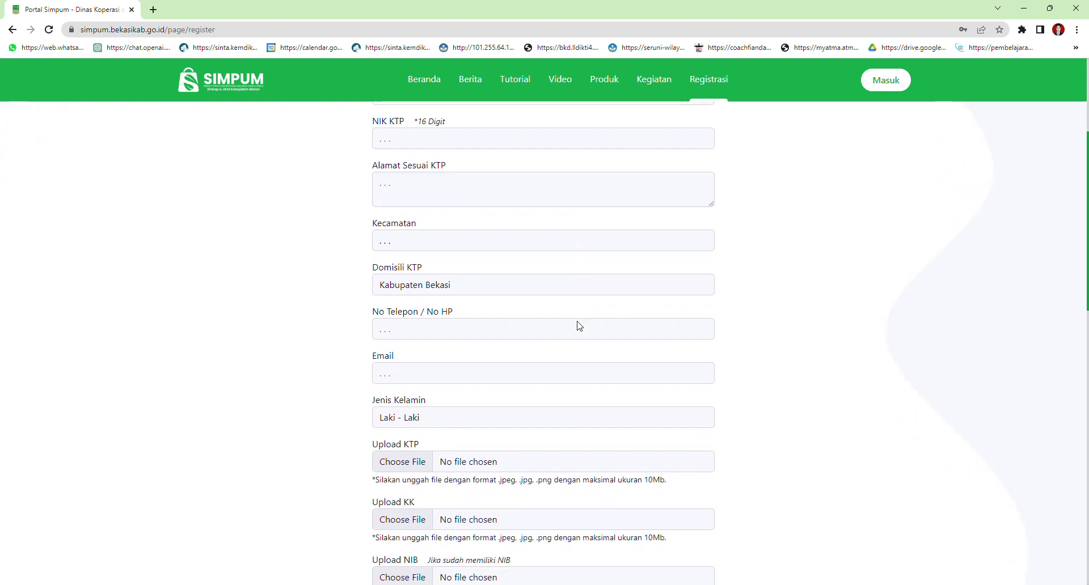
scroll(579, 325, down, 1)
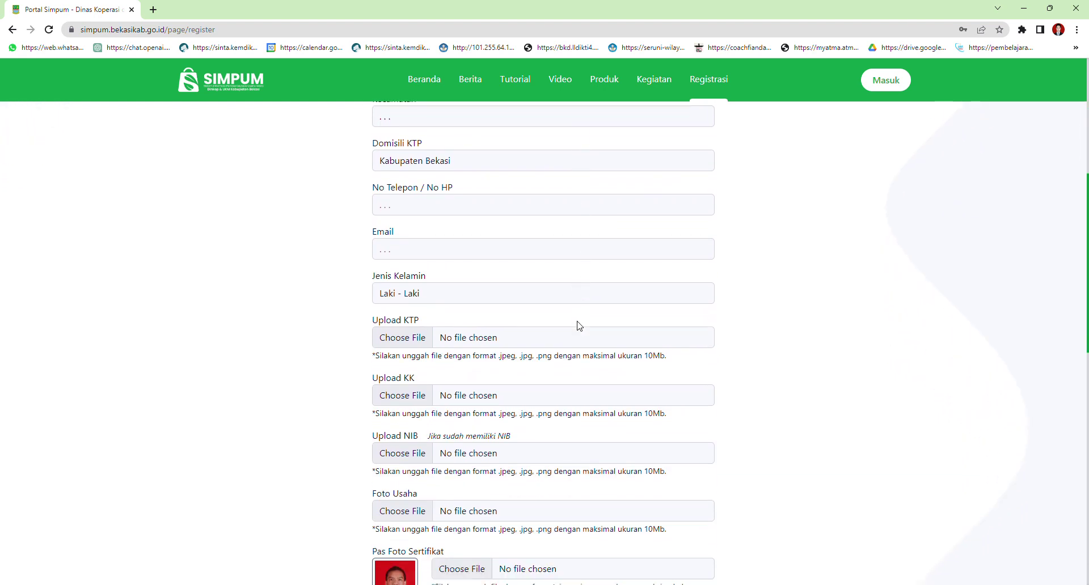
scroll(576, 323, up, 3)
scroll(571, 340, up, 3)
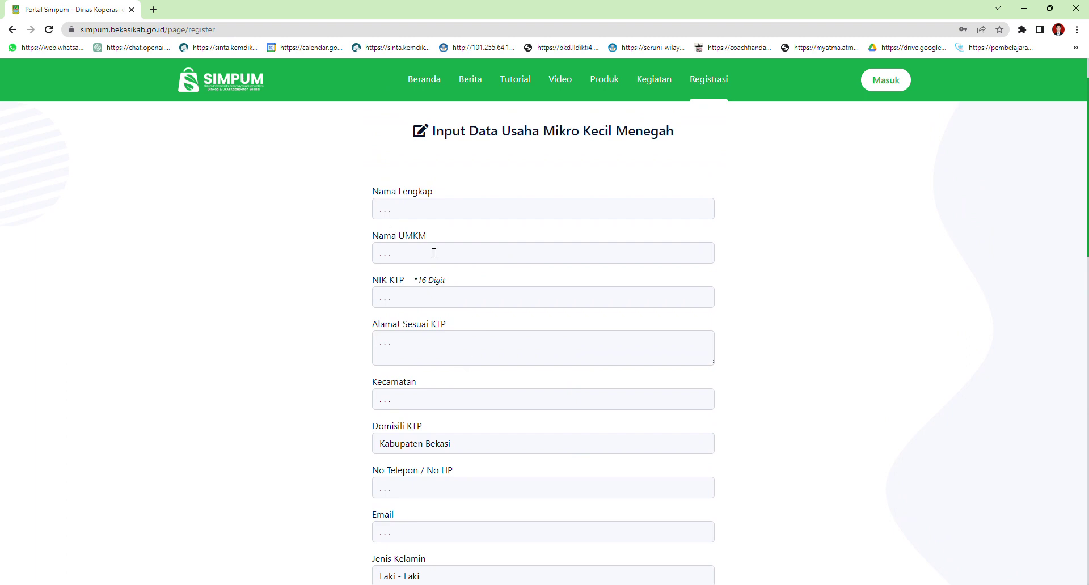
scroll(515, 325, down, 2)
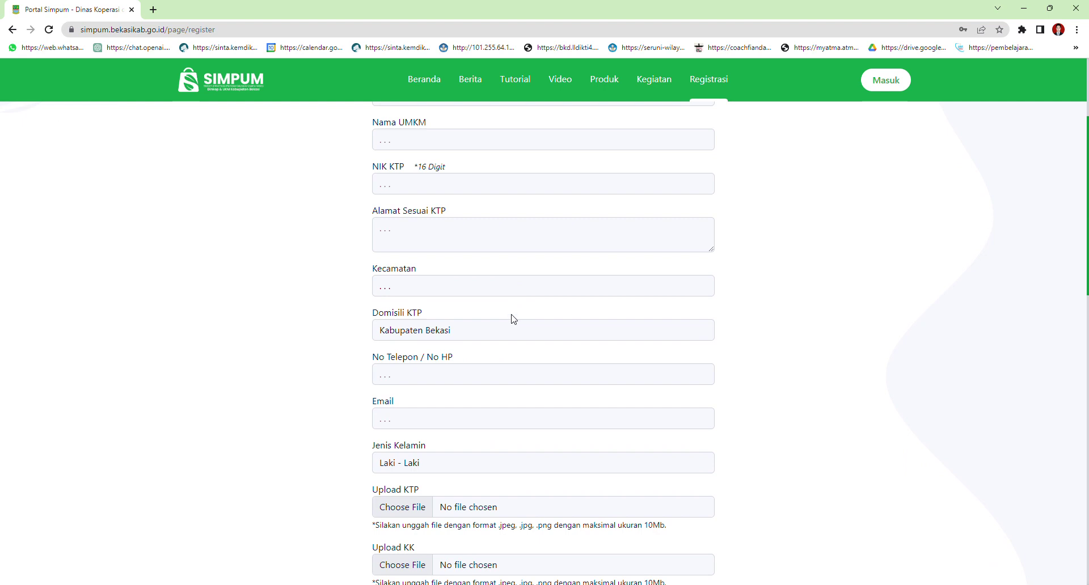
scroll(513, 319, down, 3)
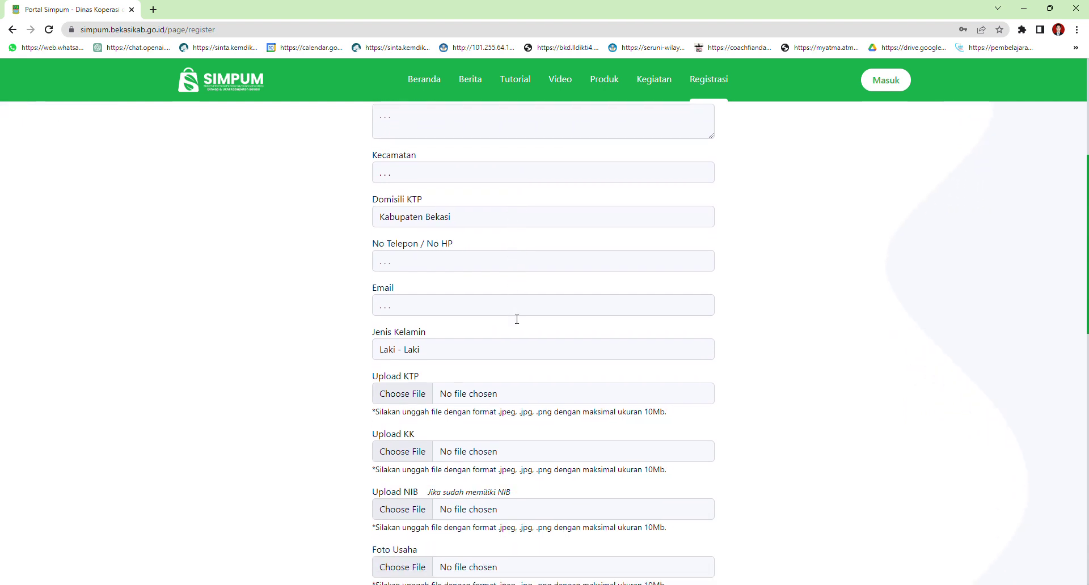
scroll(515, 319, down, 1)
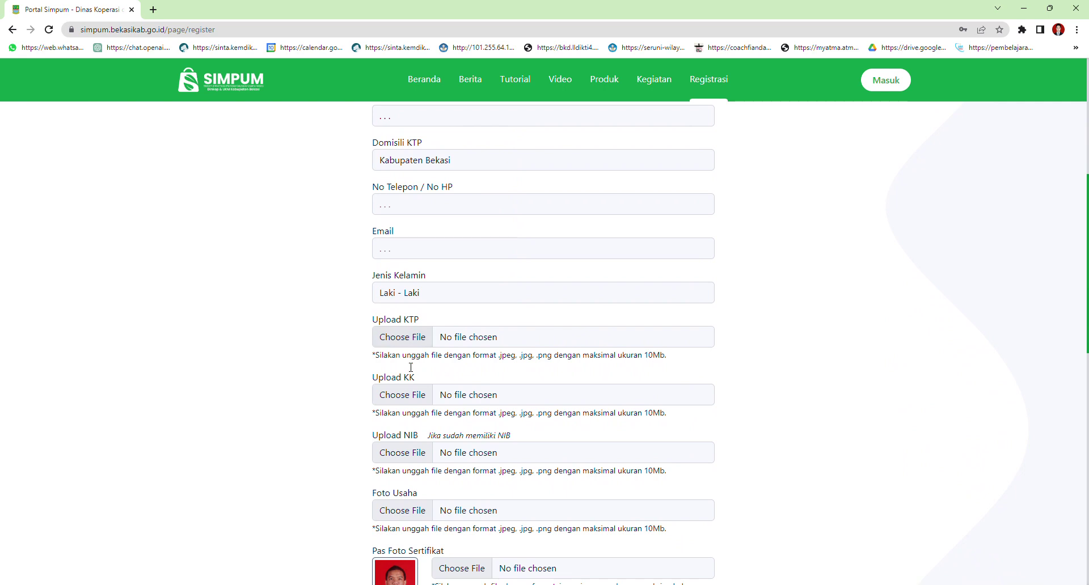
scroll(409, 403, down, 2)
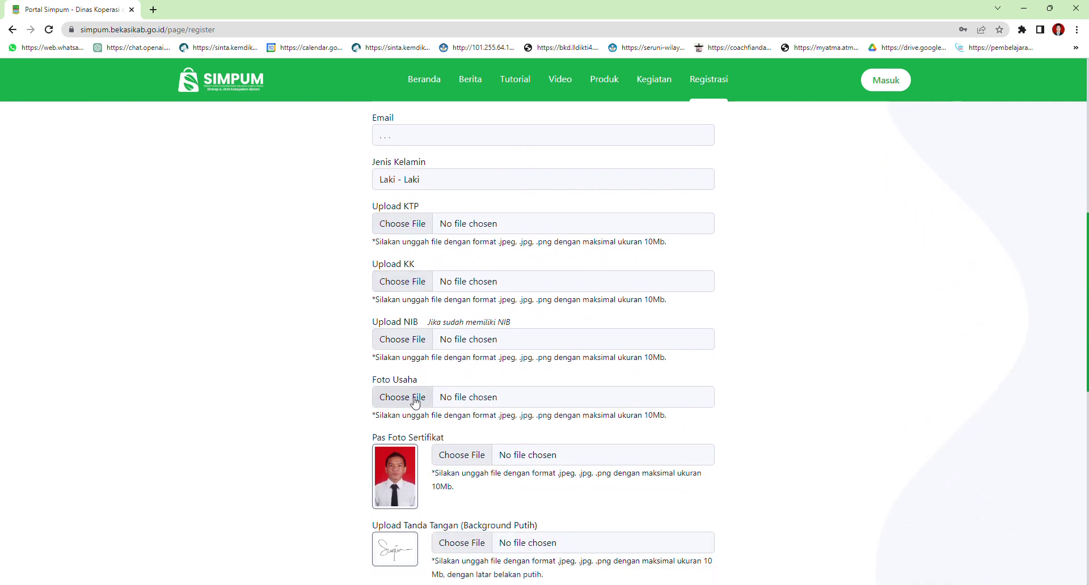
scroll(417, 401, down, 1)
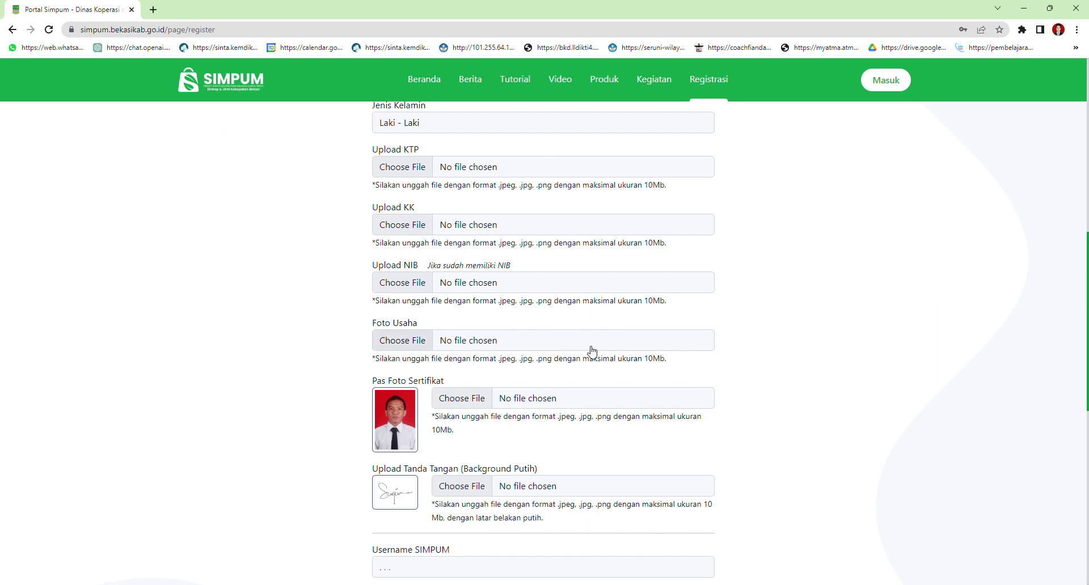
scroll(723, 321, up, 1)
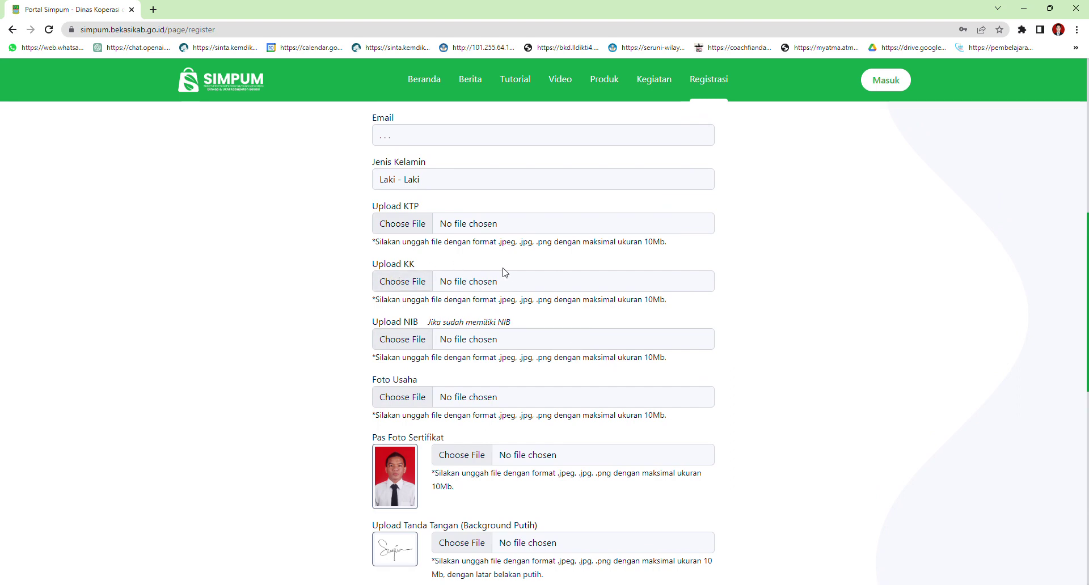
scroll(505, 272, up, 5)
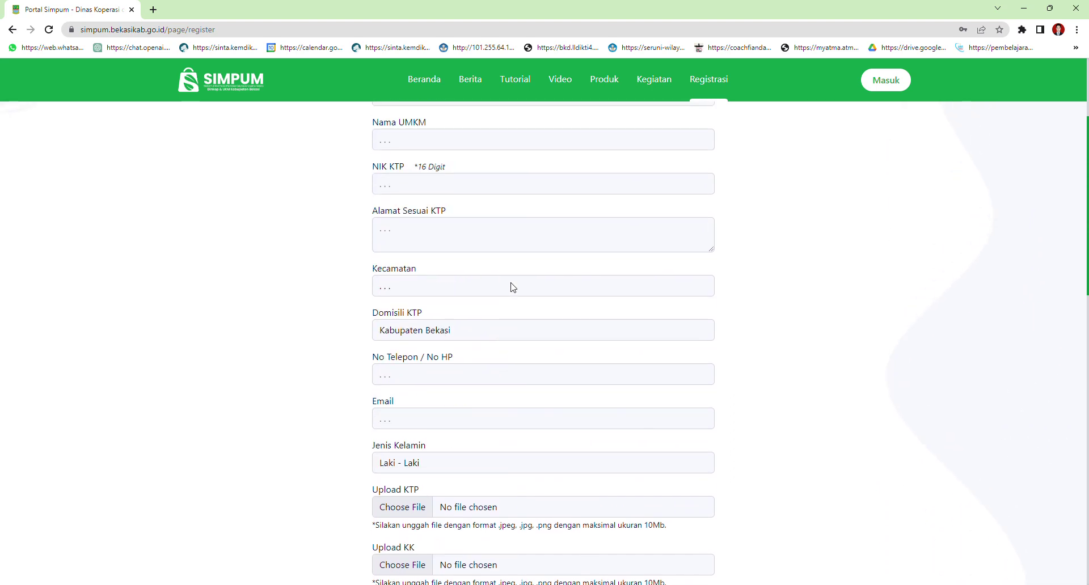
scroll(515, 287, up, 2)
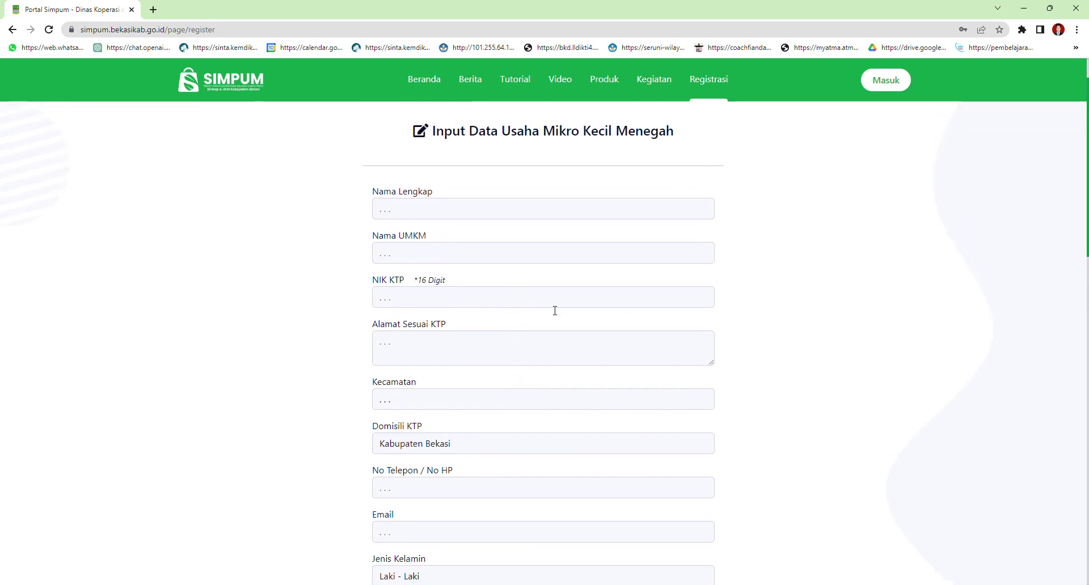
Fill Nama Lengkap with the owner's full name, correcting the autofilled entry
click(438, 215)
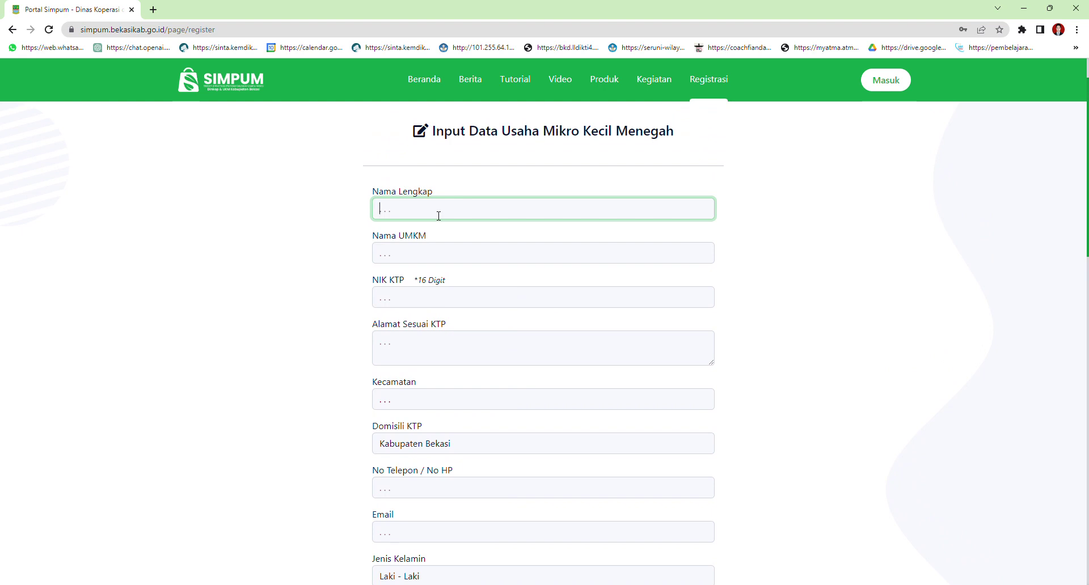
click(447, 239)
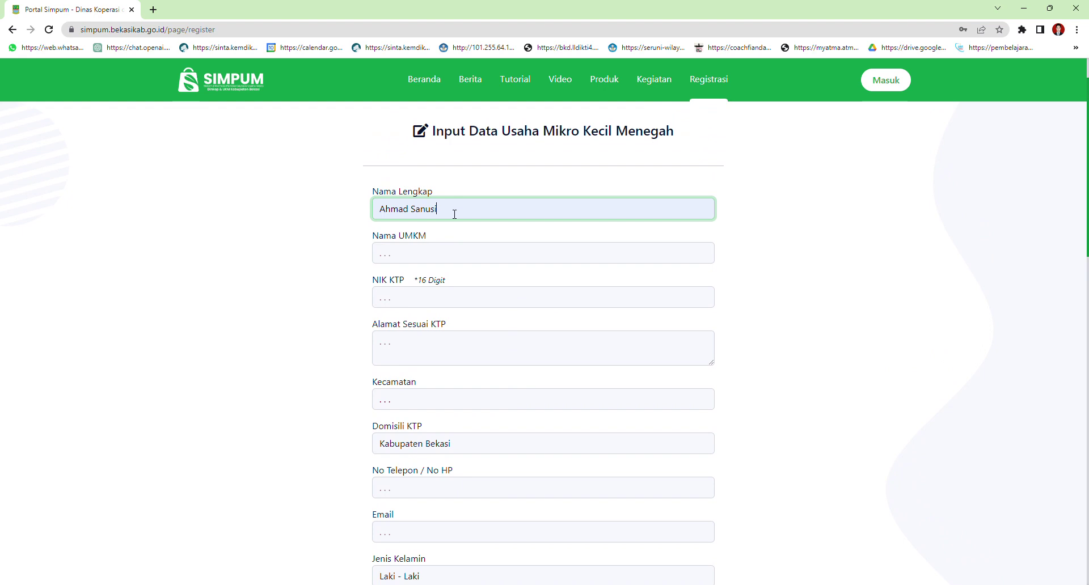
key(BackSpace)
key(BackSpace)
key(BackSpace)
text(Baehak)
Enter the souvenir-shop business name in Nama UMKM and the owner's 16-digit NIK KTP
click(451, 261)
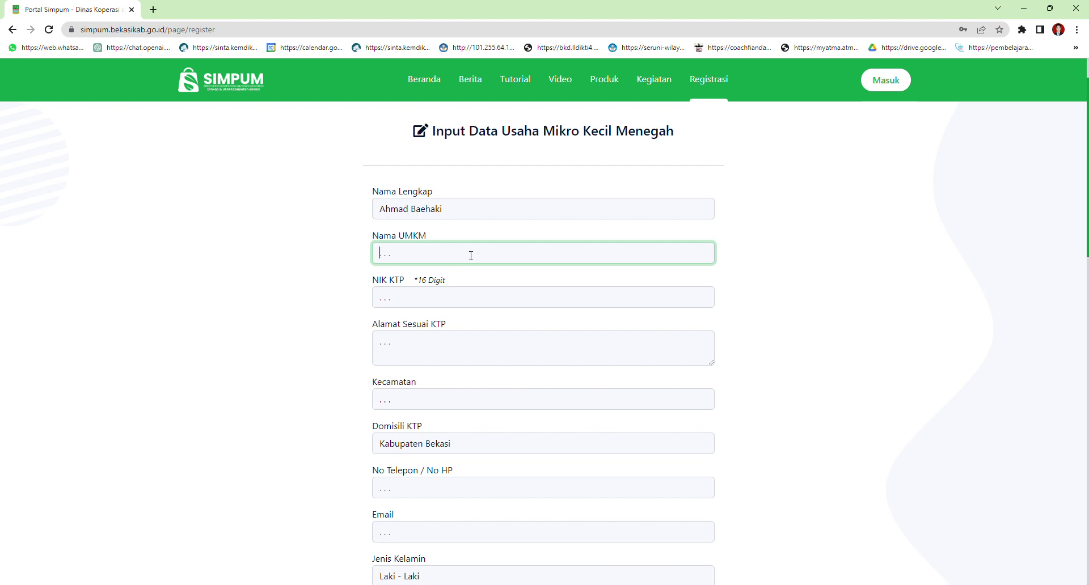
text(Bakso)
key(BackSpace)
key(BackSpace)
key(BackSpace)
key(BackSpace)
key(BackSpace)
key(BackSpace)
text(Keda)
key(BackSpace)
key(BackSpace)
key(BackSpace)
key(BackSpace)
text(Sauver)
key(BackSpace)
key(BackSpace)
key(BackSpace)
key(BackSpace)
key(BackSpace)
text(Pusat Sauvenir Bang Baehaki)
click(434, 295)
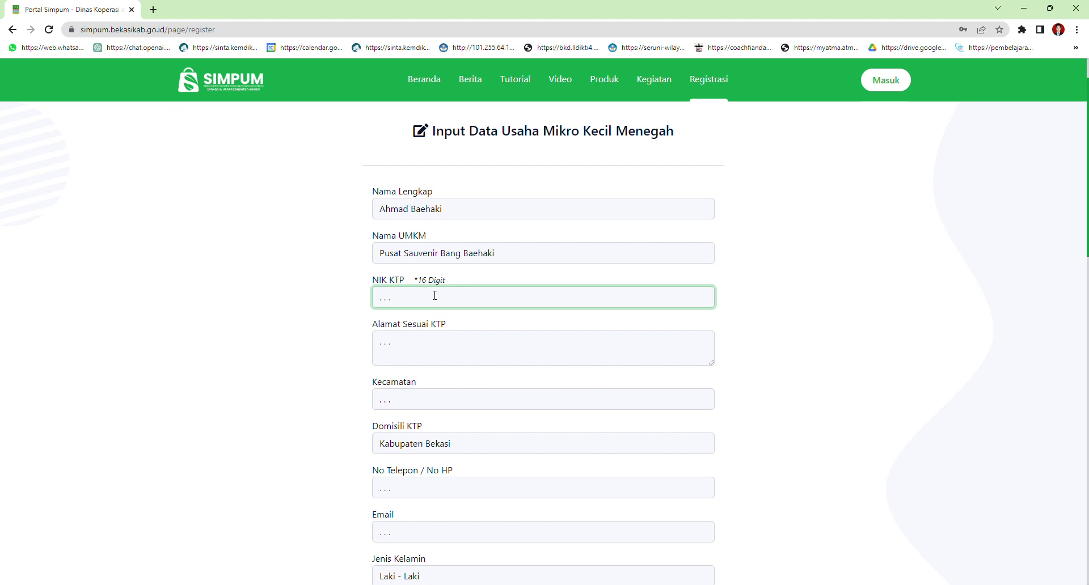
Paste the owner's address into Alamat Sesuai KTP
click(432, 352)
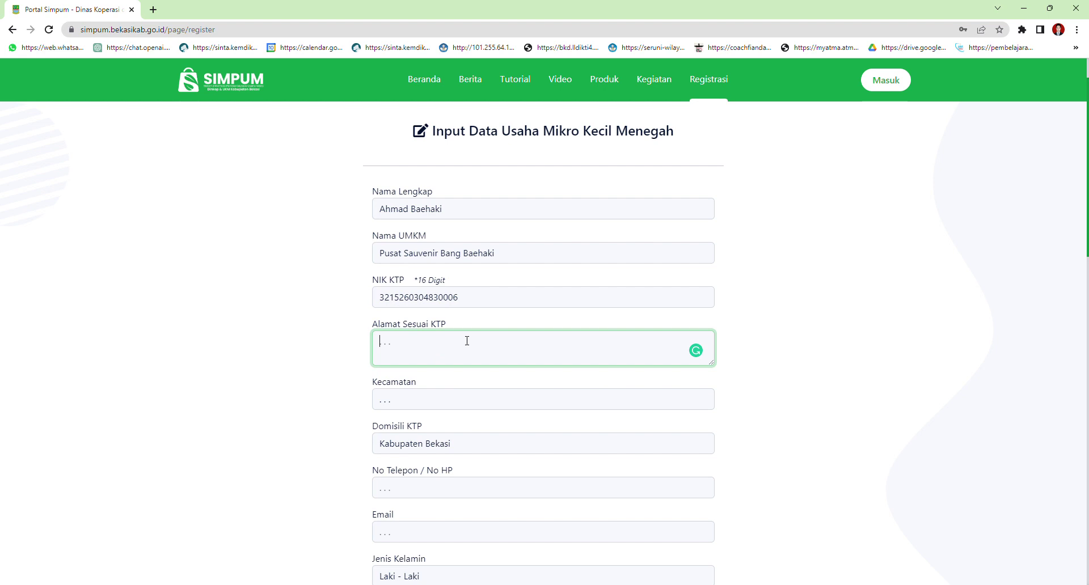
scroll(467, 340, down, 1)
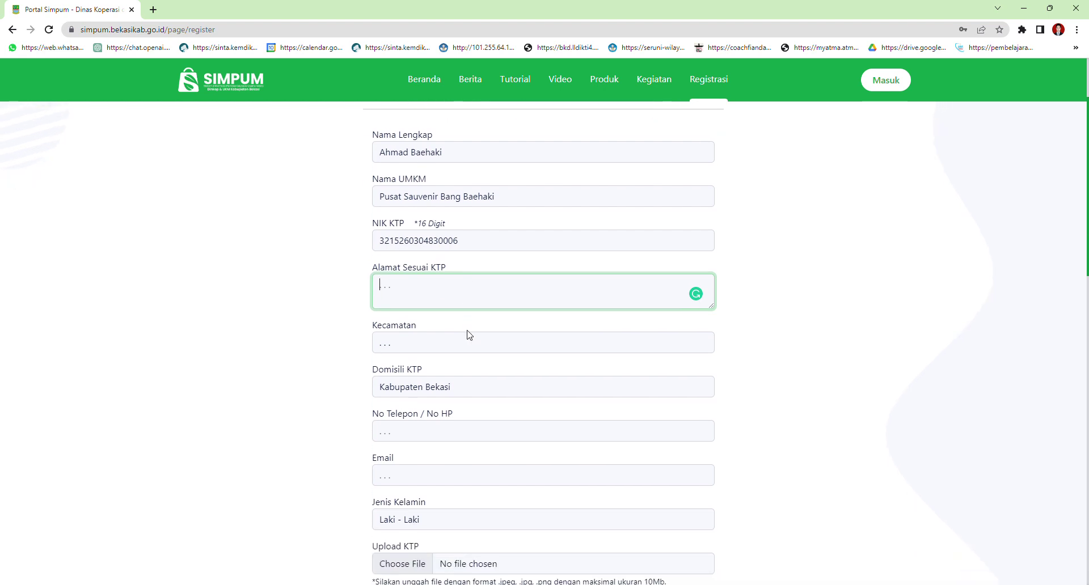
scroll(470, 334, up, 1)
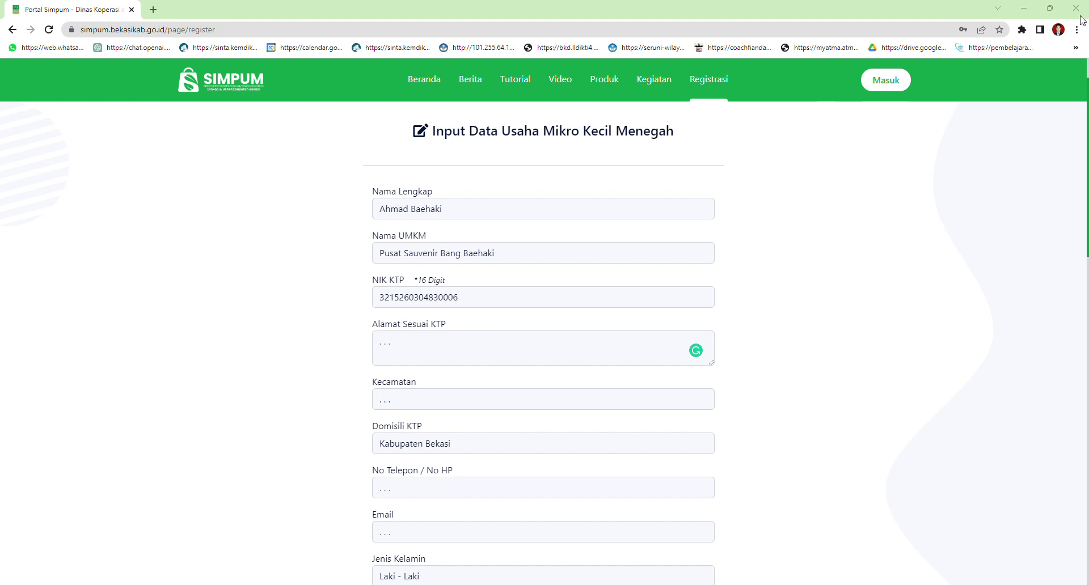
key(alt+Tab)
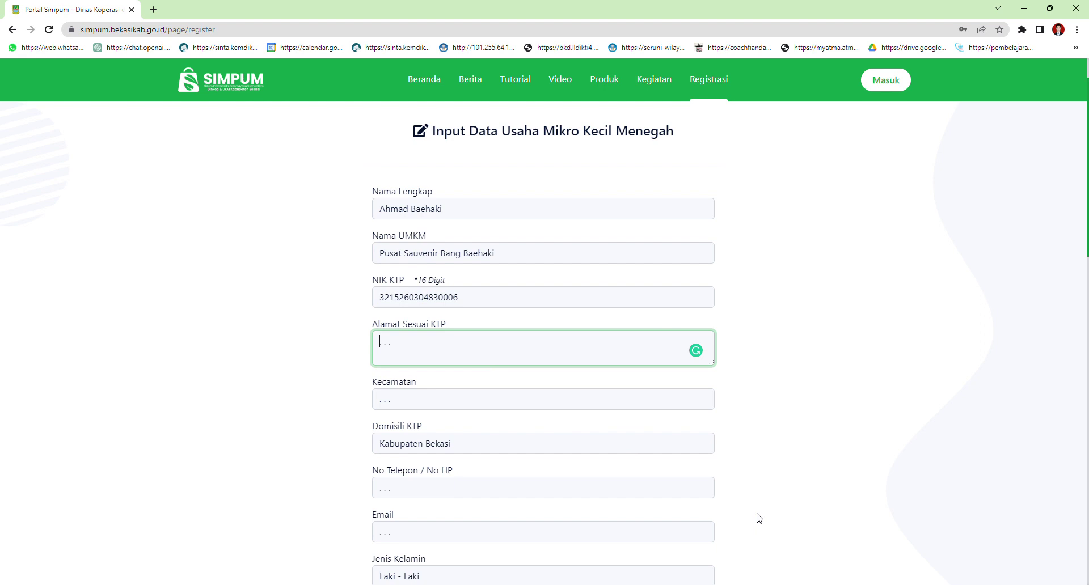
key(alt+Tab)
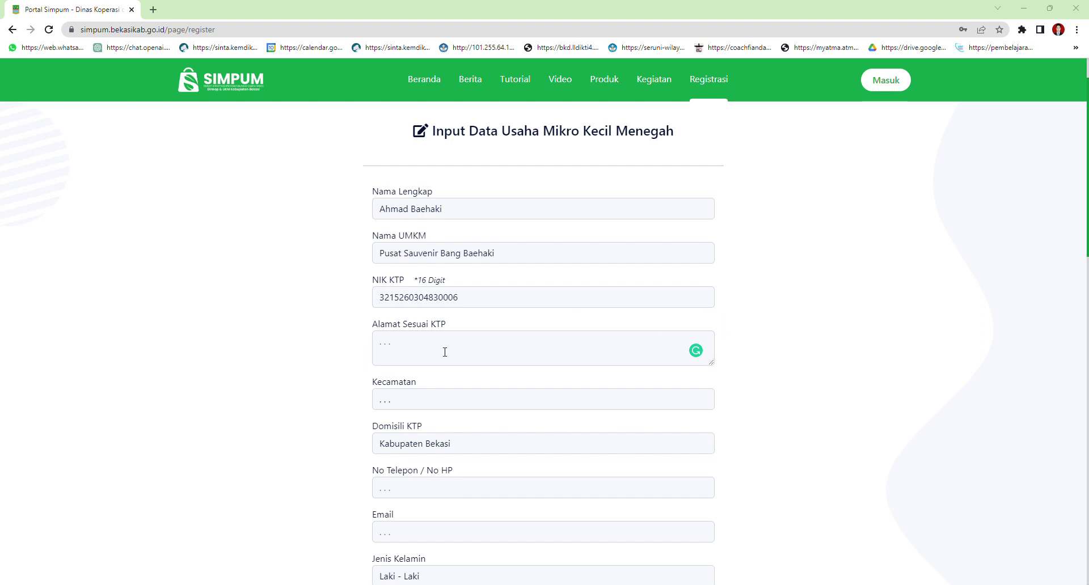
click(384, 354)
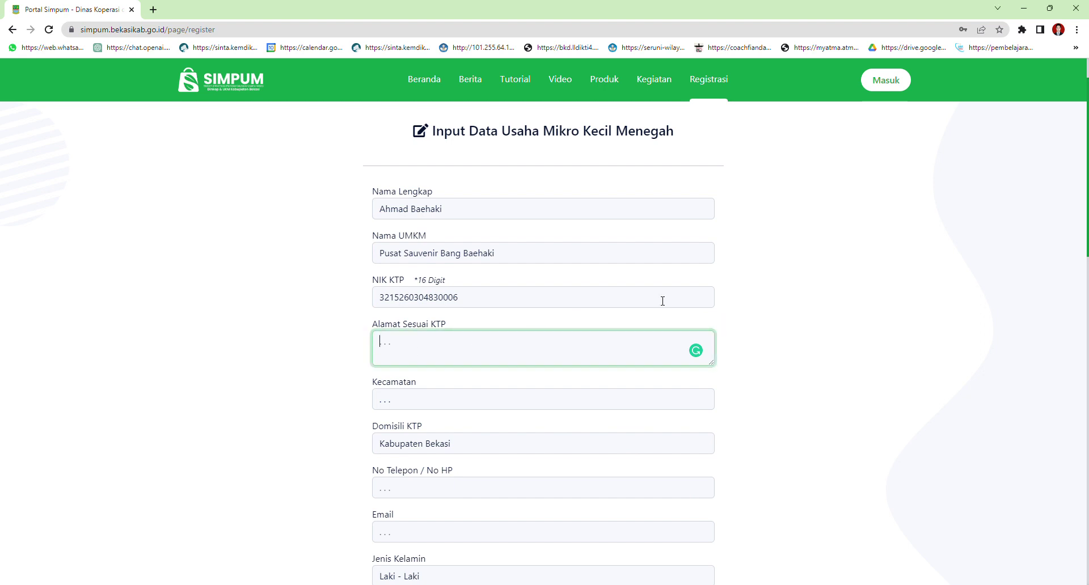
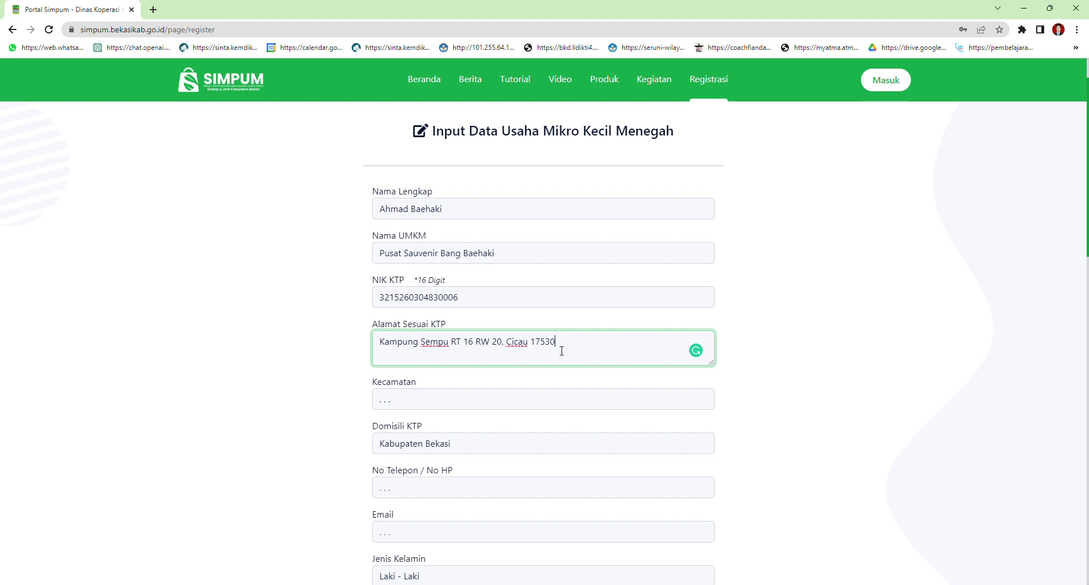
Fill Kecamatan with CIKARANG PUSAT
click(425, 405)
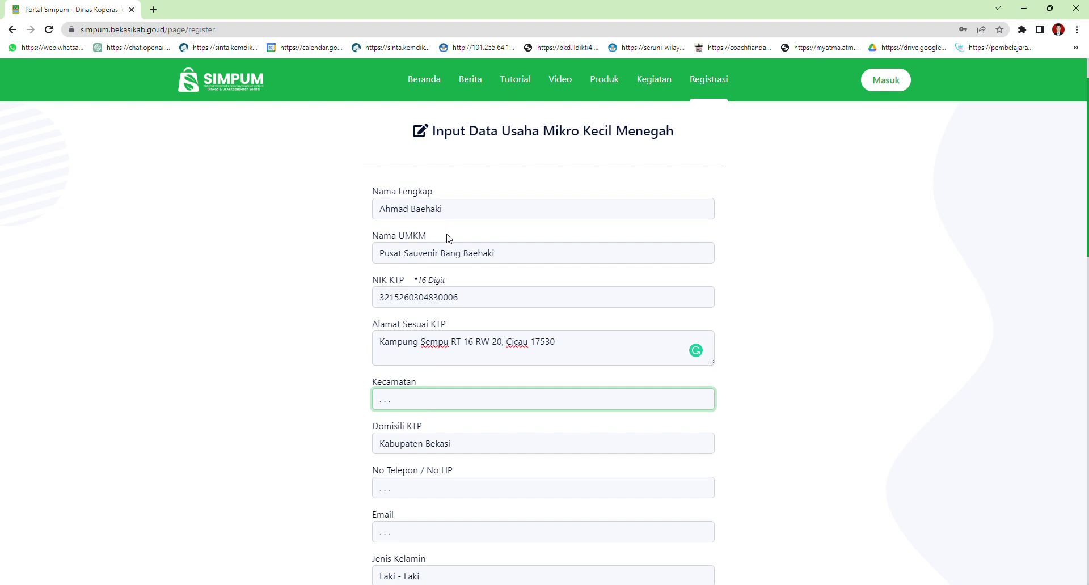
text(CIKARANG PUSAT)
scroll(425, 390, down, 2)
click(446, 334)
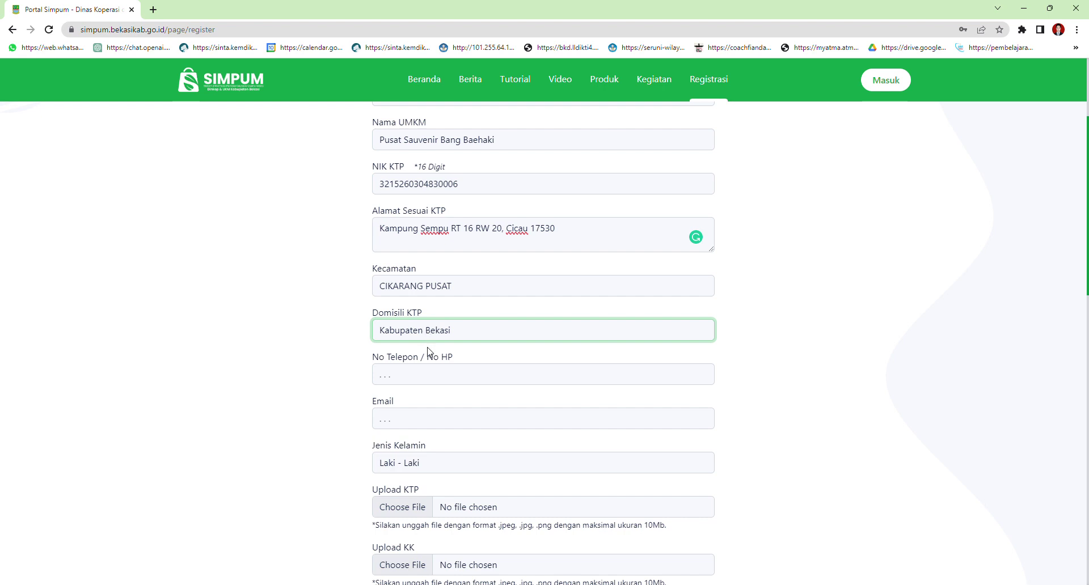
Set Domisili KTP to Kabupaten Bekasi after briefly trying Luar Kabupaten Bekasi
key(Down)
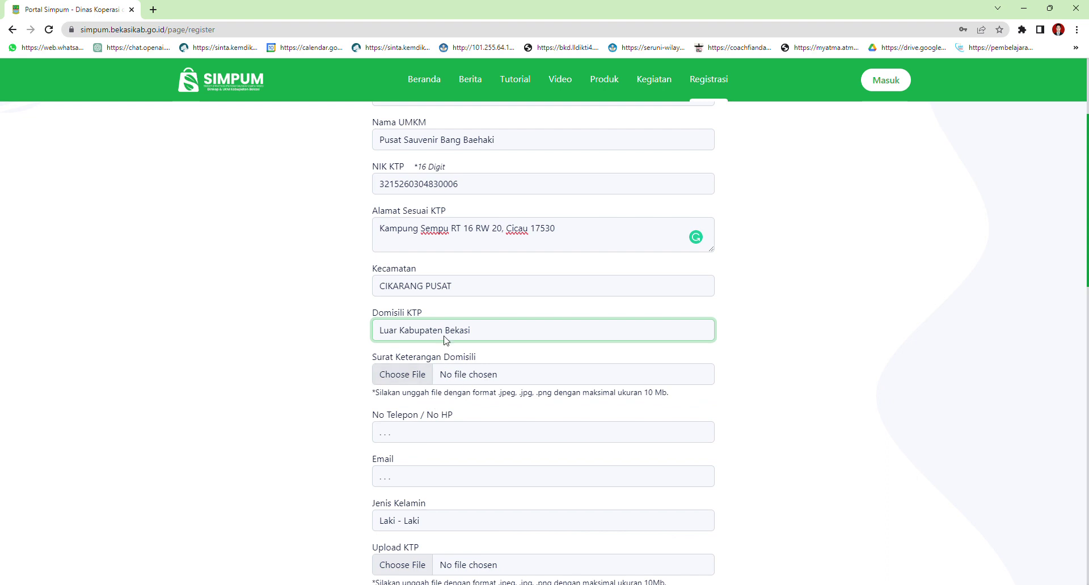
key(Up)
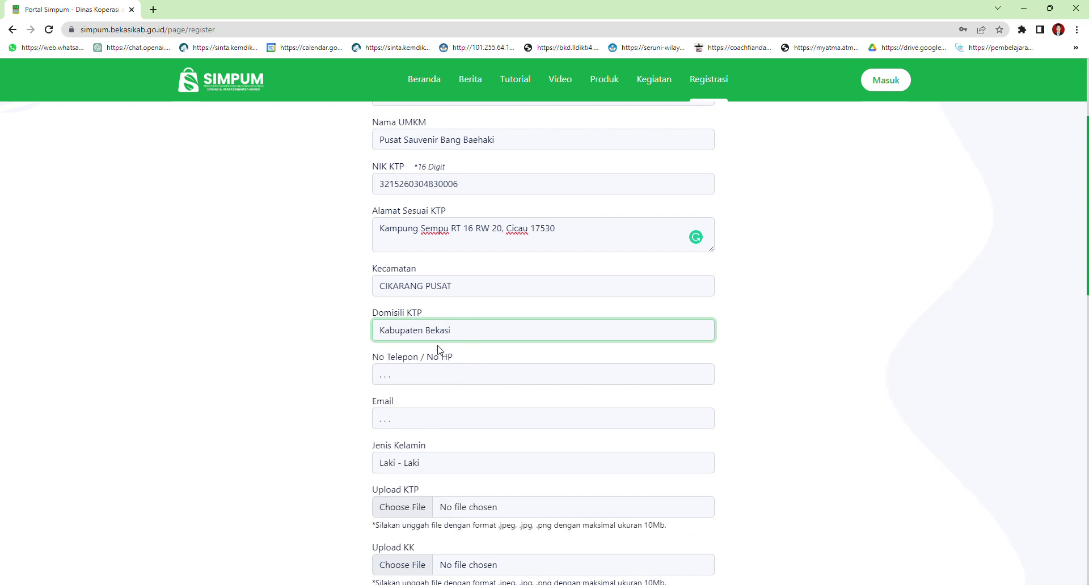
scroll(429, 451, down, 1)
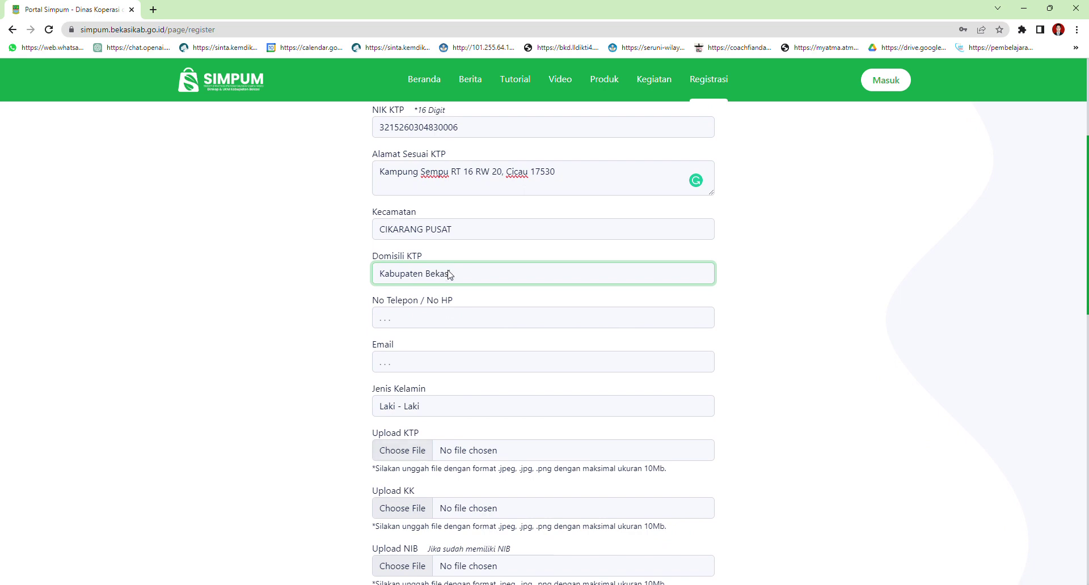
click(436, 308)
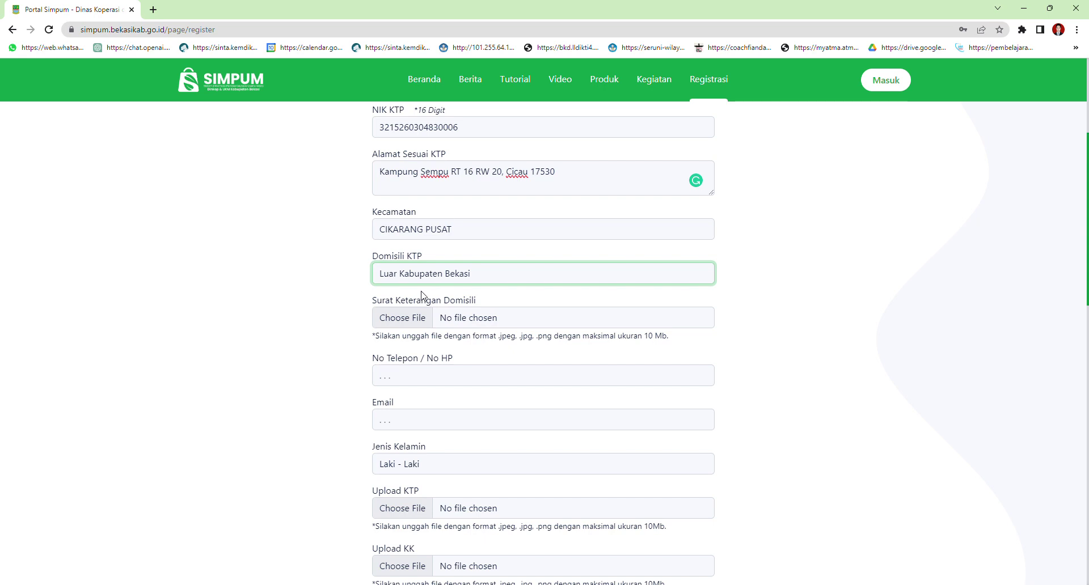
click(420, 291)
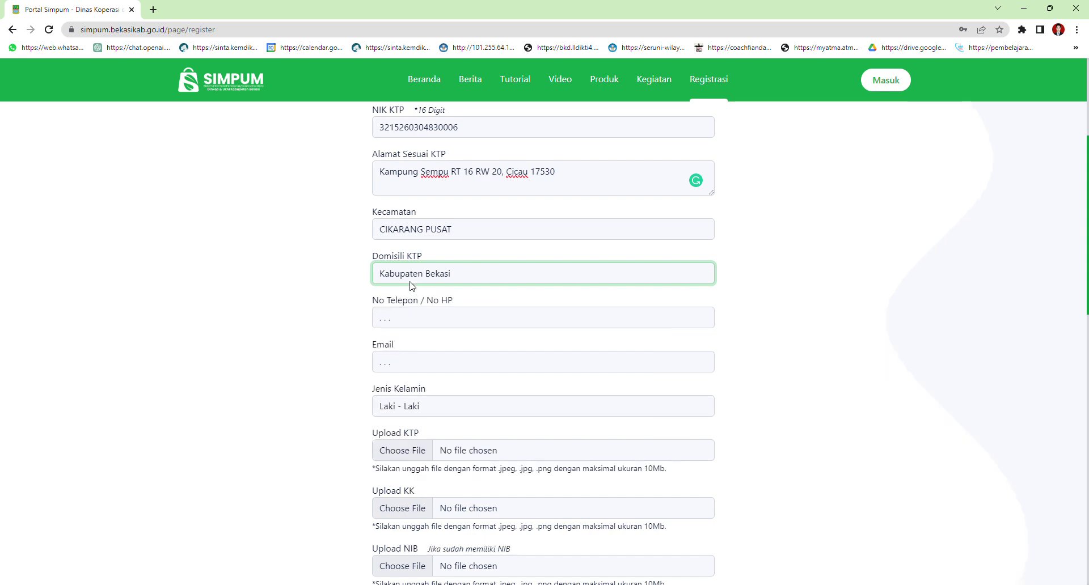
click(402, 325)
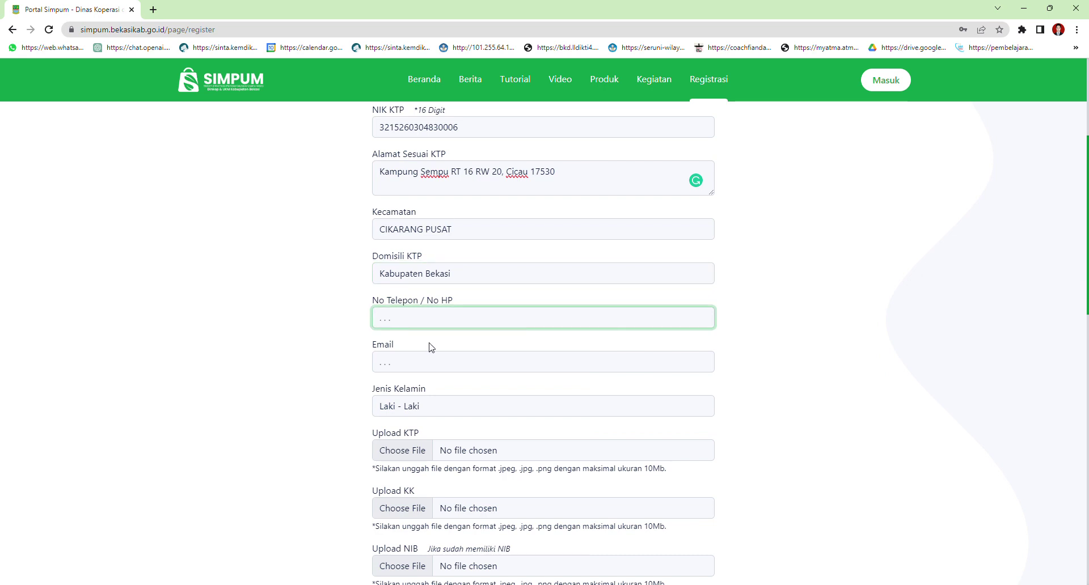
Autofill the phone number and type the owner's email address
click(457, 347)
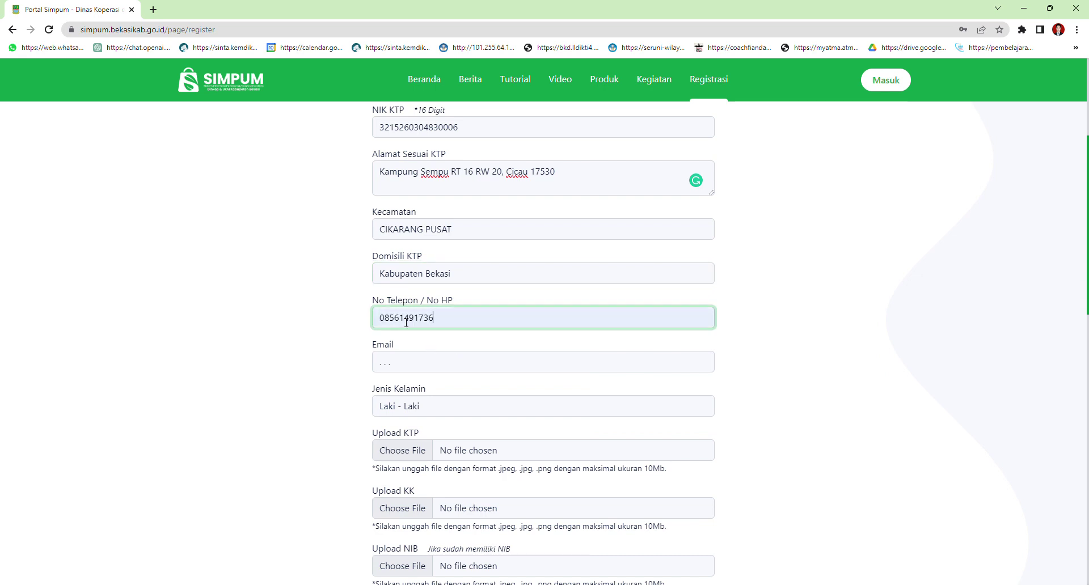
click(410, 368)
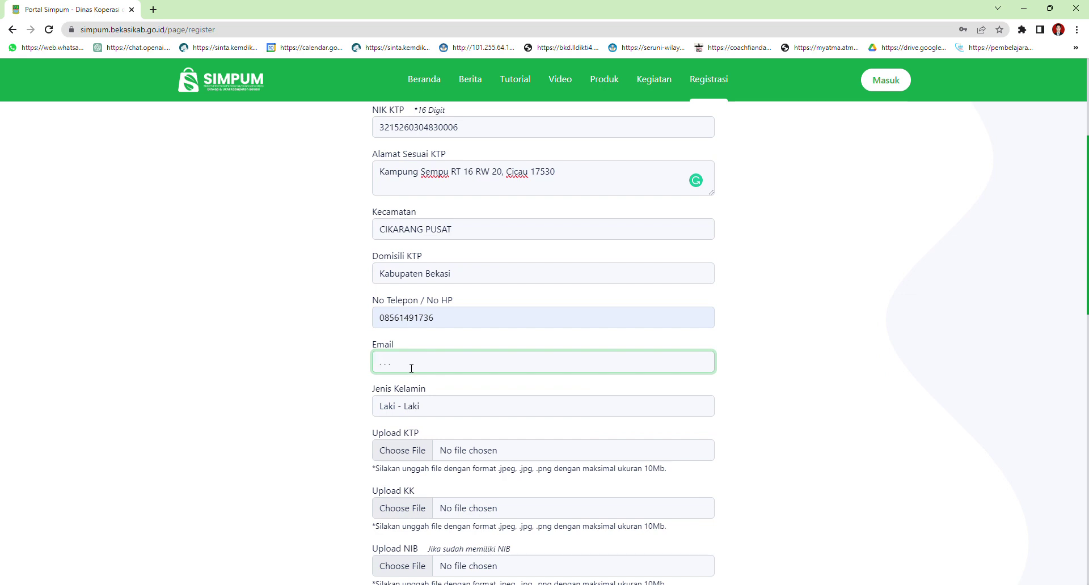
drag(529, 369, 367, 371)
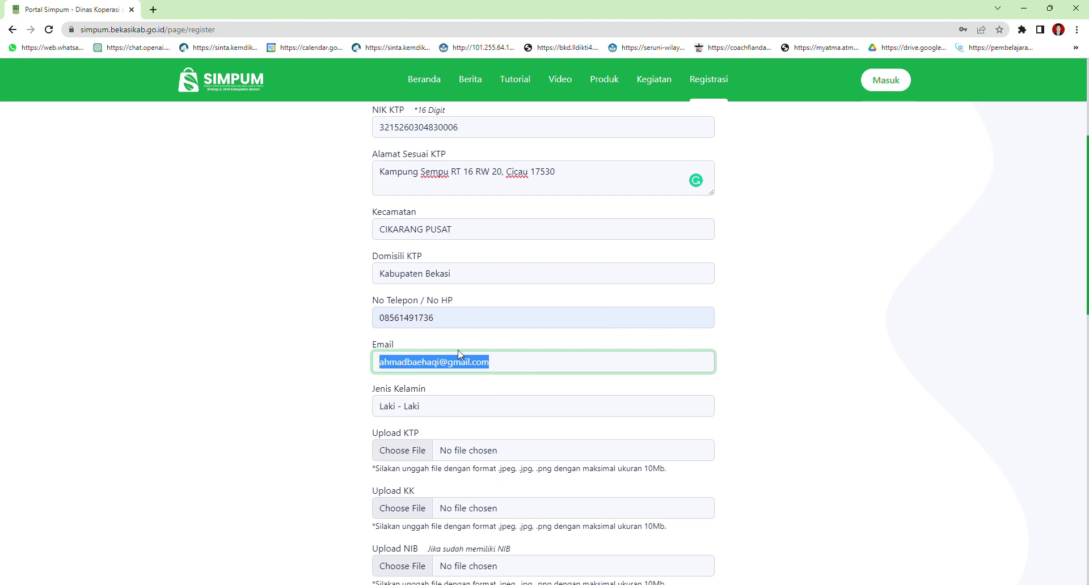
drag(484, 371, 368, 377)
click(514, 363)
drag(514, 363, 387, 377)
click(525, 366)
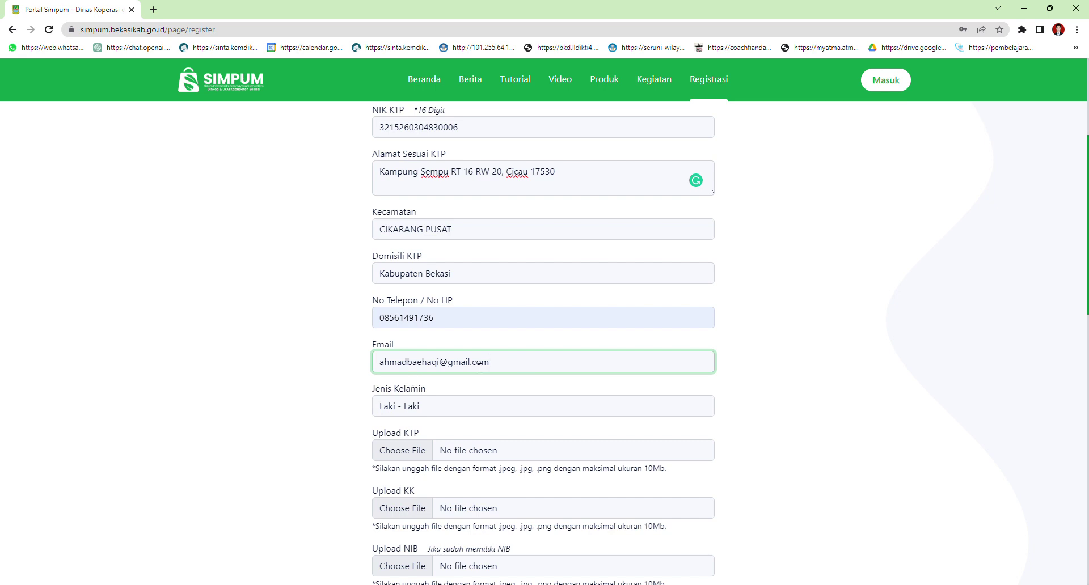
Set Jenis Kelamin to Perempuan
click(443, 412)
key(Down)
scroll(488, 398, down, 2)
click(417, 342)
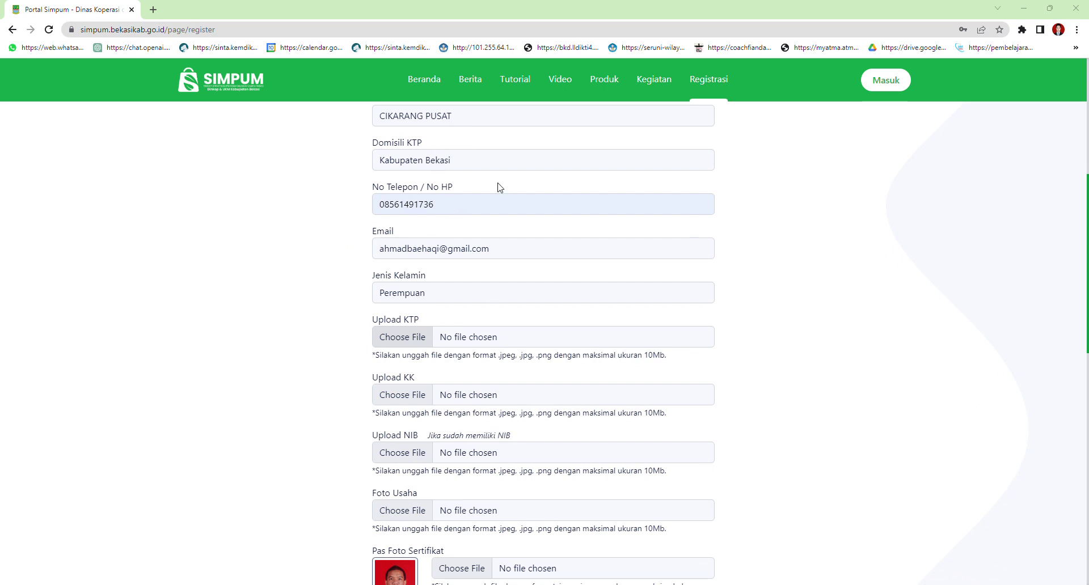
key(Tab)
click(417, 295)
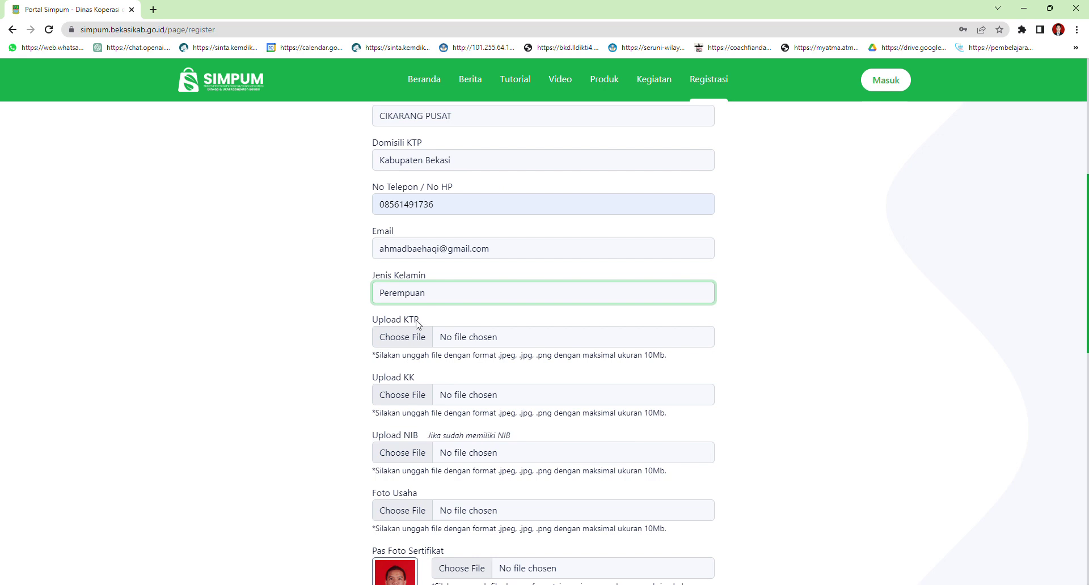
click(416, 340)
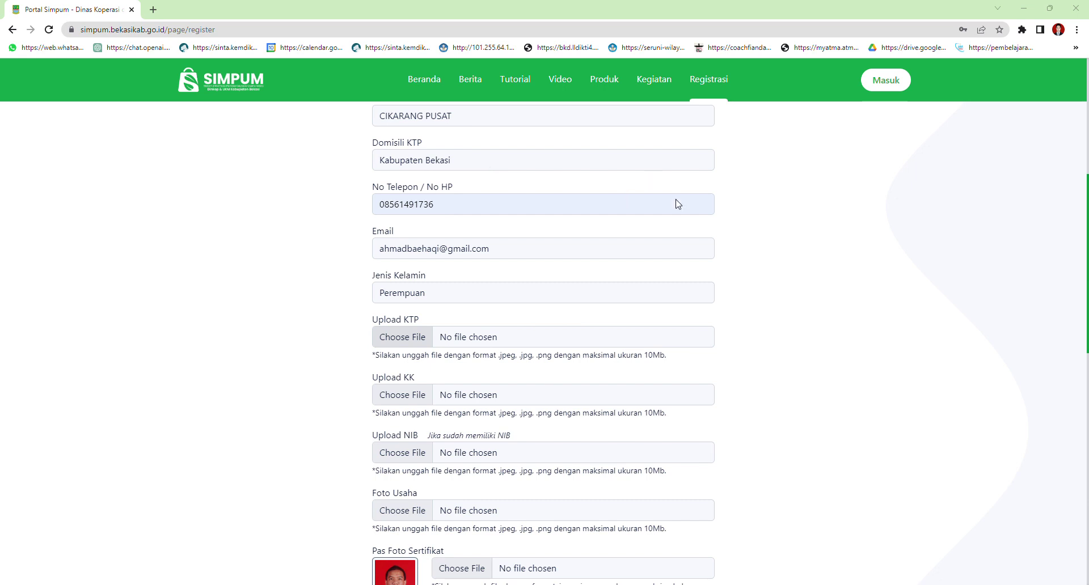
Attach the matching image files to Upload KTP, Upload KK, Upload NIB and Foto Usaha
click(926, 489)
click(421, 382)
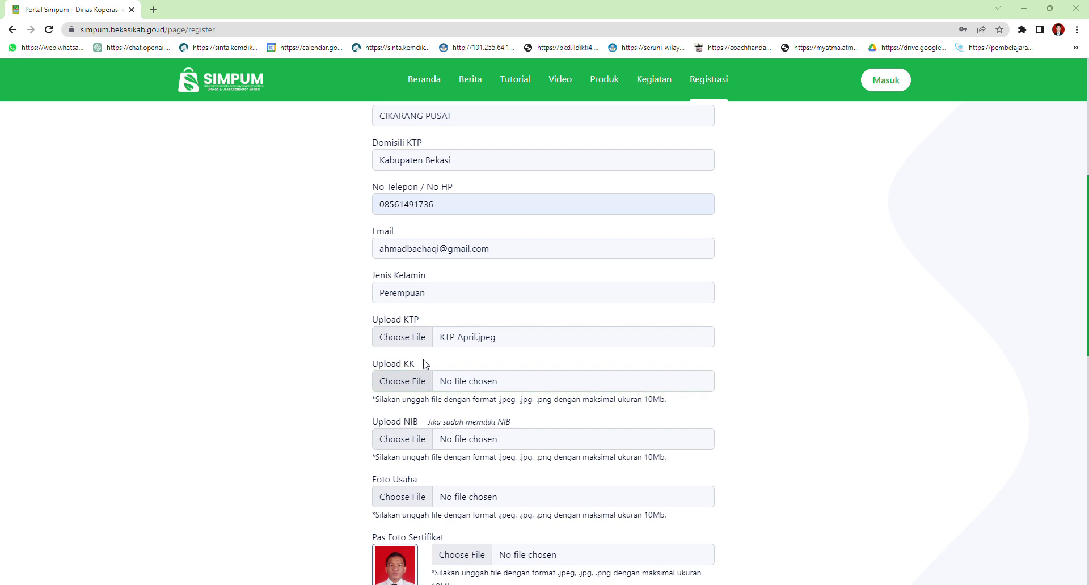
click(923, 494)
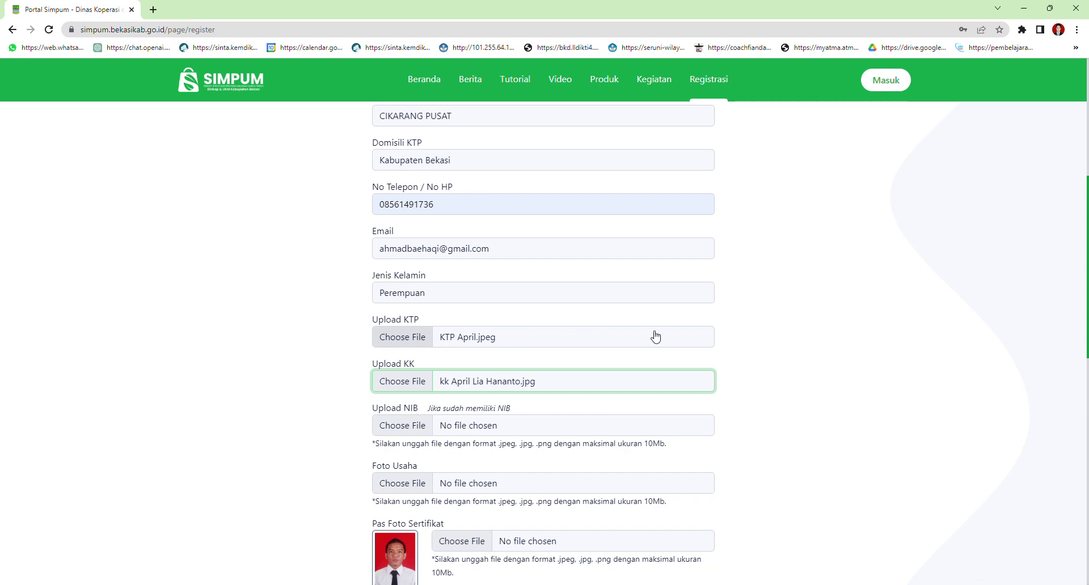
scroll(652, 337, down, 1)
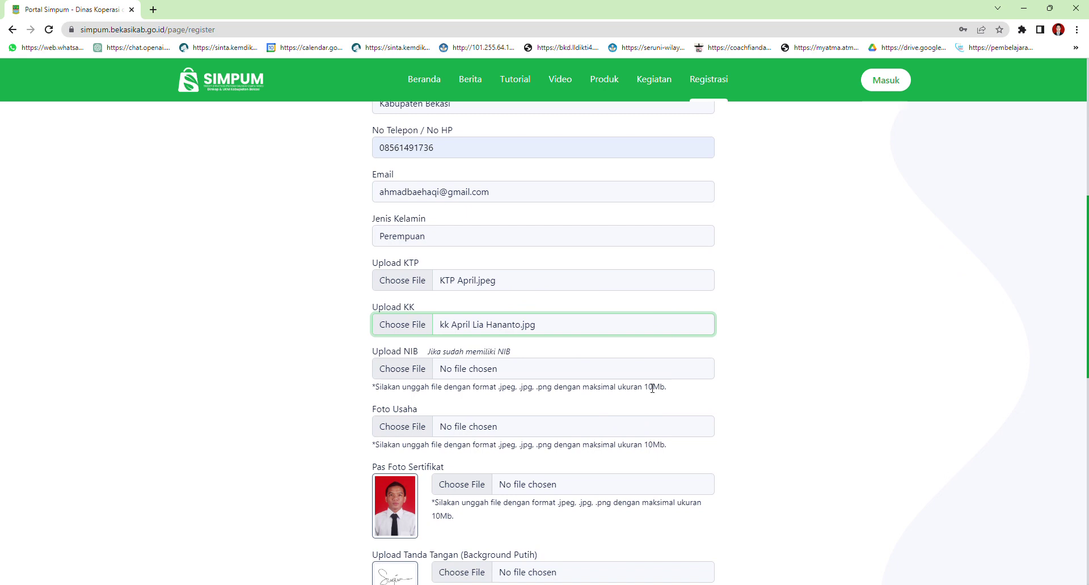
click(415, 373)
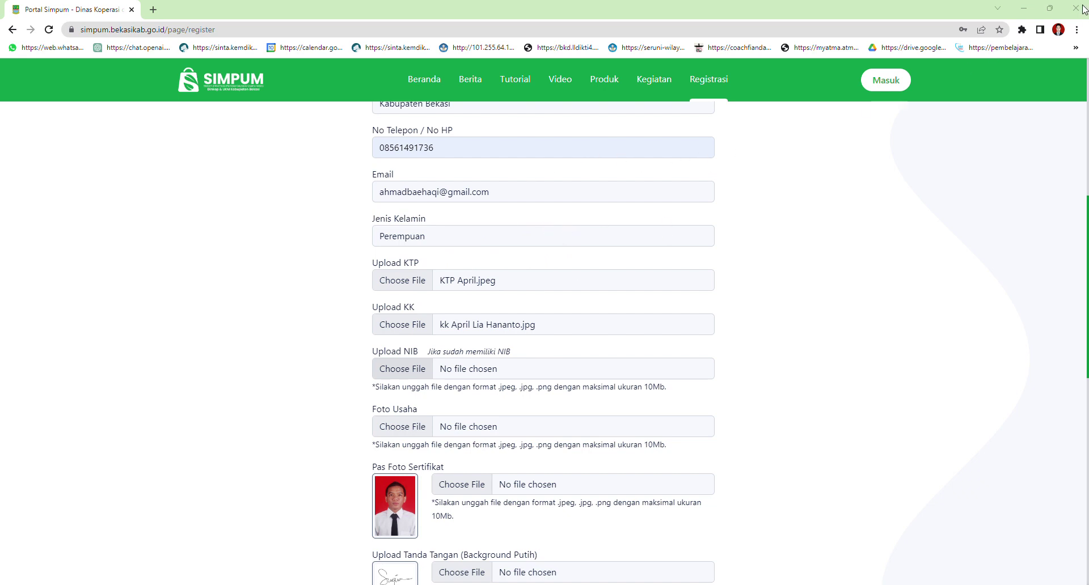
click(914, 497)
scroll(559, 416, down, 1)
click(412, 357)
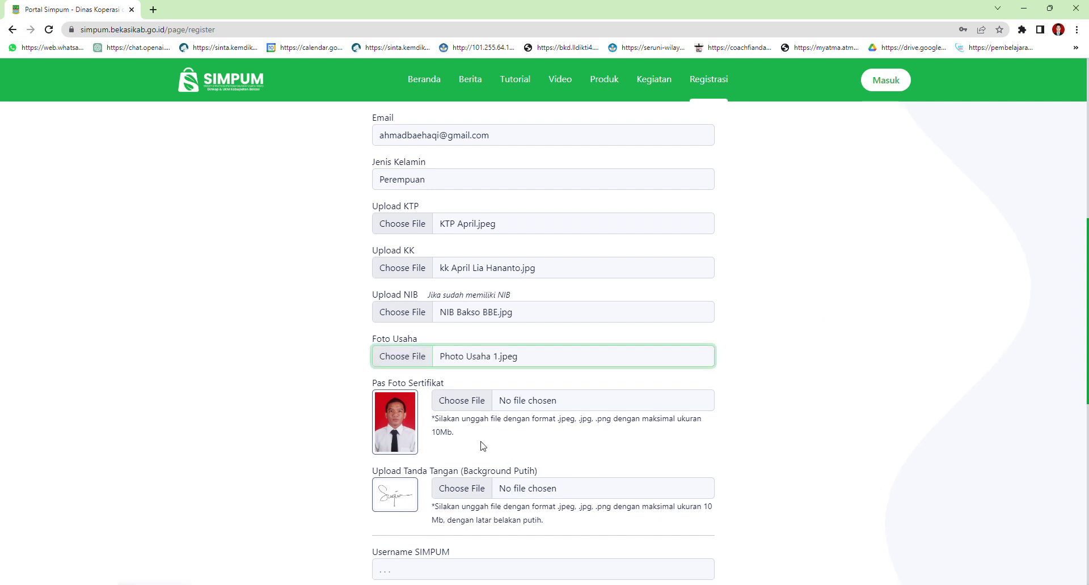
scroll(510, 369, down, 1)
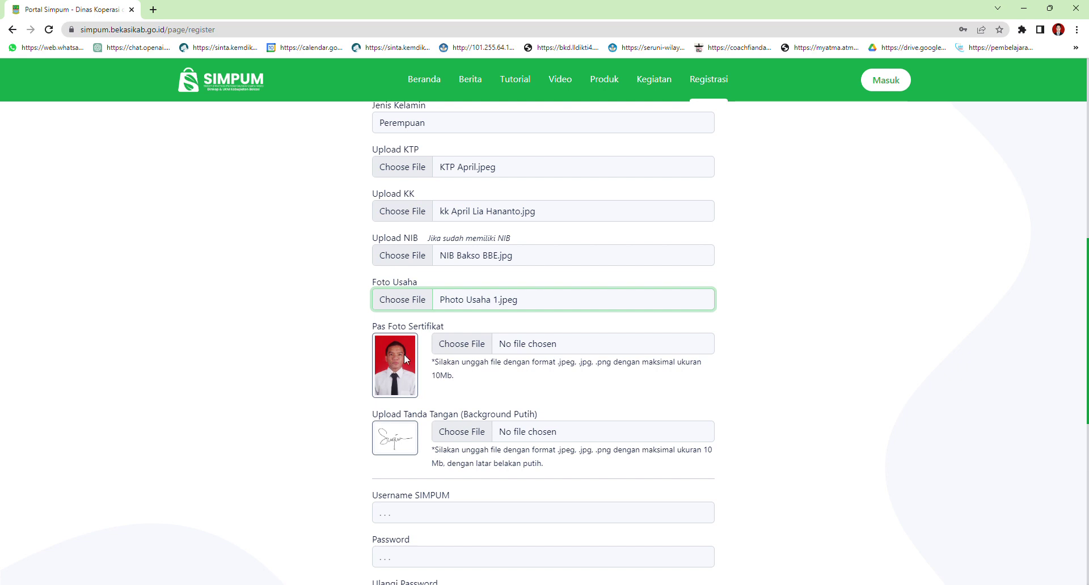
Attach the certificate photo to Pas Foto Sertifikat and the signature image to Upload Tanda Tangan
click(474, 344)
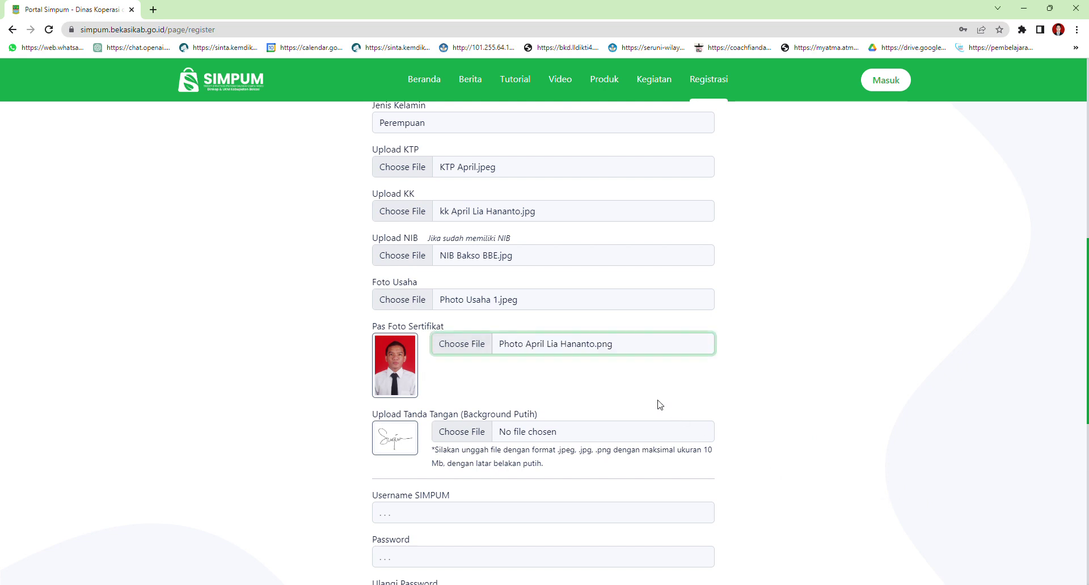
scroll(660, 404, down, 1)
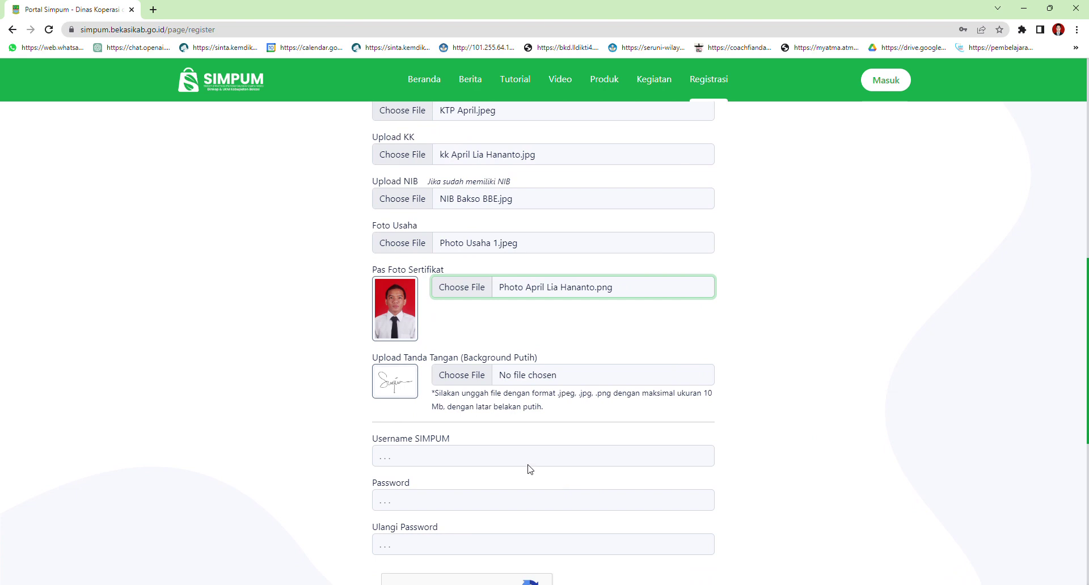
scroll(527, 448, down, 2)
scroll(491, 415, up, 1)
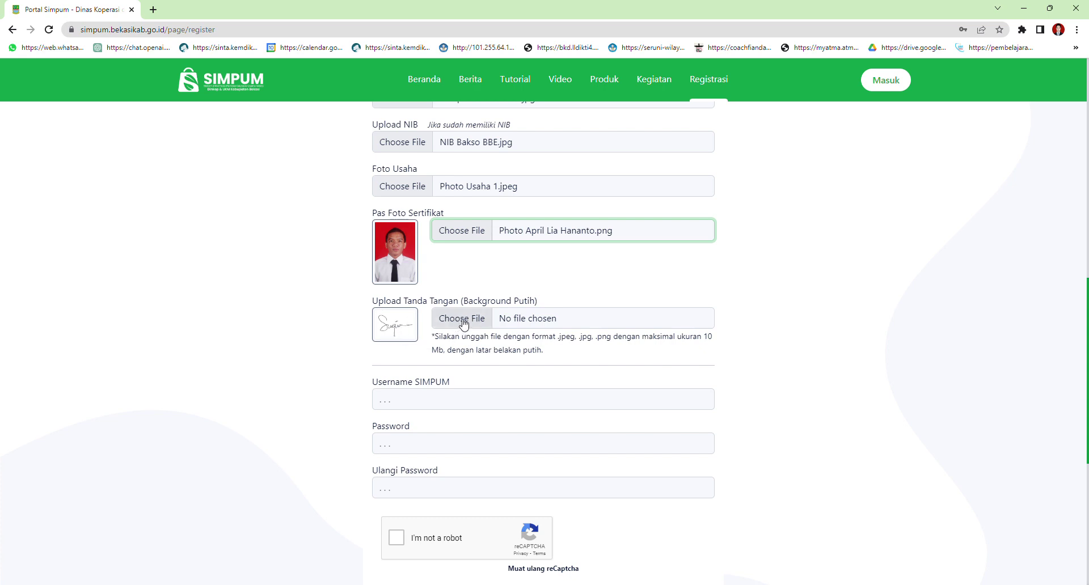
click(474, 318)
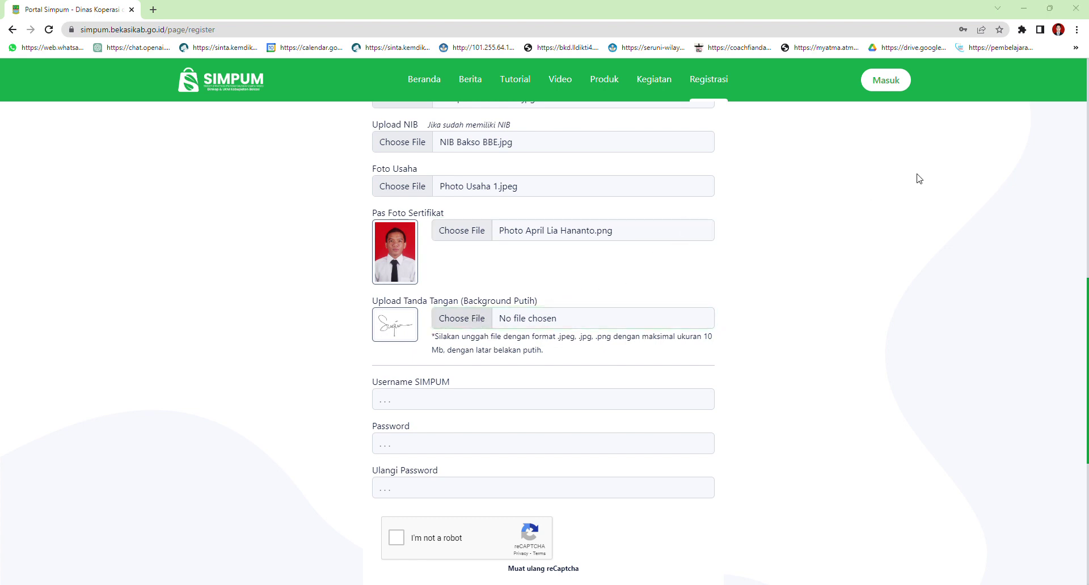
click(922, 487)
Leave Username SIMPUM empty so it shows the 6-character minimum warning, then scroll back up
click(423, 388)
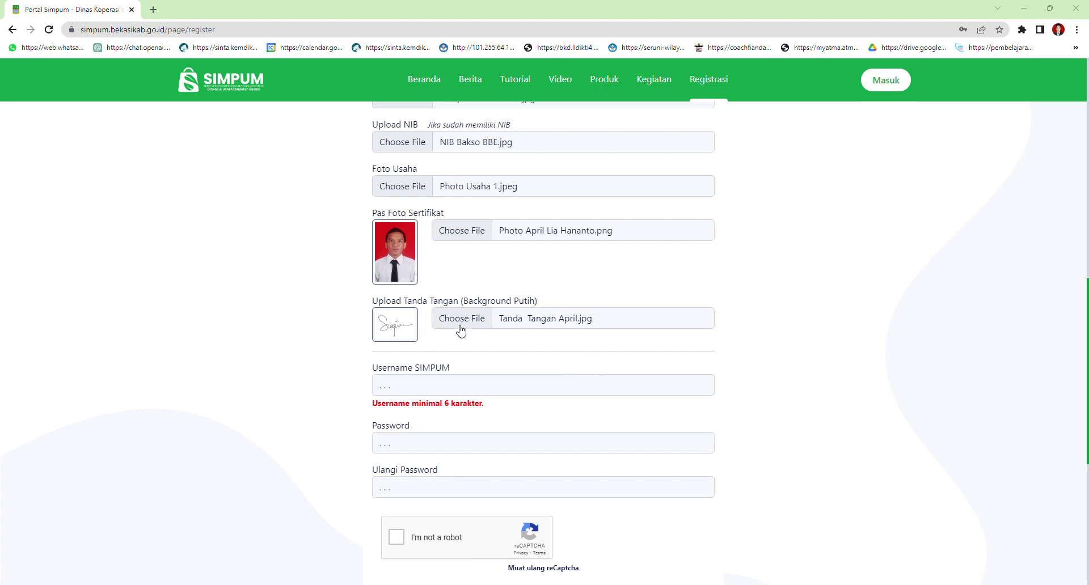
scroll(458, 343, up, 4)
scroll(457, 306, up, 2)
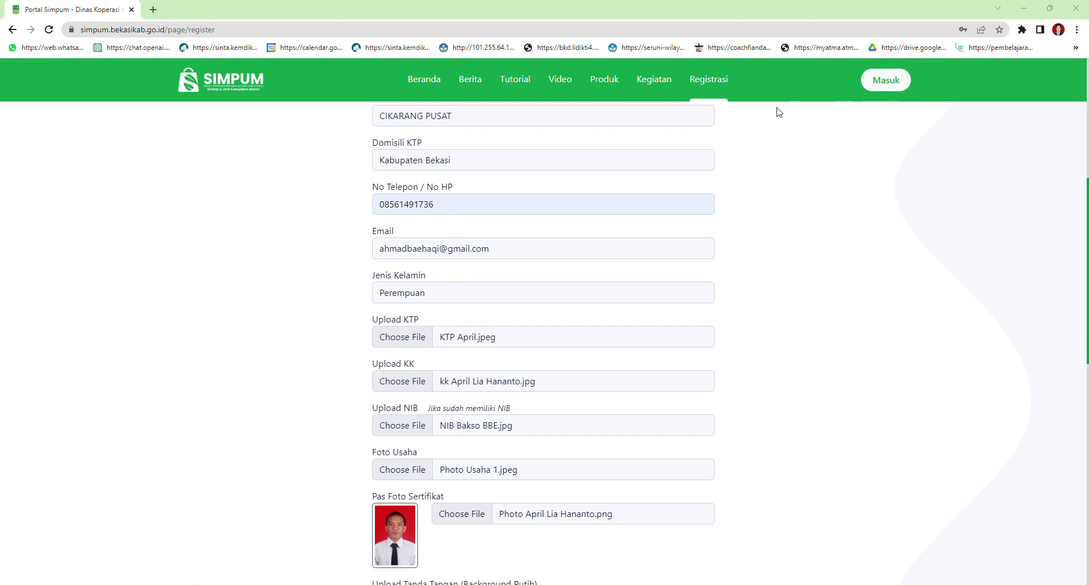
Paste the chosen username into Username SIMPUM
scroll(1018, 223, up, 6)
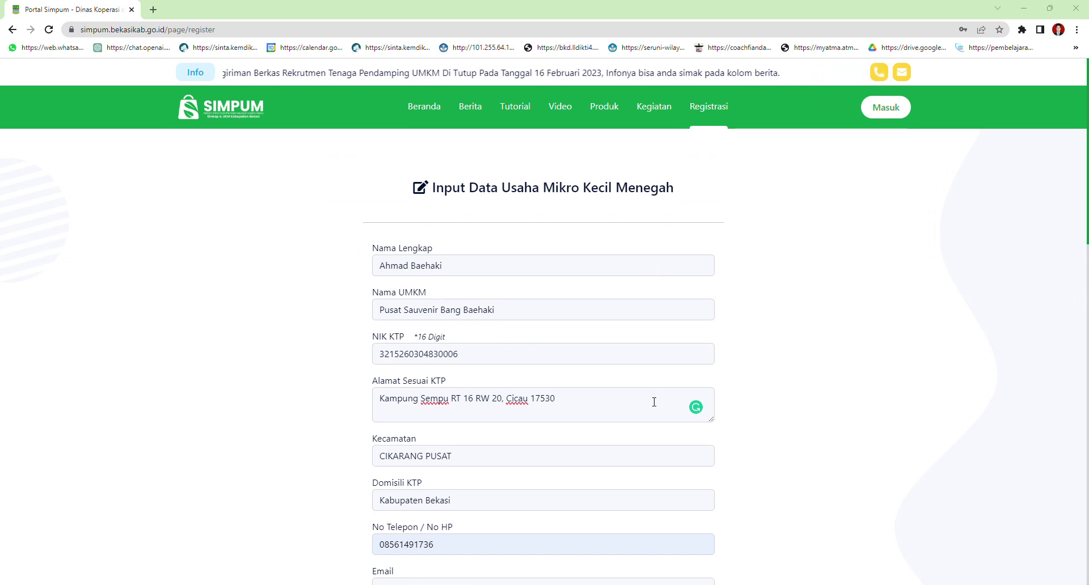
scroll(493, 437, down, 4)
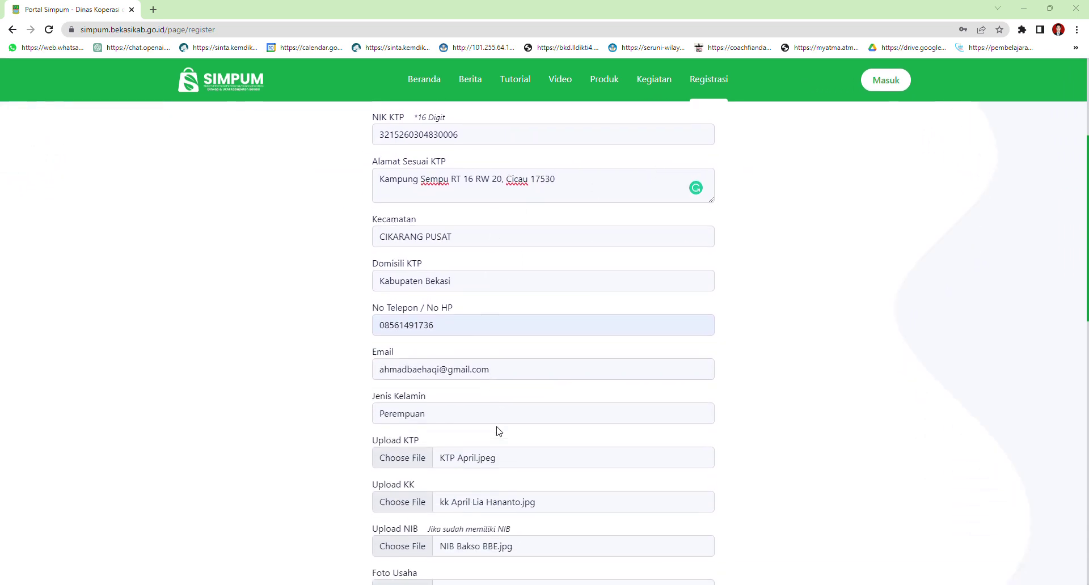
scroll(497, 431, down, 7)
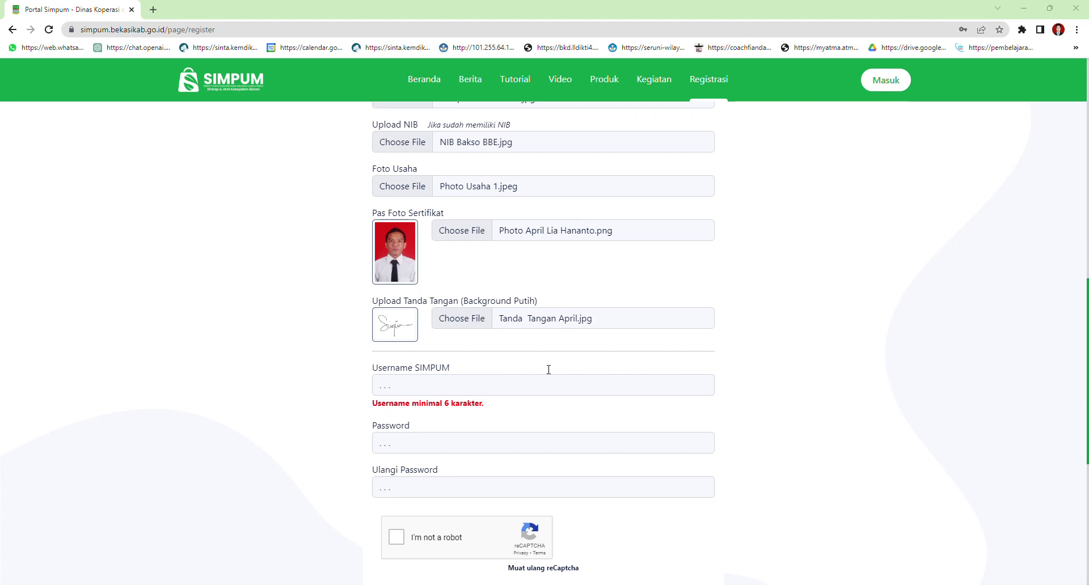
click(410, 385)
Enter the account password in Password and Ulangi Password, then tick the reCAPTCHA box
click(418, 439)
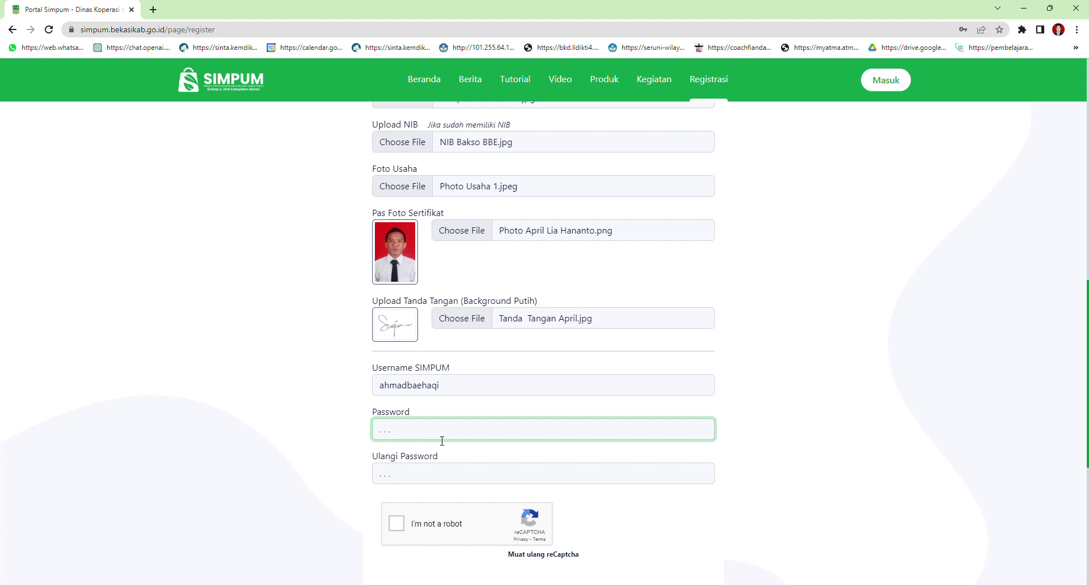
text(••••••)
key(BackSpace)
key(BackSpace)
key(BackSpace)
text(•••)
key(BackSpace)
key(BackSpace)
key(BackSpace)
click(729, 565)
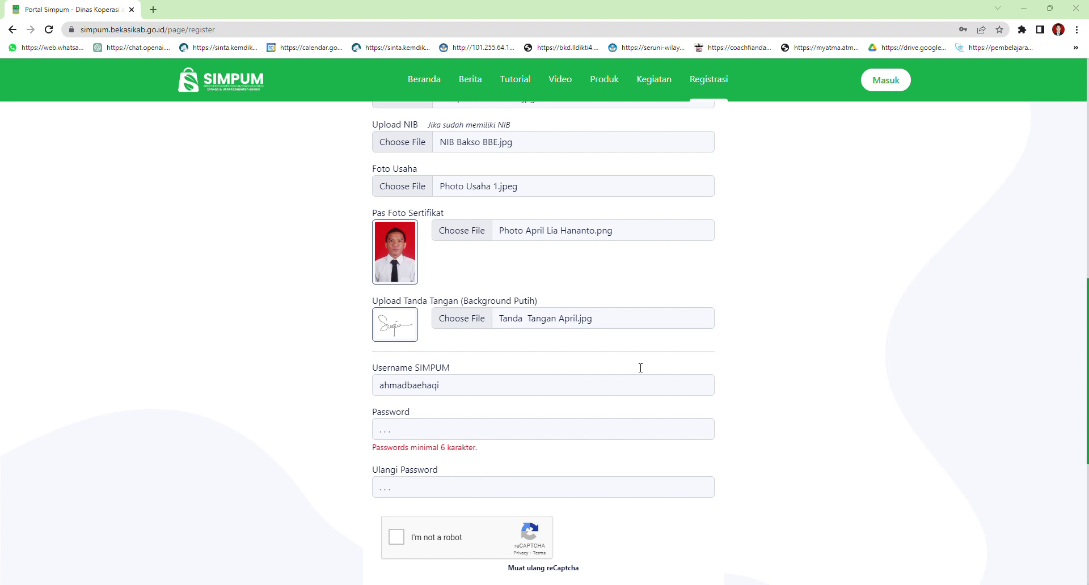
click(419, 427)
key(ctrl+v)
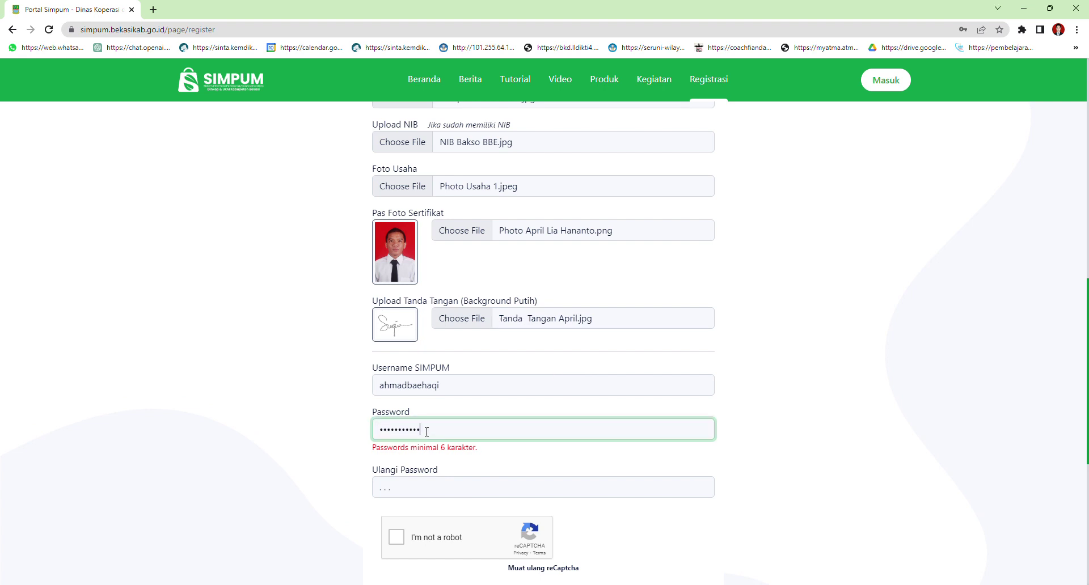
click(409, 494)
key(ctrl+v)
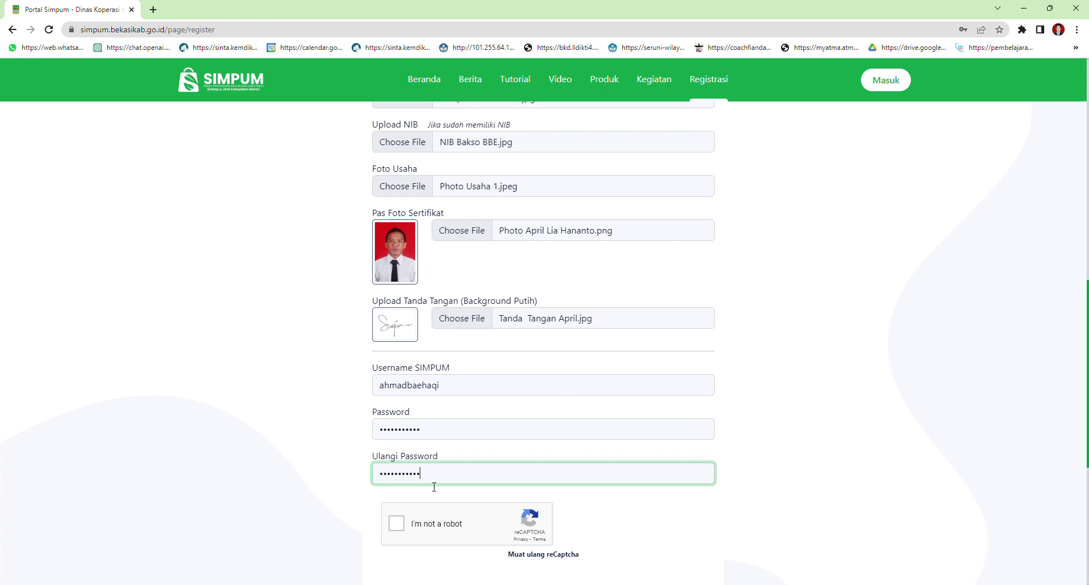
scroll(426, 533, down, 1)
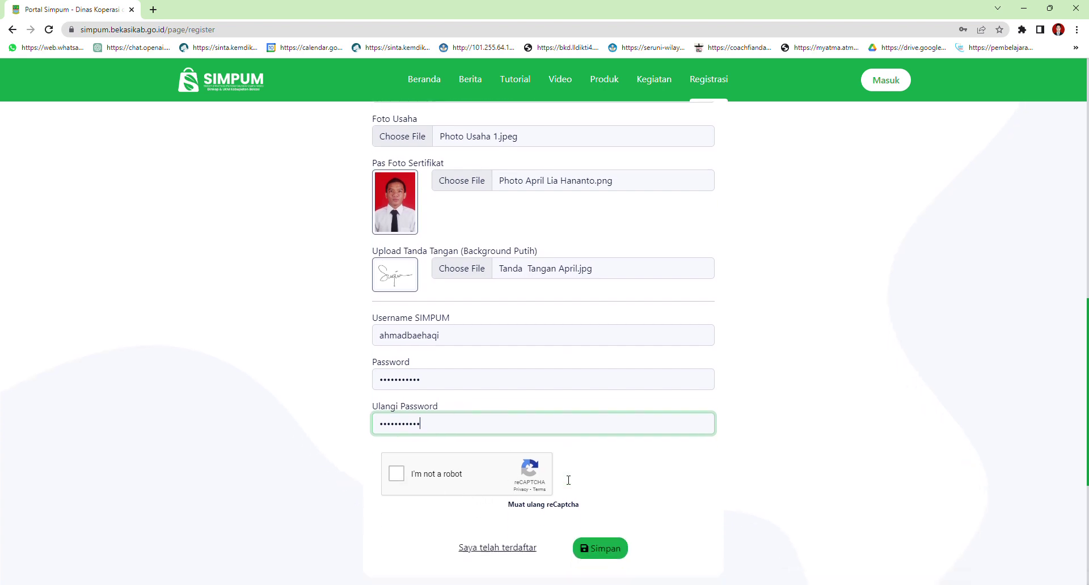
click(397, 467)
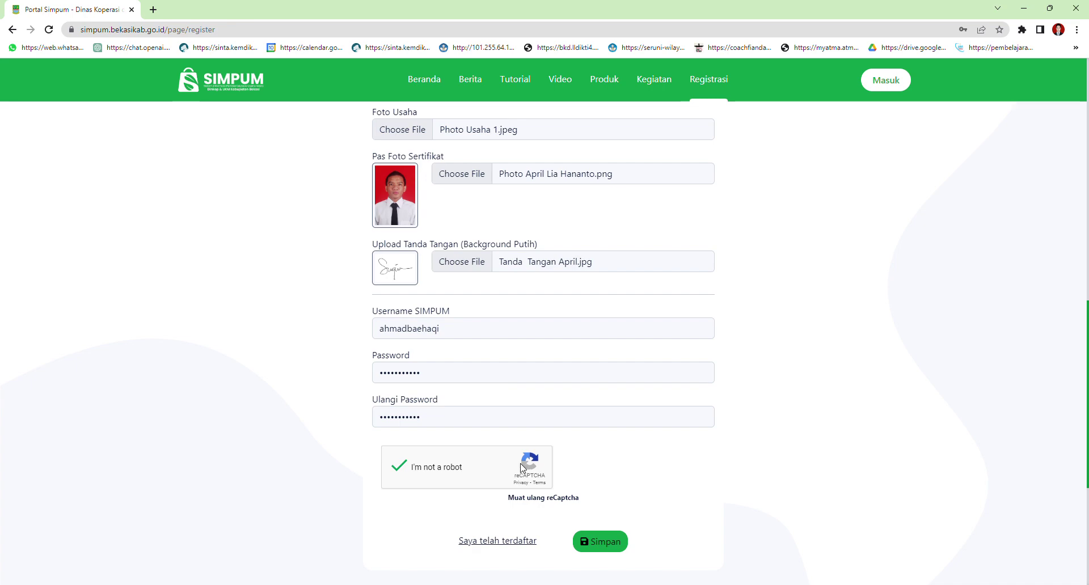
Review the completed registration form and submit it with Simpan
scroll(627, 354, up, 9)
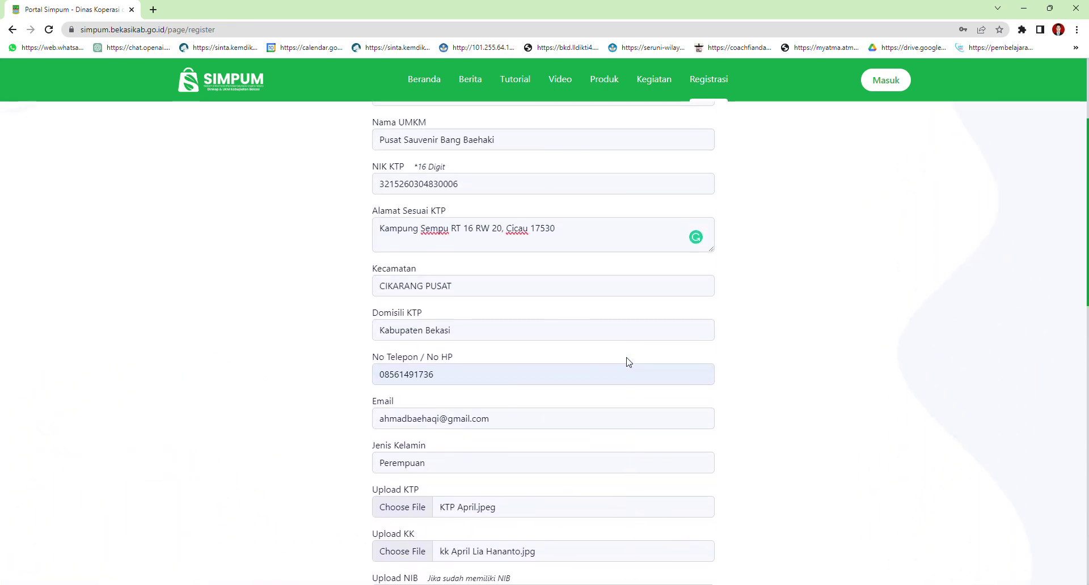
scroll(627, 364, up, 3)
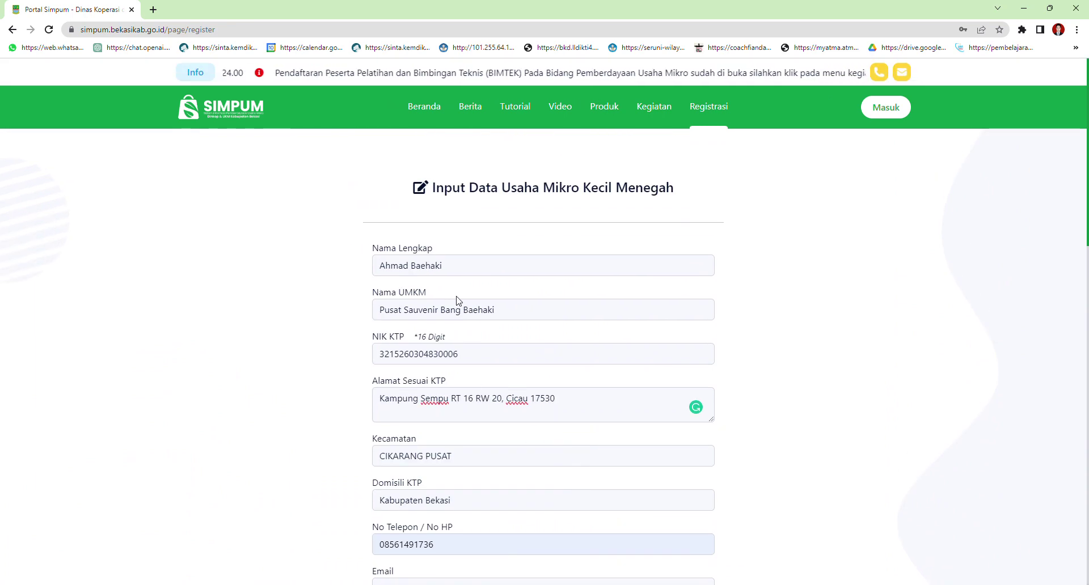
scroll(502, 330, down, 5)
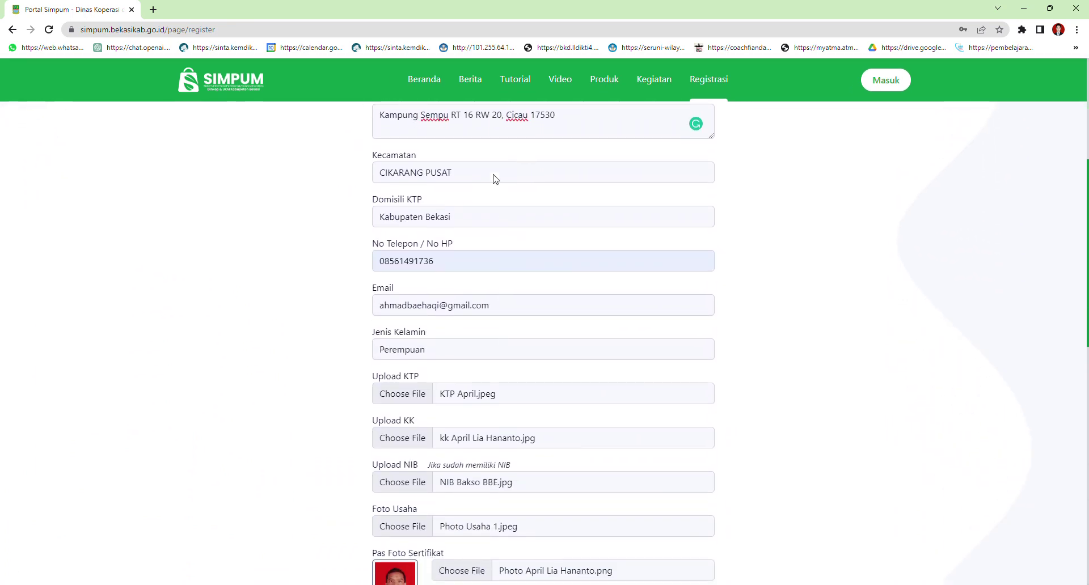
scroll(498, 399, down, 1)
scroll(503, 397, down, 6)
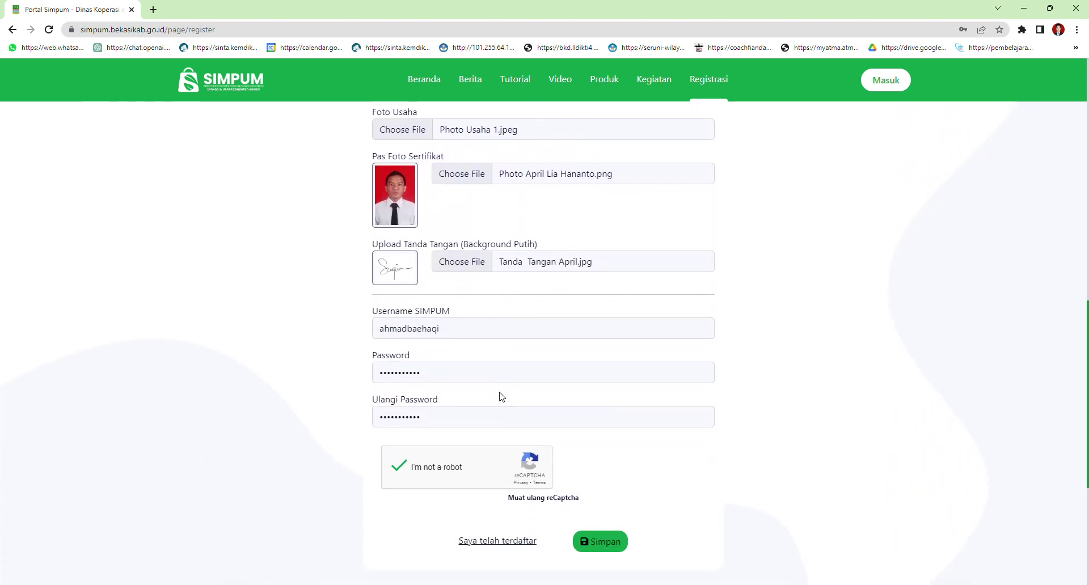
click(605, 546)
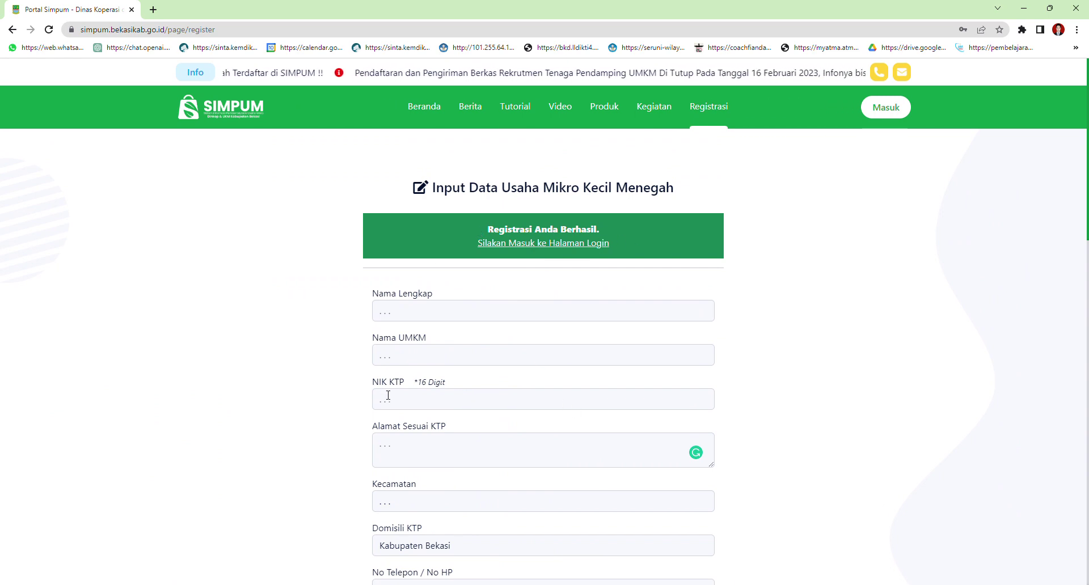
Scroll through the page to review the 'Registrasi Anda Berhasil' message and the now-empty form
scroll(474, 406, down, 1)
scroll(474, 406, down, 5)
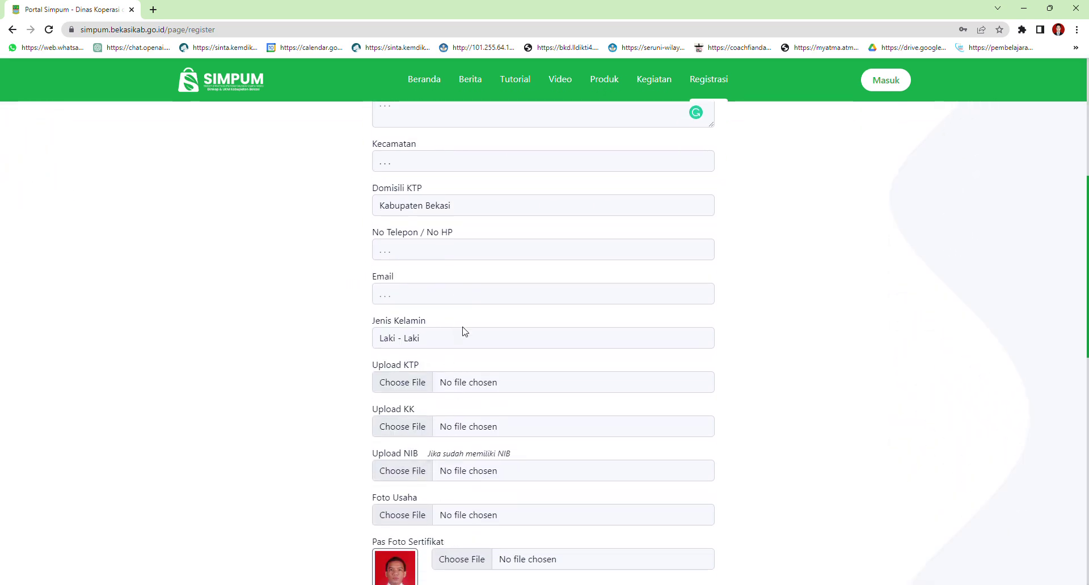
scroll(465, 333, up, 3)
scroll(471, 335, up, 2)
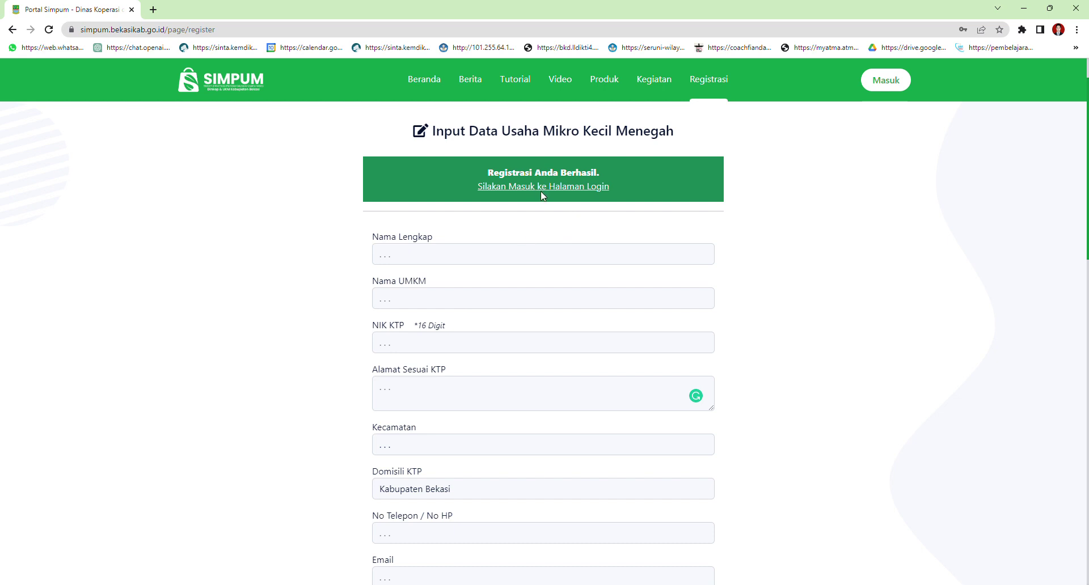
Go to the admin login page, correct the autofilled username and paste in the account password
click(557, 191)
click(532, 328)
key(BackSpace)
key(BackSpace)
key(BackSpace)
key(BackSpace)
key(BackSpace)
key(BackSpace)
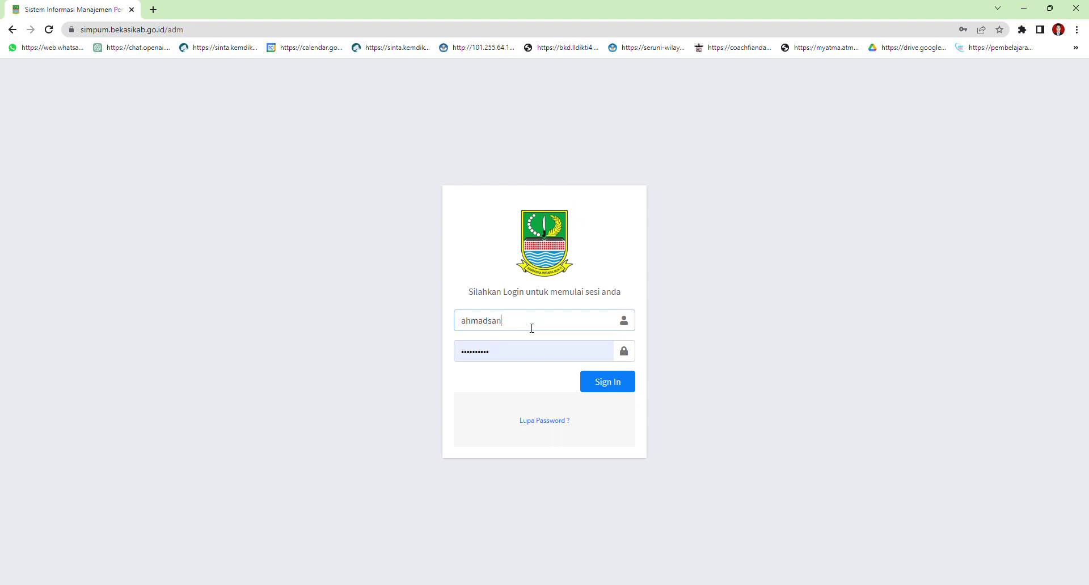
text(baehaq)
drag(488, 351, 423, 360)
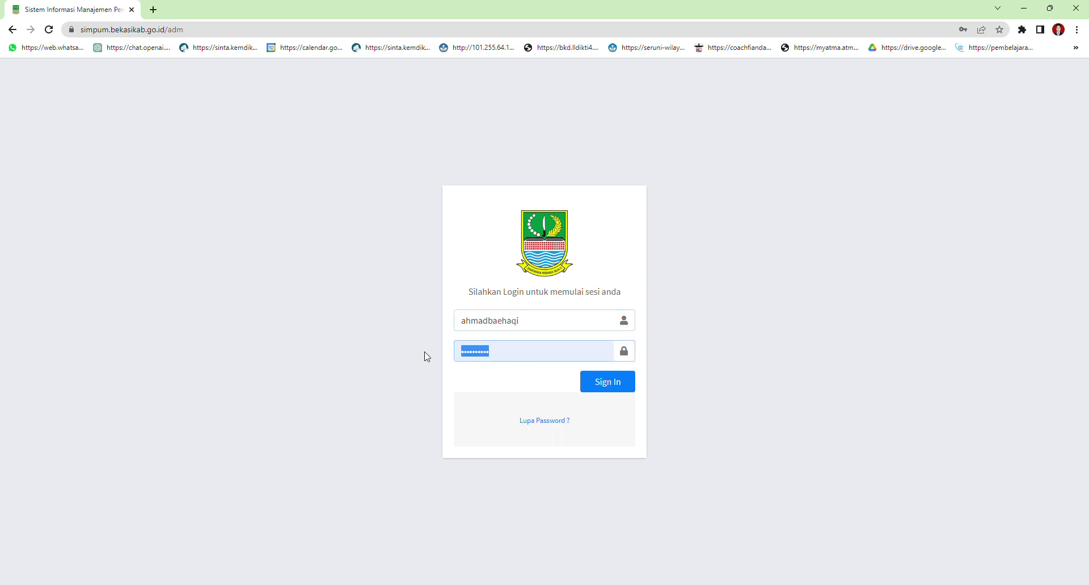
key(ctrl+v)
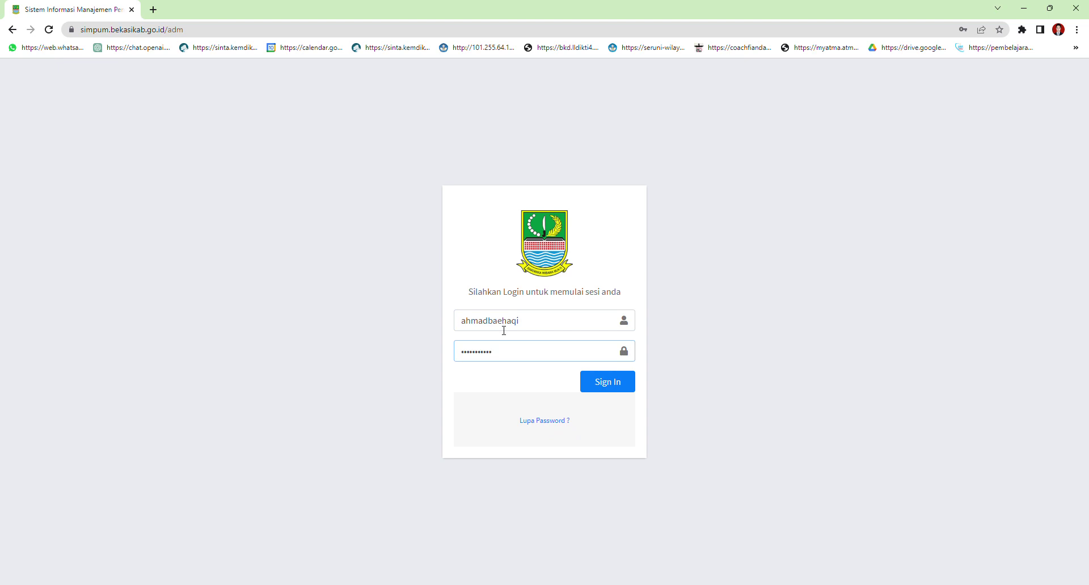
Sign in and open Data > Data UMKM, where the new business shows Belum Aktif
click(618, 385)
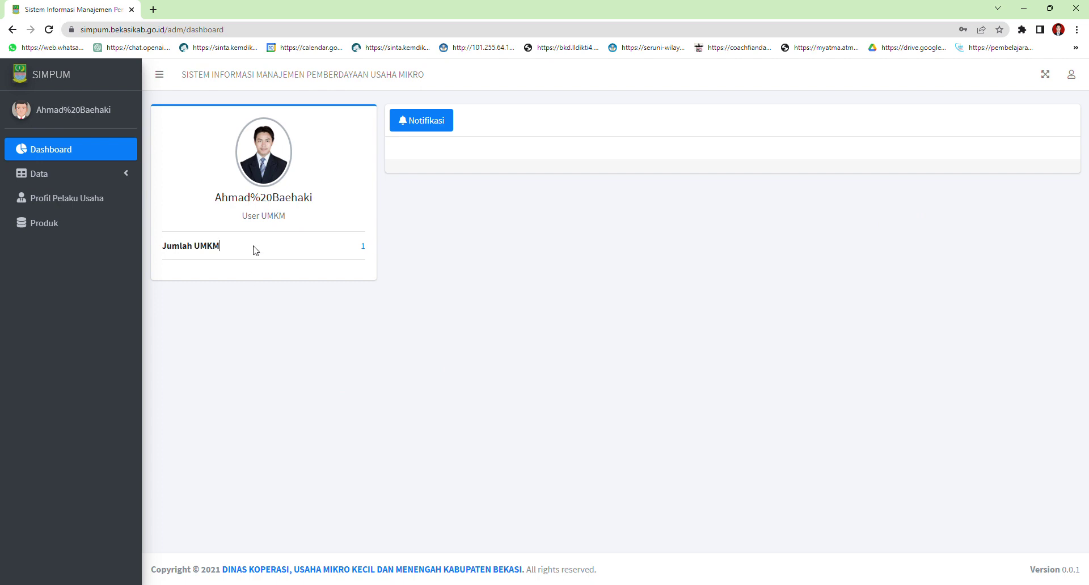
drag(169, 251, 220, 246)
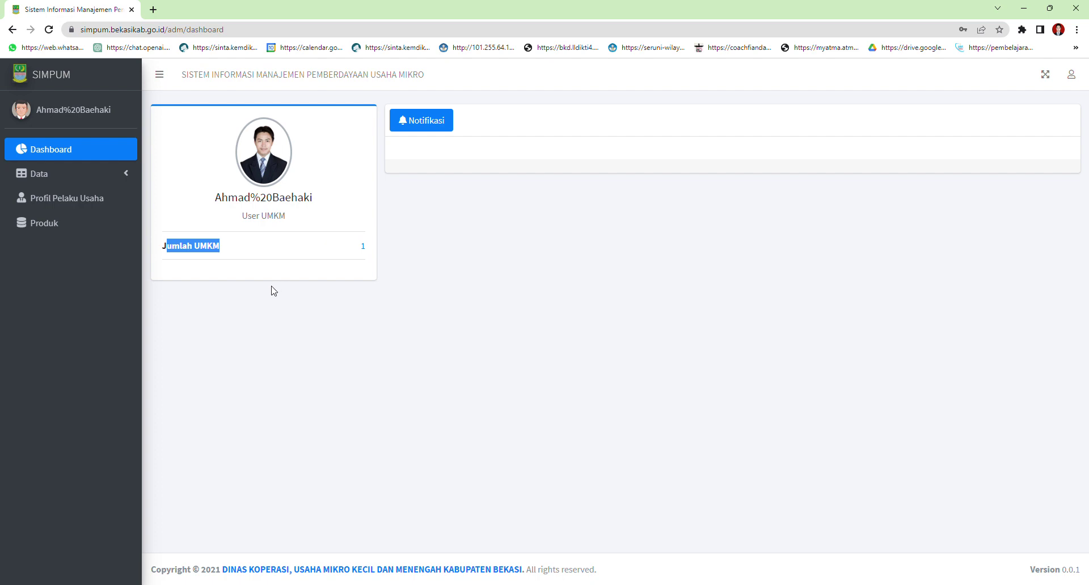
click(99, 177)
click(62, 198)
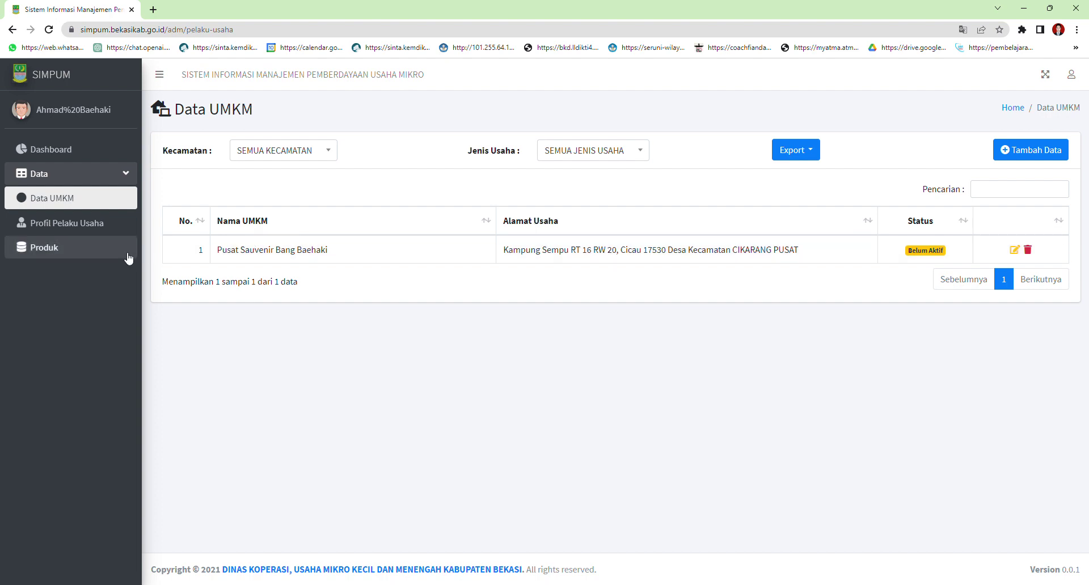
In Profil Pelaku Usaha, fill Nama Ibu Kandung from a suggestion and choose CICAU as Desa
click(54, 225)
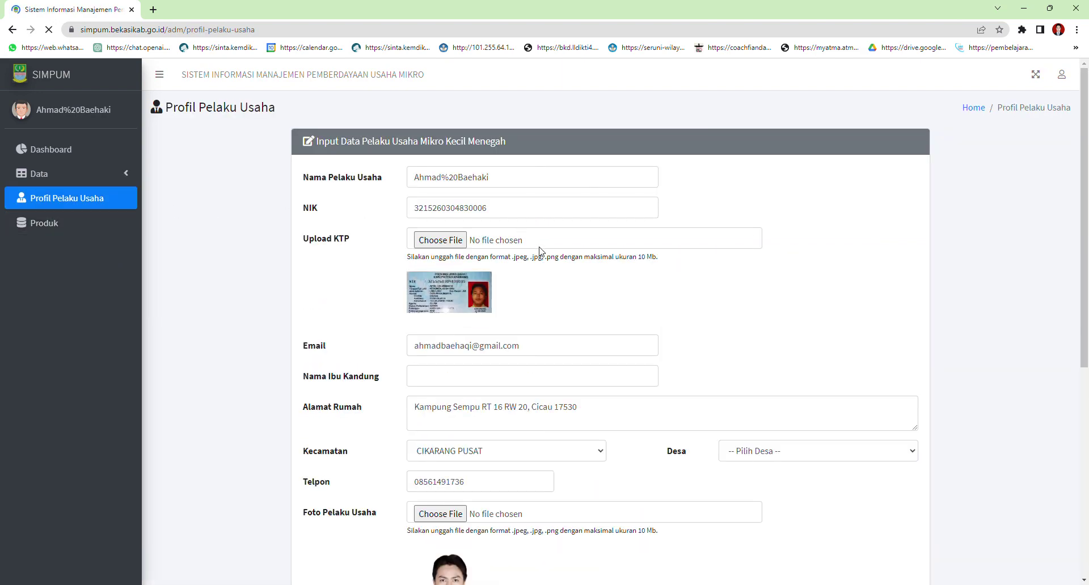
scroll(539, 251, down, 1)
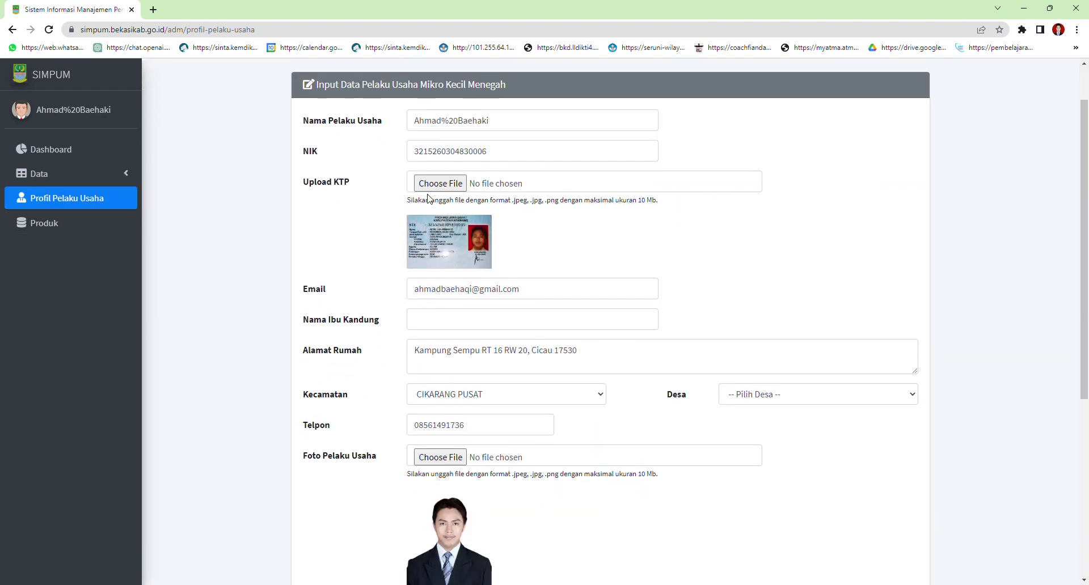
click(489, 322)
scroll(529, 321, down, 1)
scroll(531, 322, down, 1)
click(464, 212)
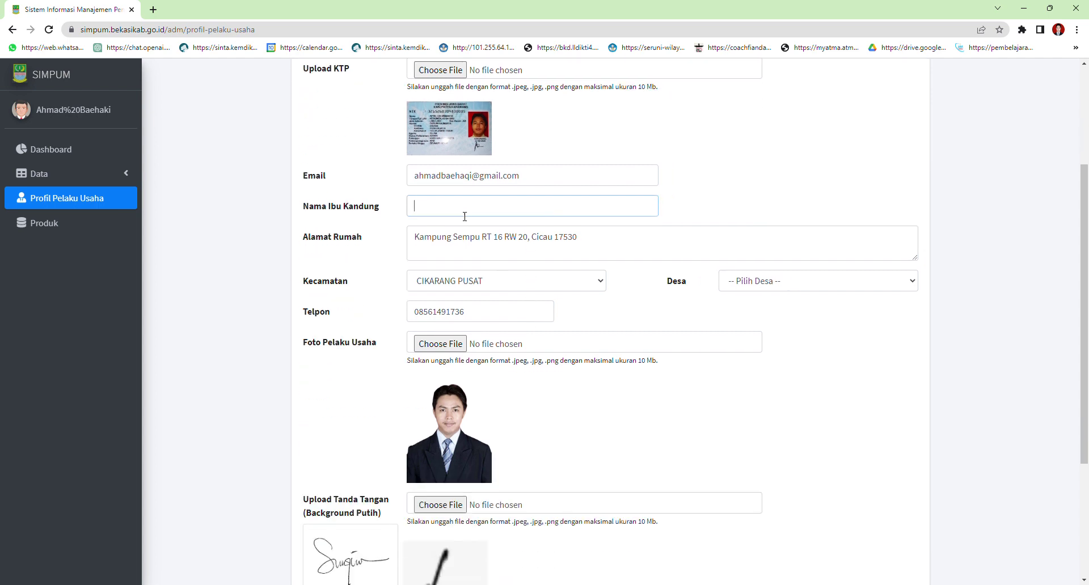
click(486, 243)
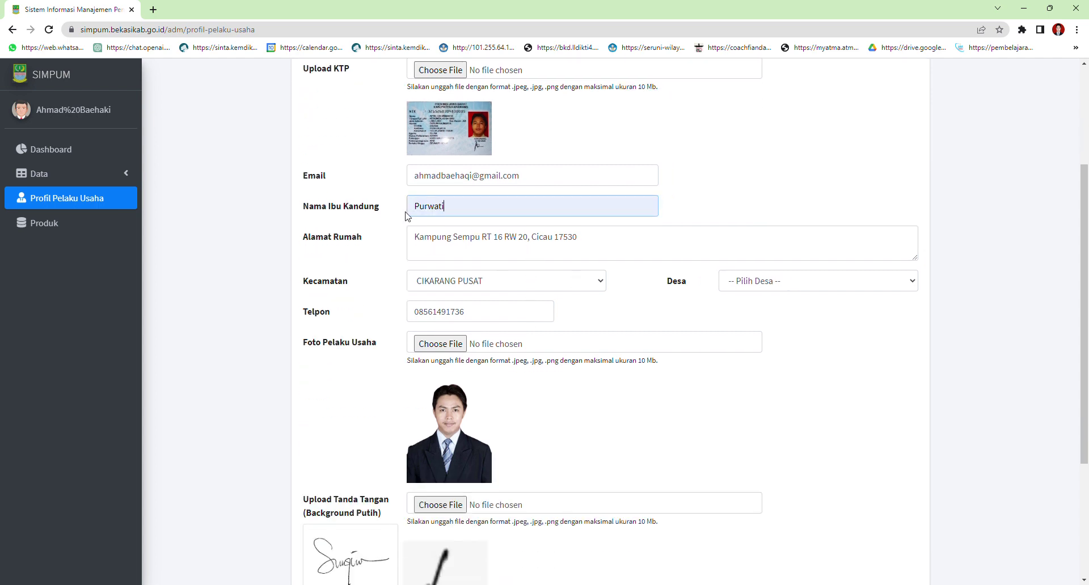
scroll(618, 275, down, 1)
click(790, 223)
click(764, 267)
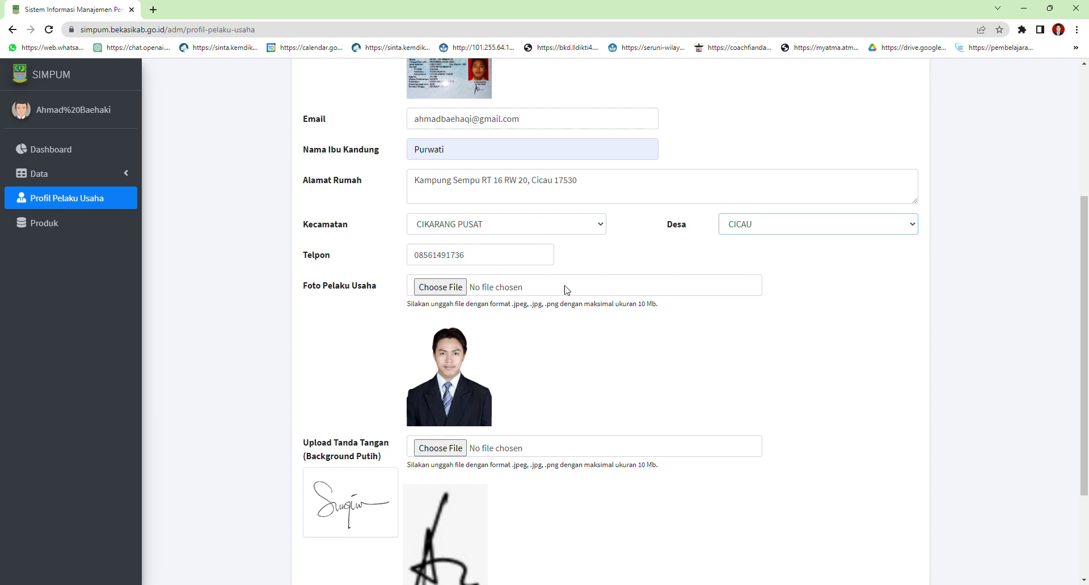
Save the profile, then reload the rejected form and expand the Data menu
scroll(593, 273, down, 2)
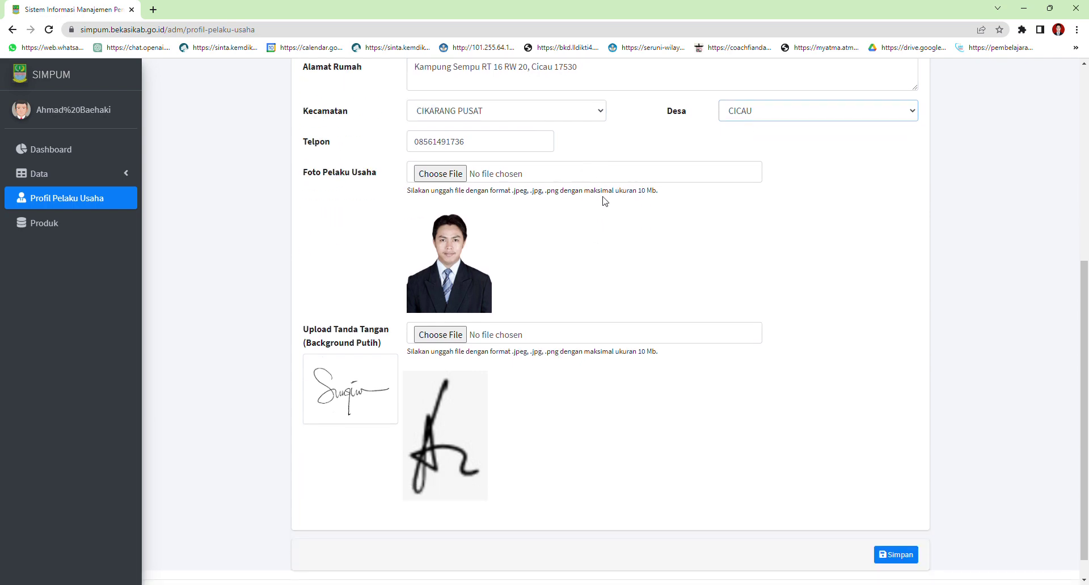
scroll(571, 292, down, 1)
scroll(571, 293, up, 6)
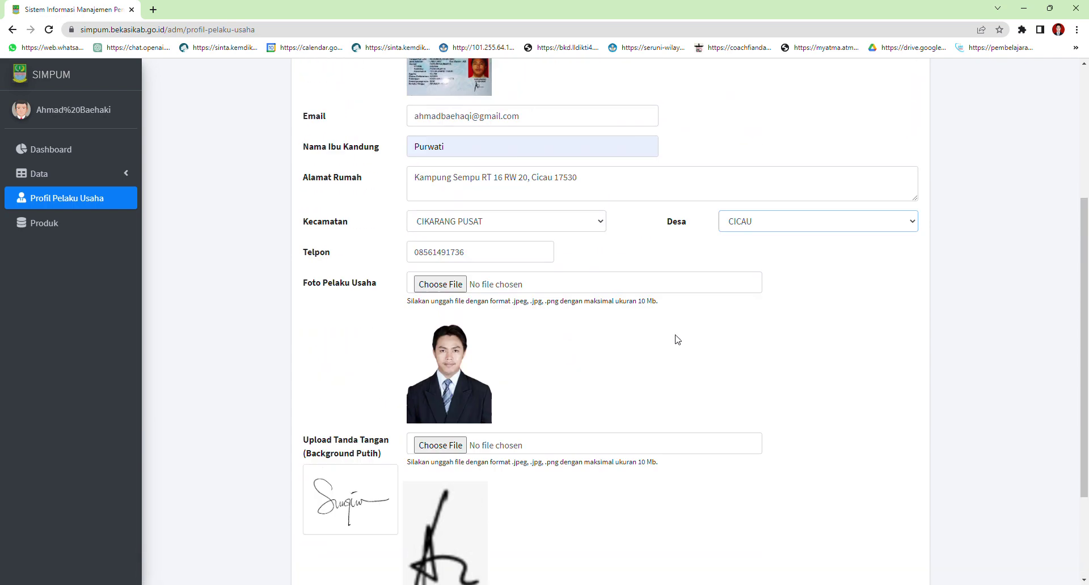
scroll(613, 250, down, 3)
scroll(612, 250, down, 3)
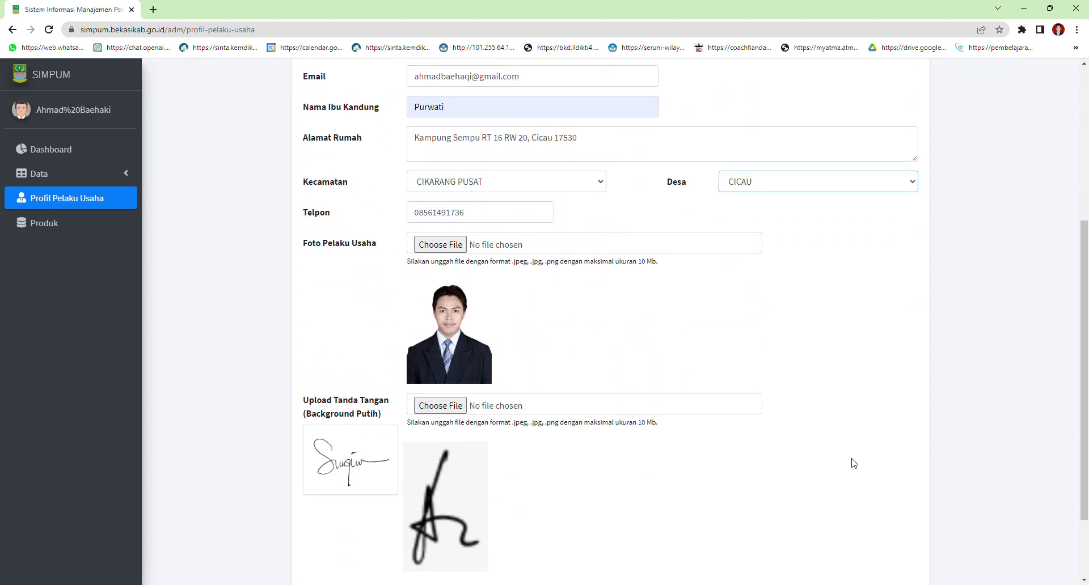
click(884, 528)
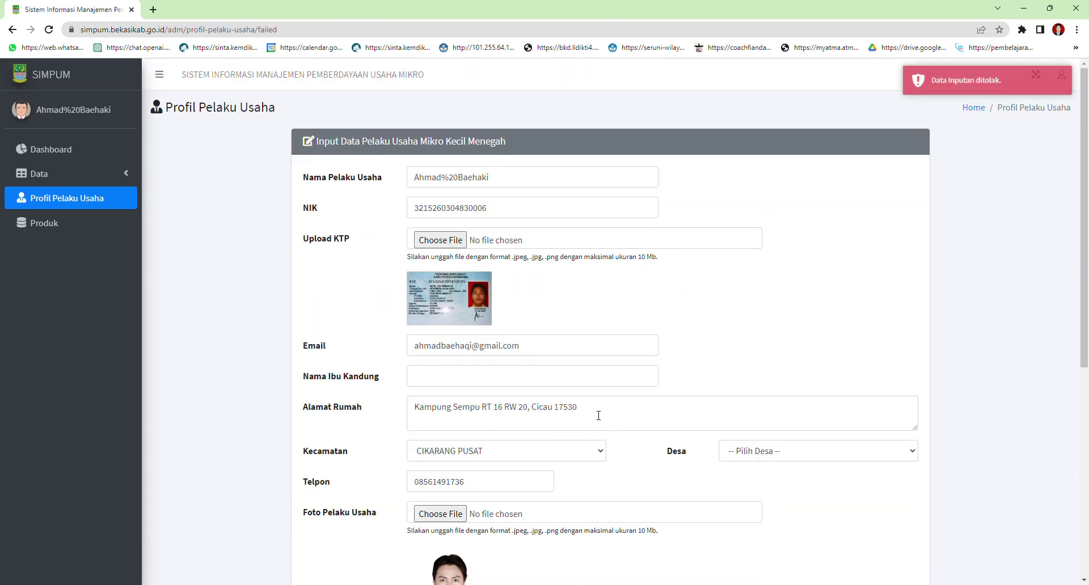
click(66, 205)
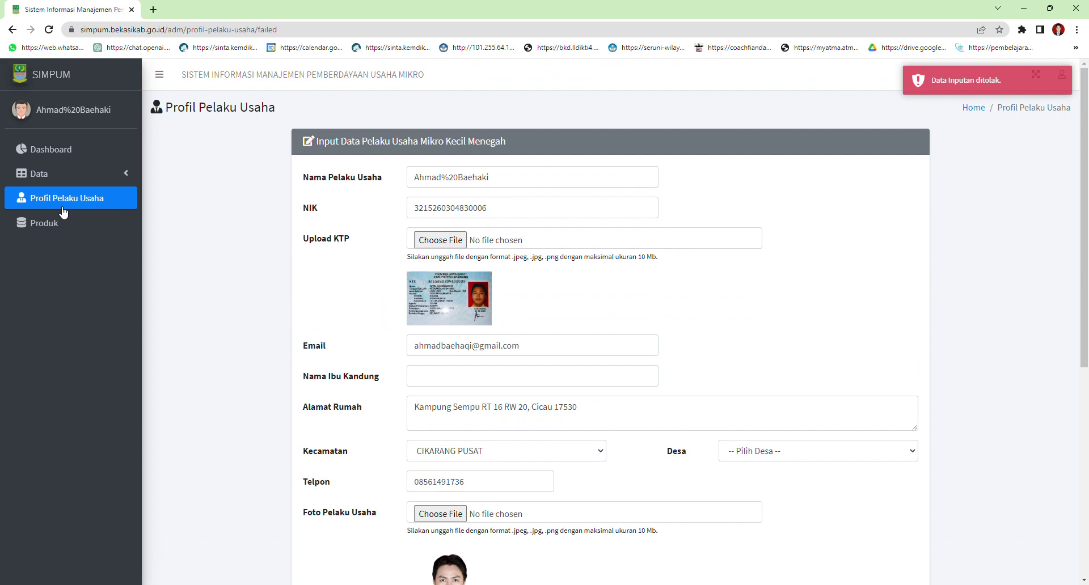
click(75, 181)
Open Produk > Tambah Produk, find the Nama UMKM list empty, and return to Data UMKM
click(50, 253)
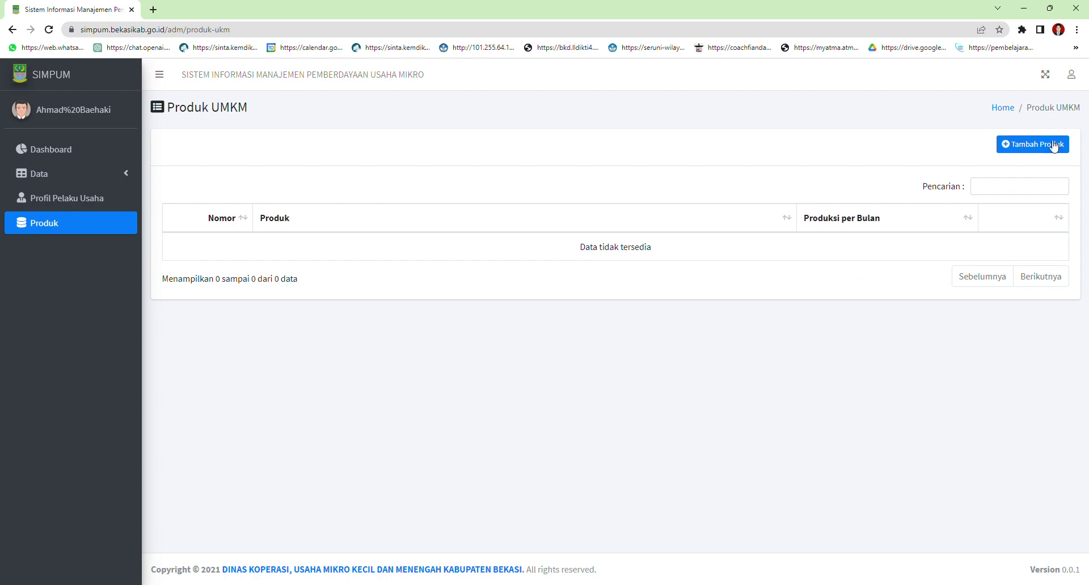
click(1051, 146)
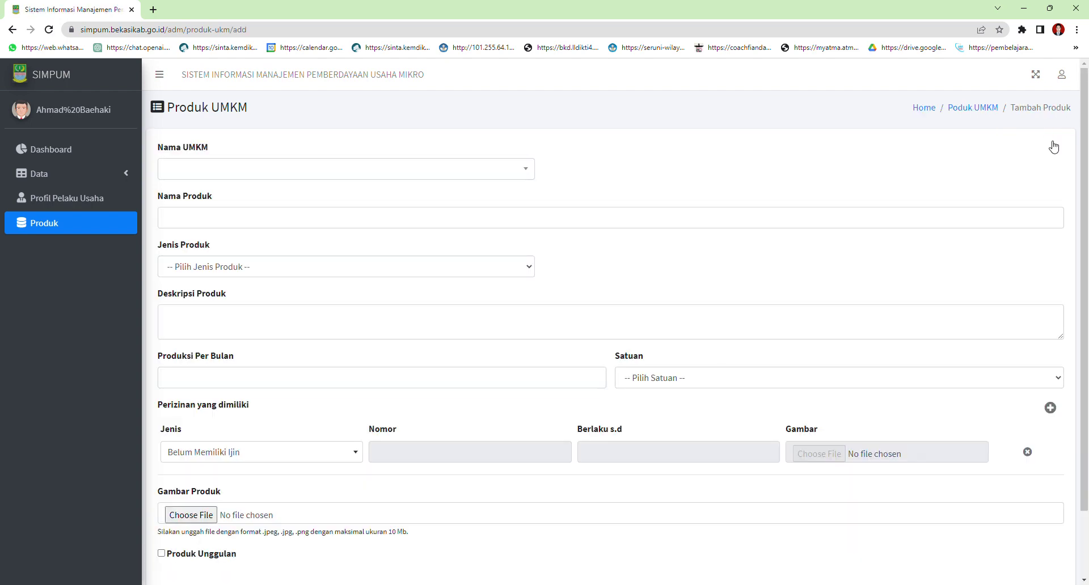
click(262, 171)
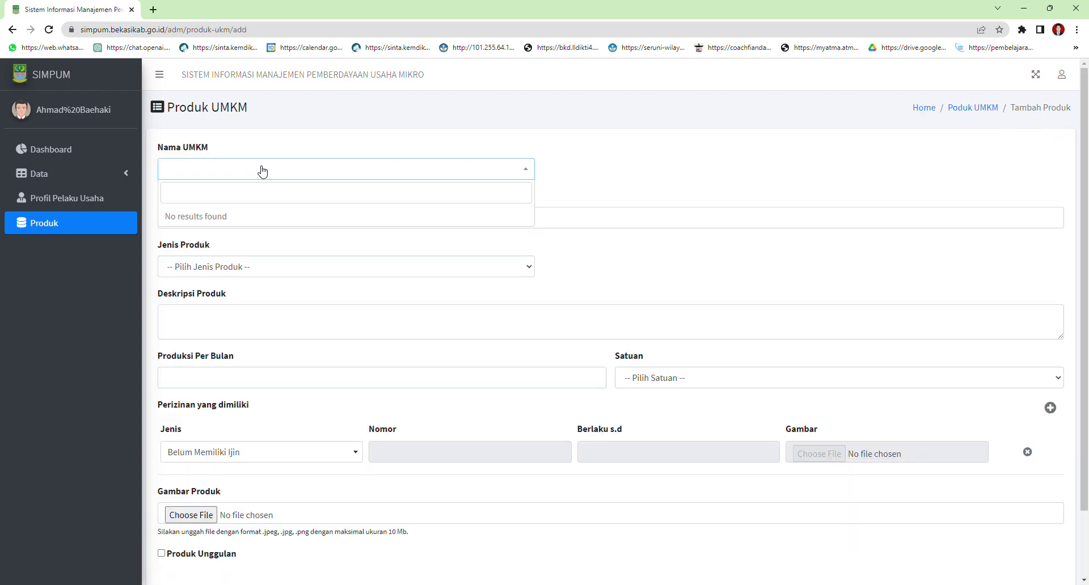
click(262, 171)
click(262, 171)
click(263, 169)
click(264, 169)
click(264, 168)
click(264, 168)
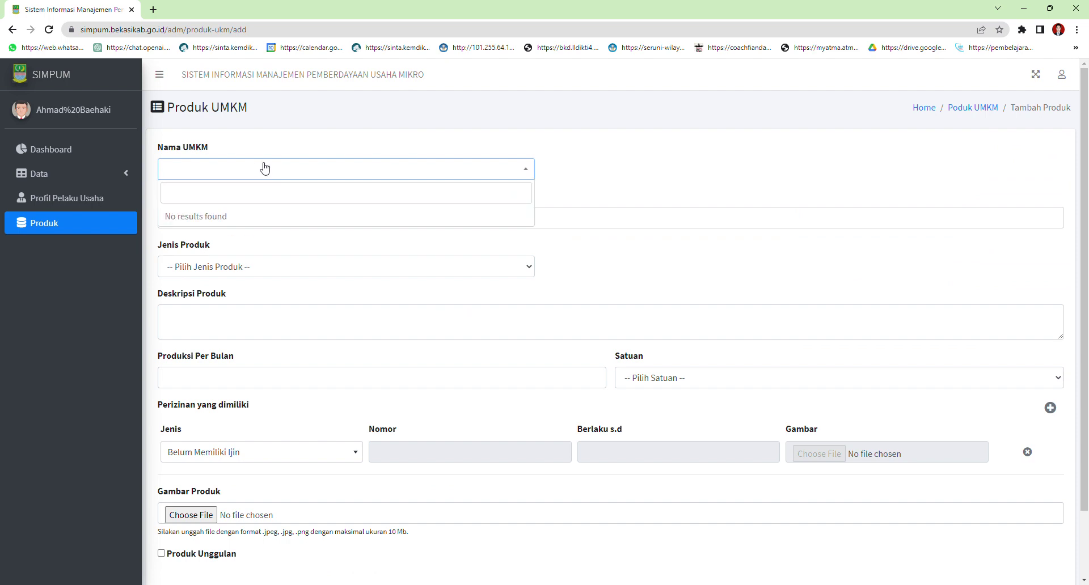
click(68, 181)
click(67, 200)
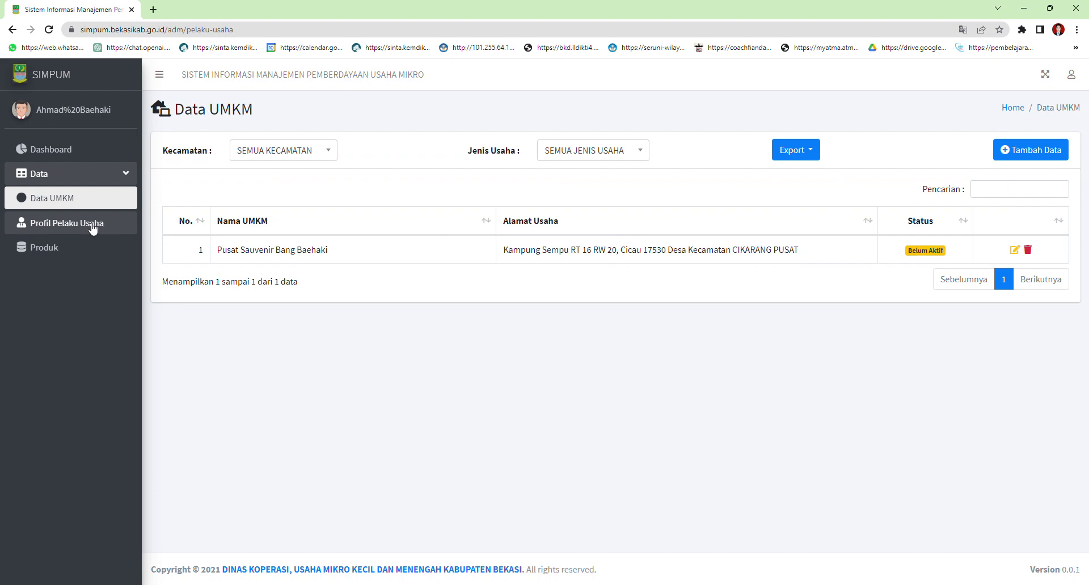
Open Tambah Produk again and try the empty Nama UMKM list, Nama Produk and type fields
click(94, 227)
click(53, 227)
click(1036, 142)
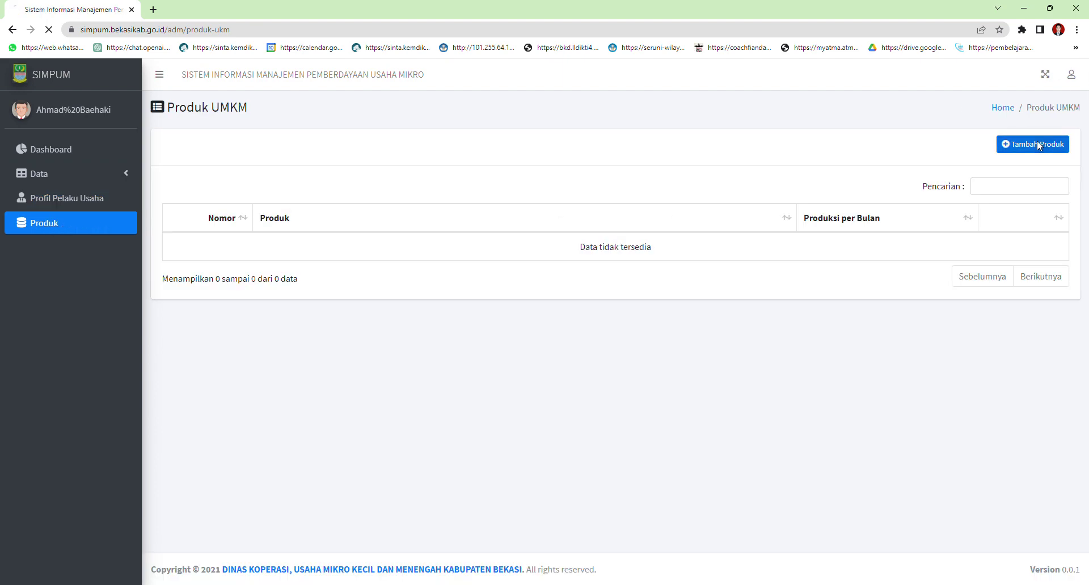
click(368, 170)
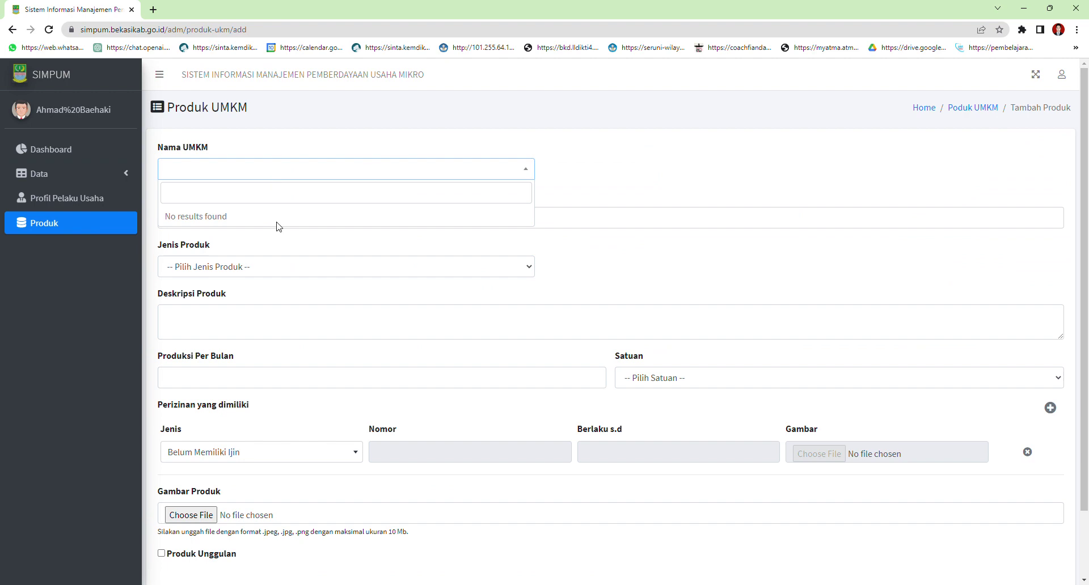
click(496, 279)
click(326, 224)
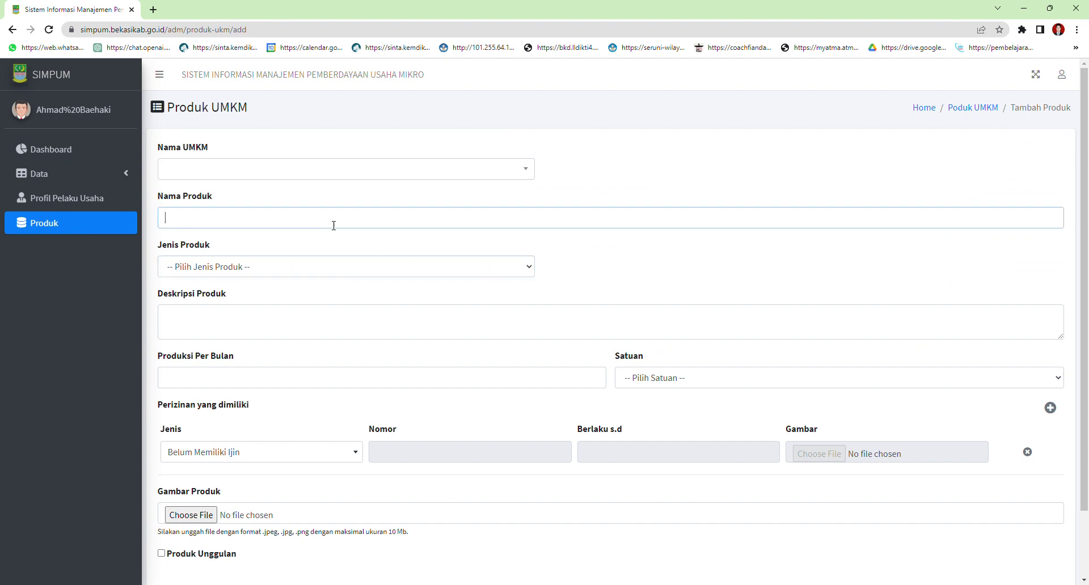
click(521, 272)
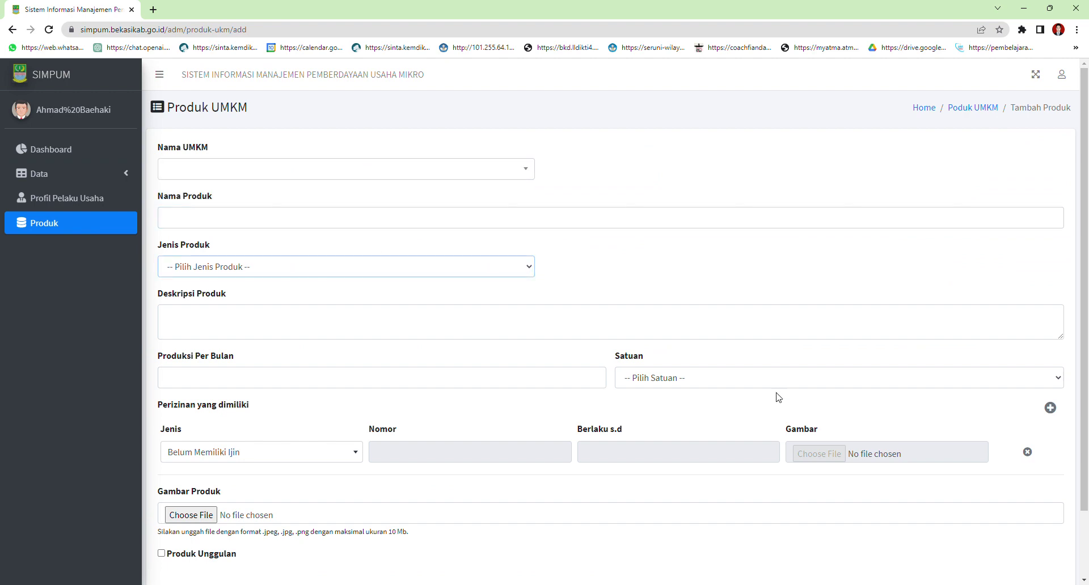
Close the Jenis permit list and Gambar Produk picker unchanged, then open a new browser tab
scroll(355, 481, down, 1)
scroll(355, 481, down, 1)
click(347, 377)
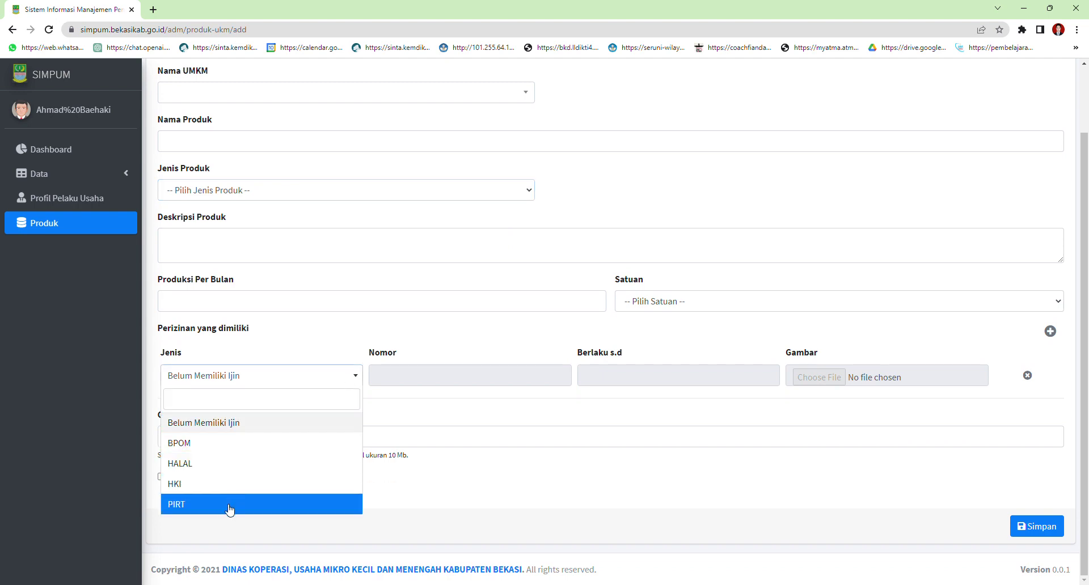
click(636, 432)
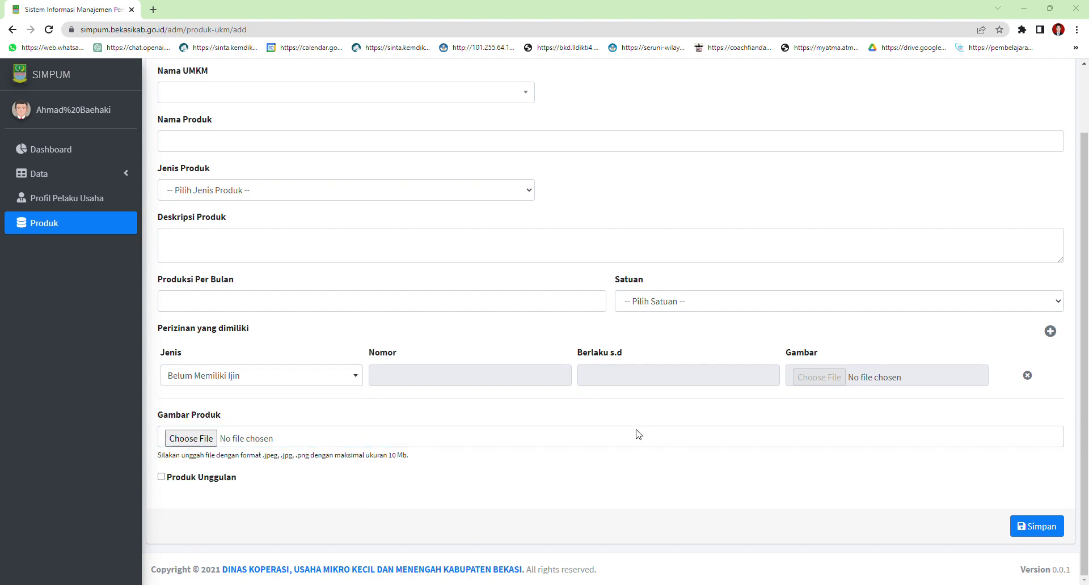
click(966, 489)
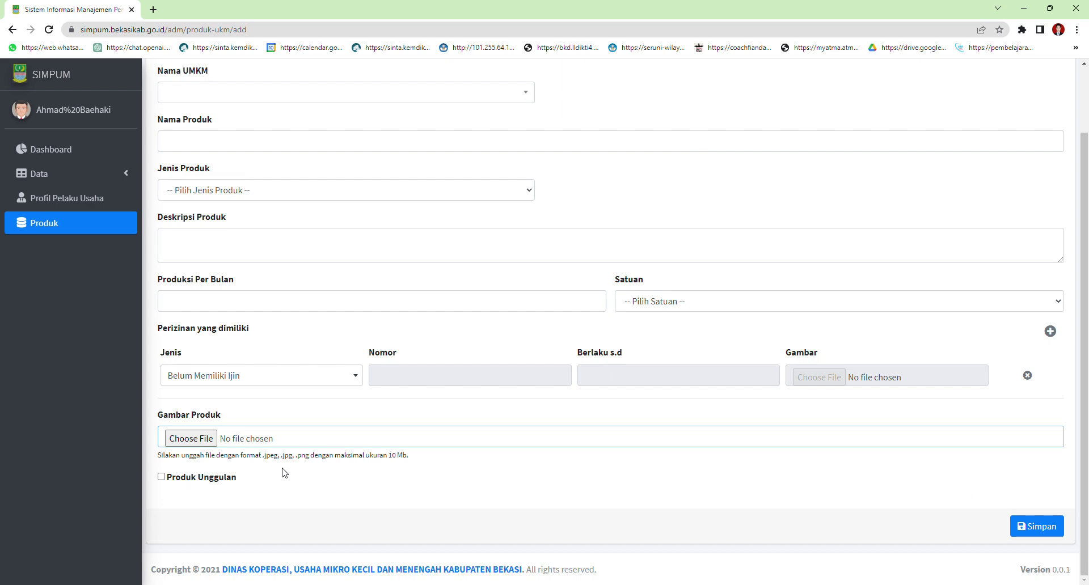
scroll(211, 123, up, 2)
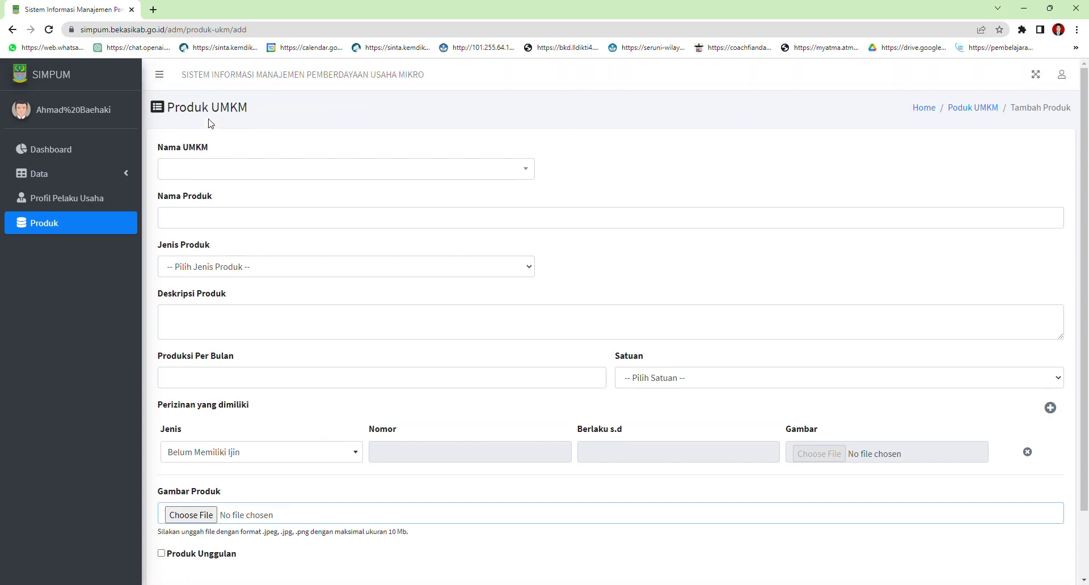
click(153, 9)
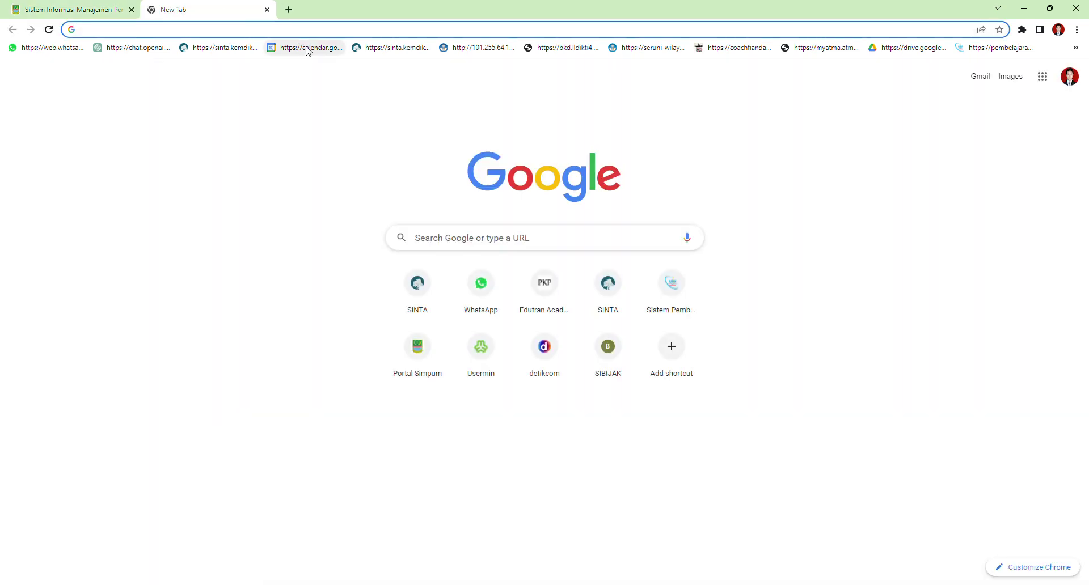
Load simpum.bekasikab.go.id in the new tab, view its Produk UMKM showcase, then return to the admin tab
text(sip)
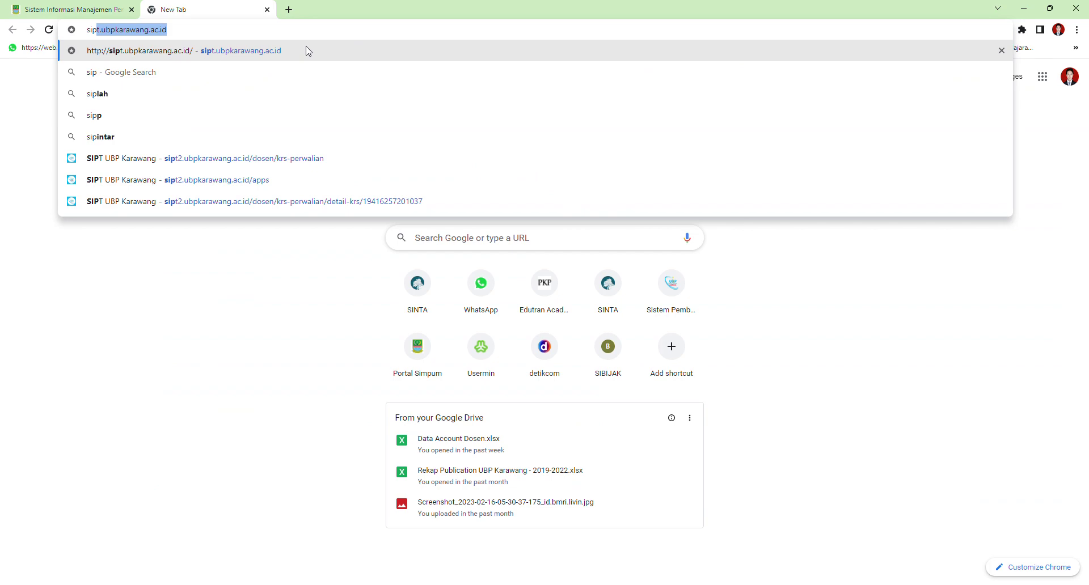
key(BackSpace)
key(BackSpace)
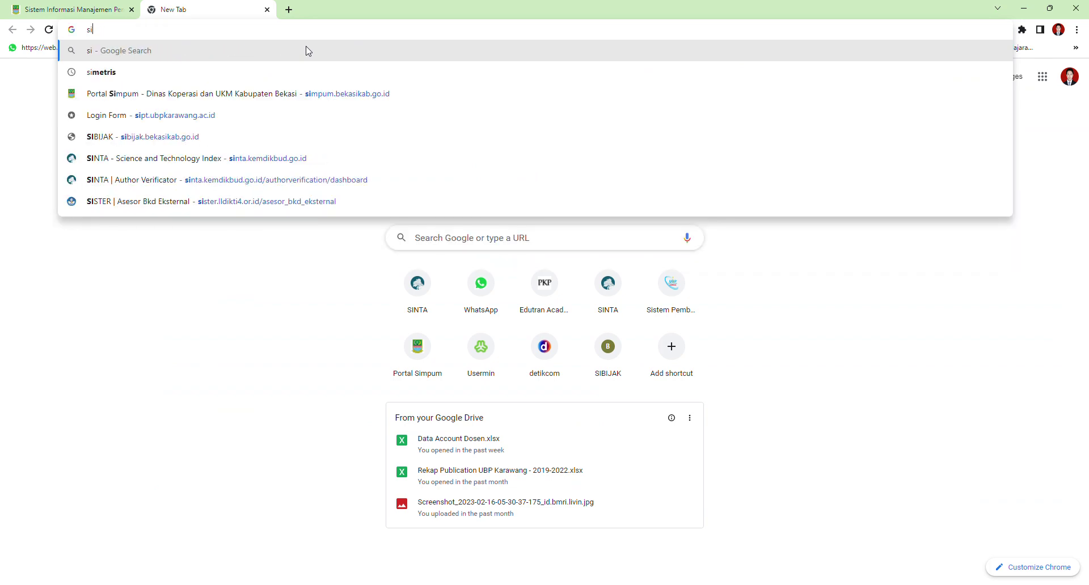
text(mpum.bekasikab.go.id)
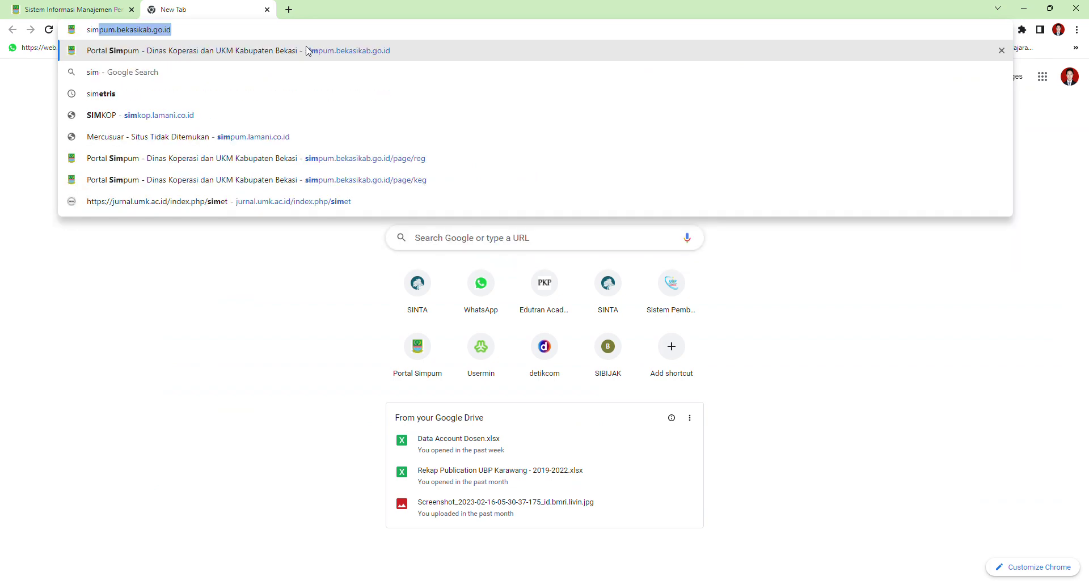
click(254, 38)
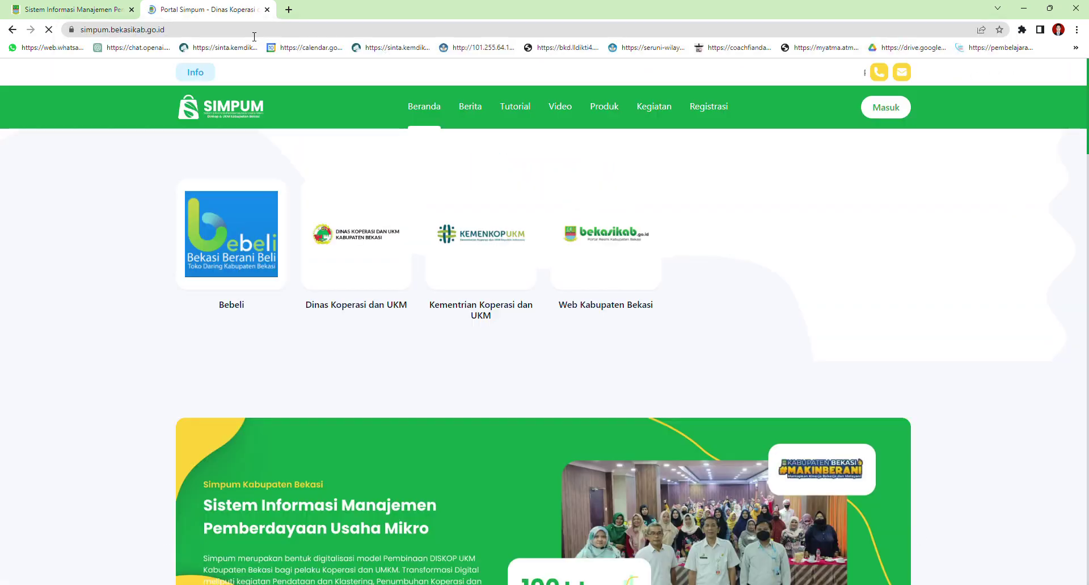
click(610, 108)
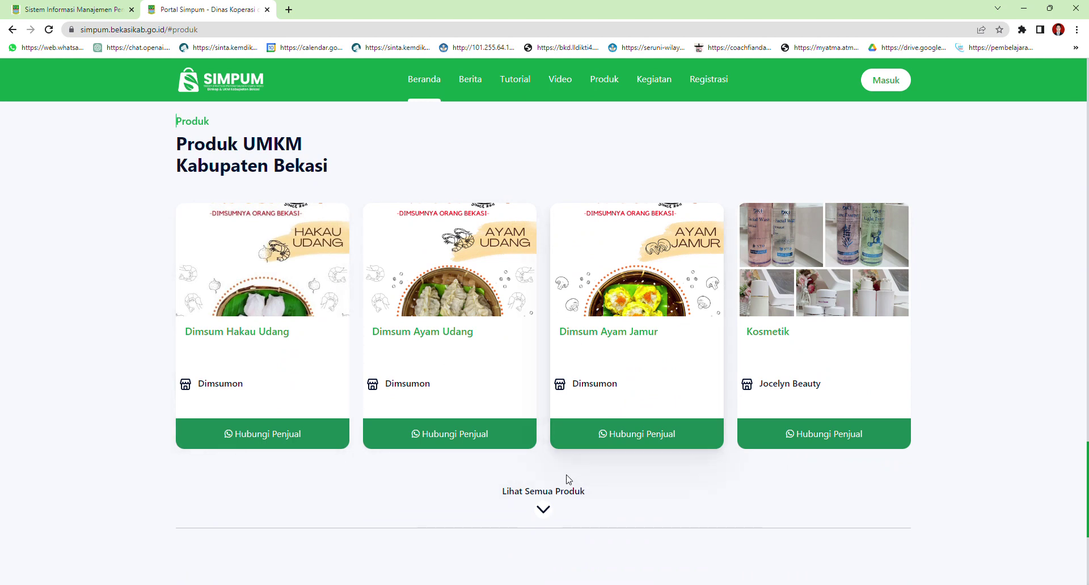
click(74, 10)
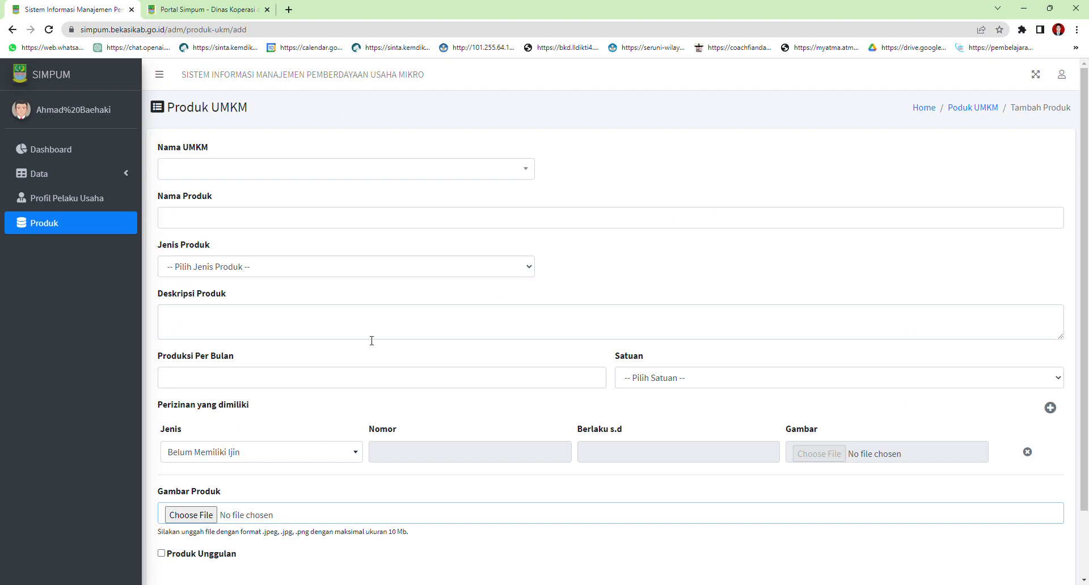
Go to Data > Data UMKM and open the listed business's edit form
scroll(372, 335, down, 2)
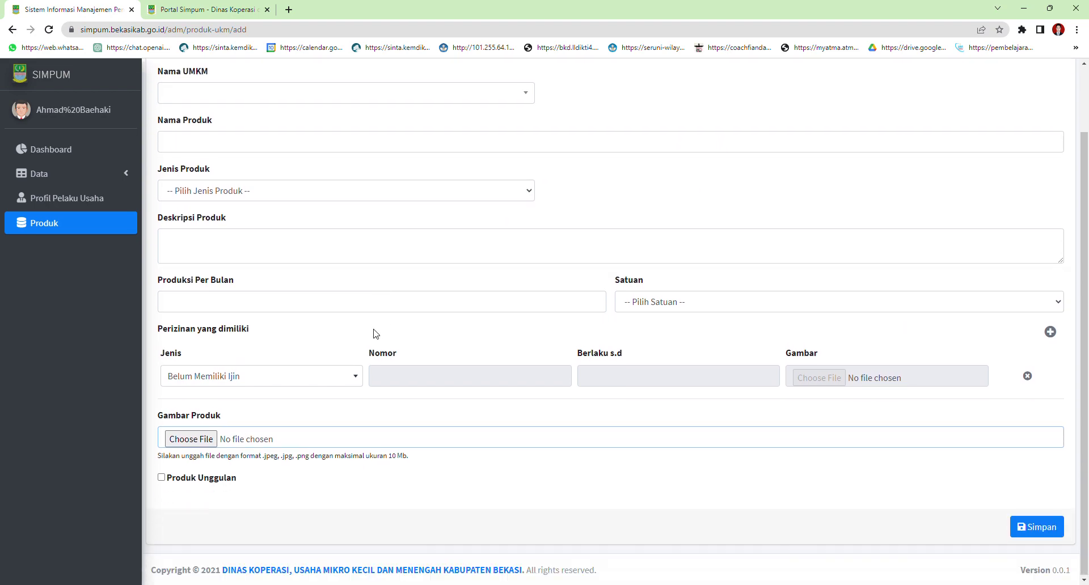
click(75, 205)
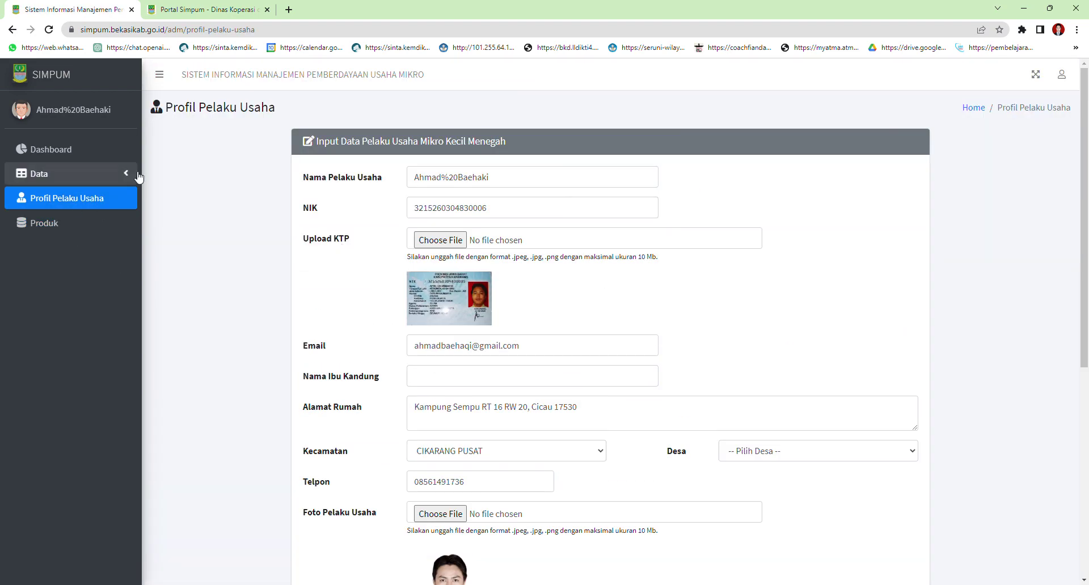
click(114, 175)
click(76, 198)
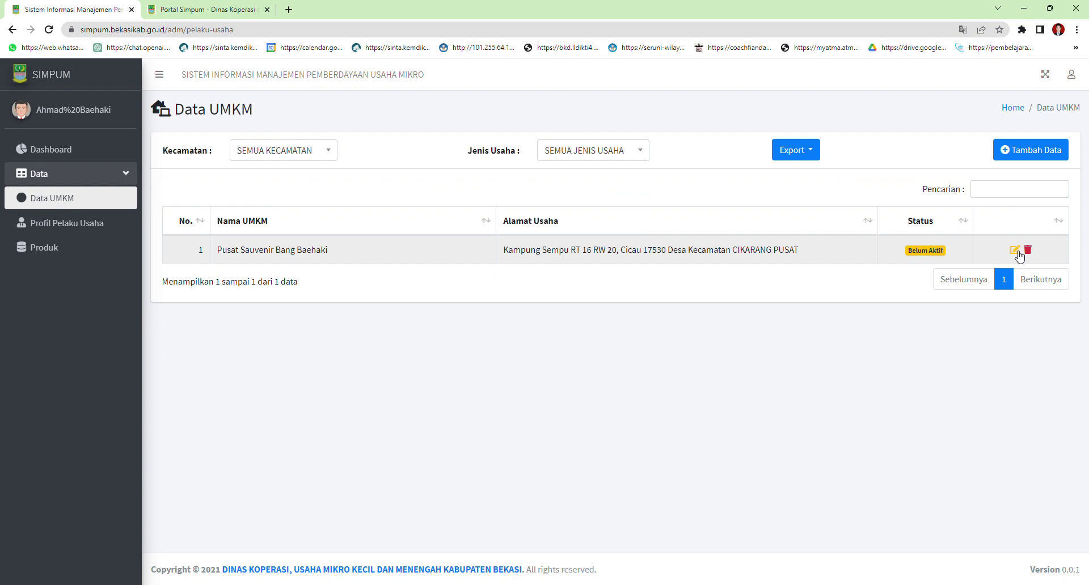
click(1015, 251)
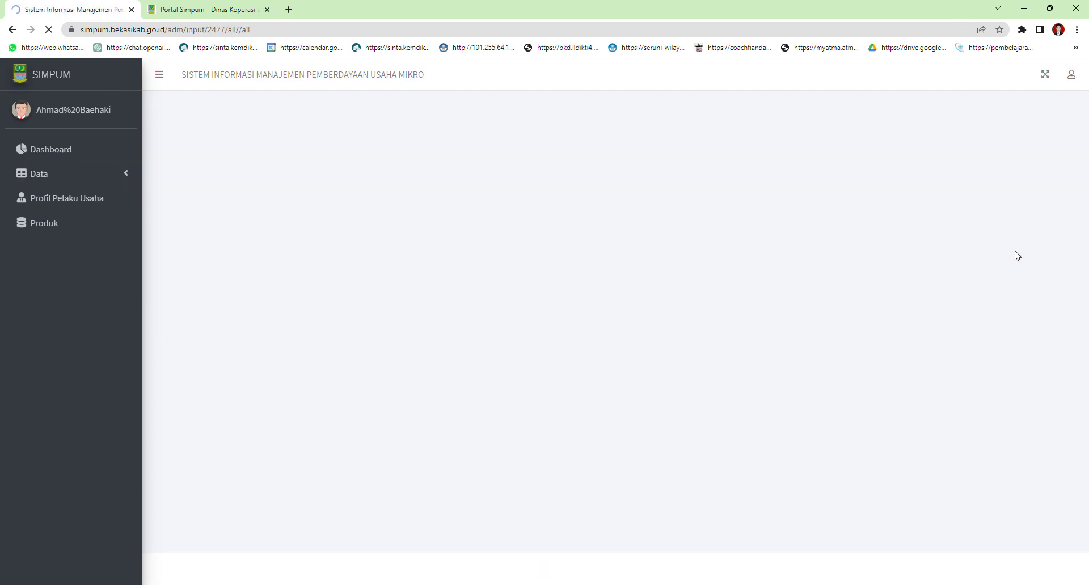
Check the Email, Desa, Badan Usaha and KBLI Usaha fields, leaving them unchanged
scroll(457, 244, down, 3)
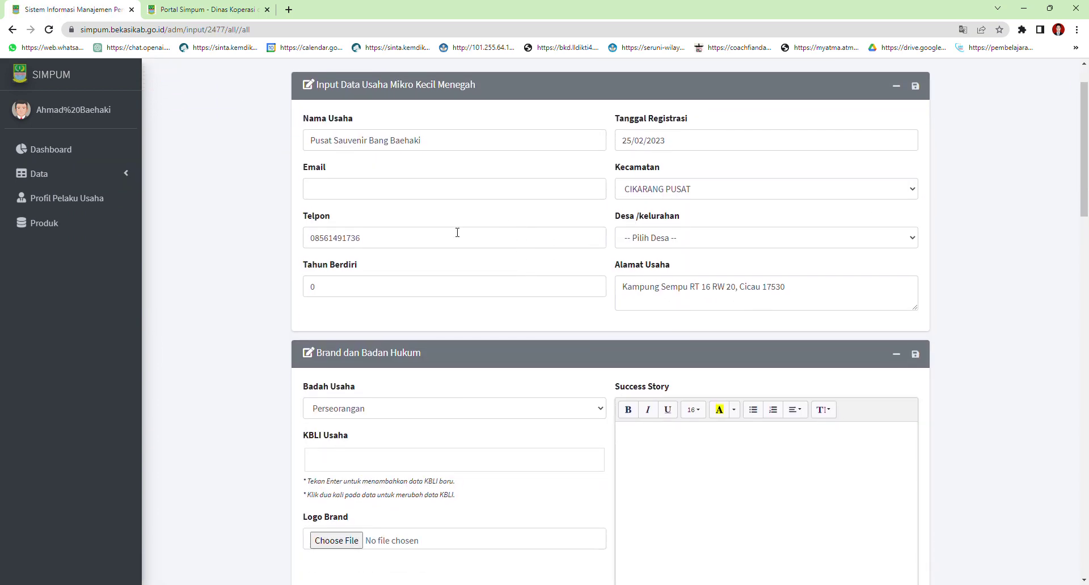
scroll(418, 268, up, 3)
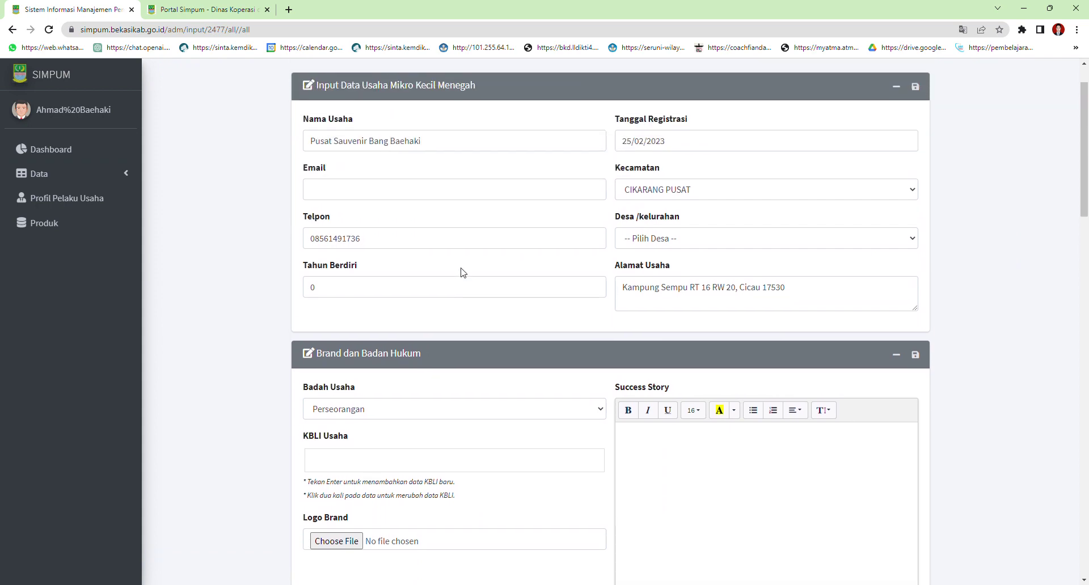
click(366, 244)
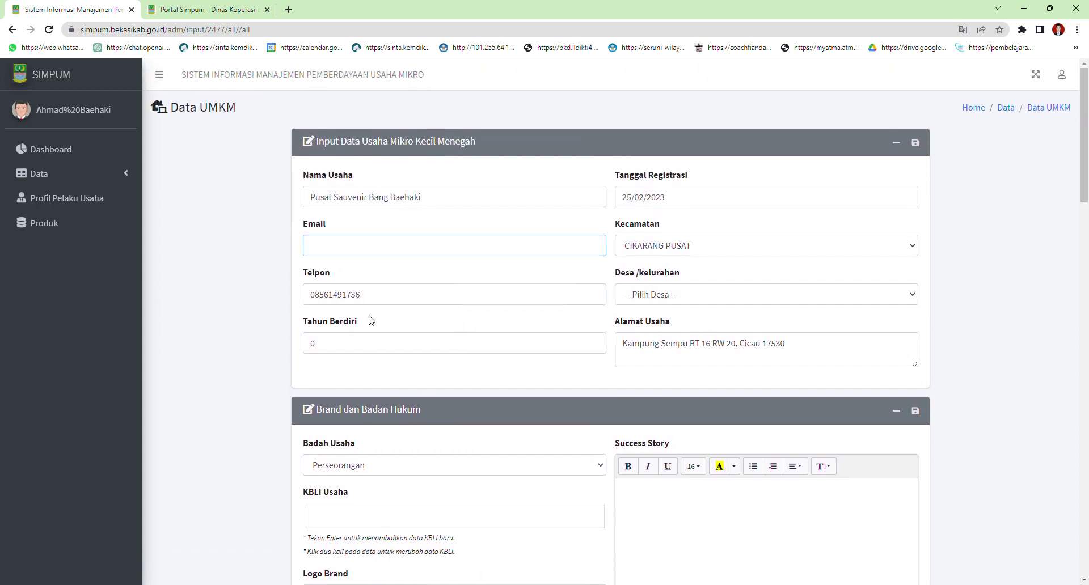
click(733, 302)
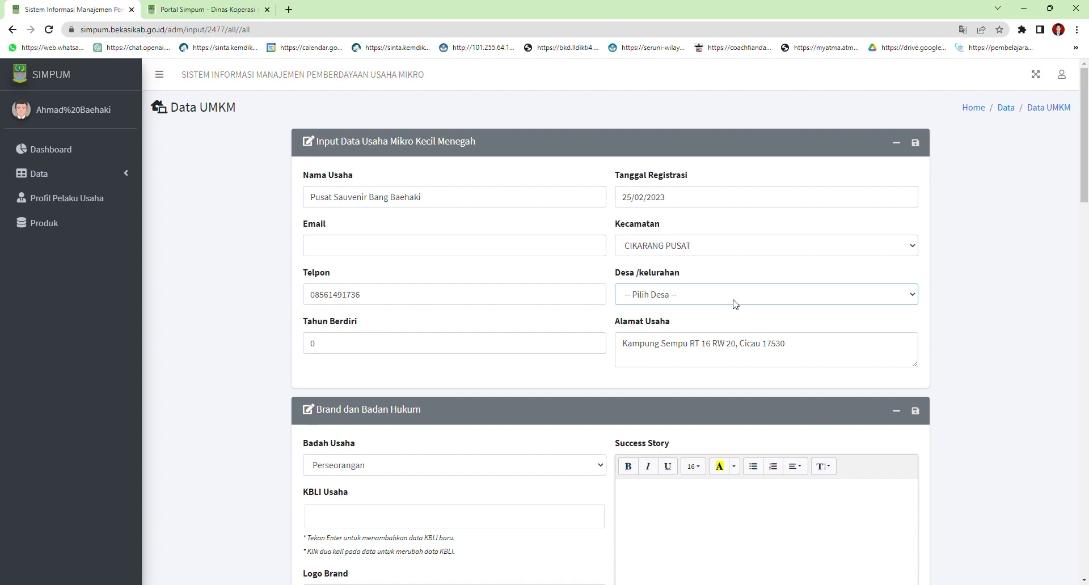
scroll(357, 335, down, 2)
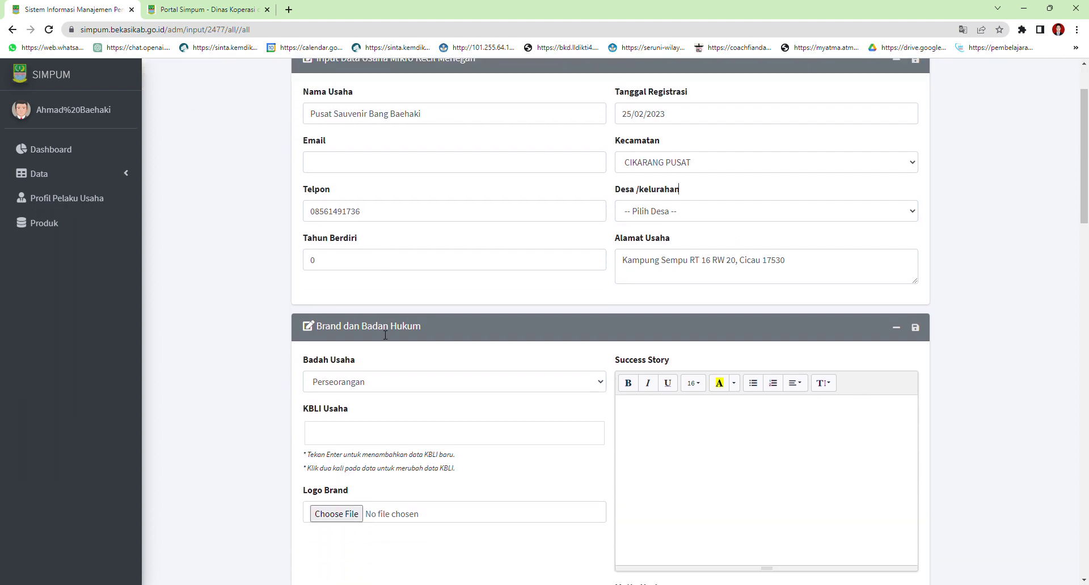
scroll(385, 334, down, 1)
scroll(415, 327, down, 1)
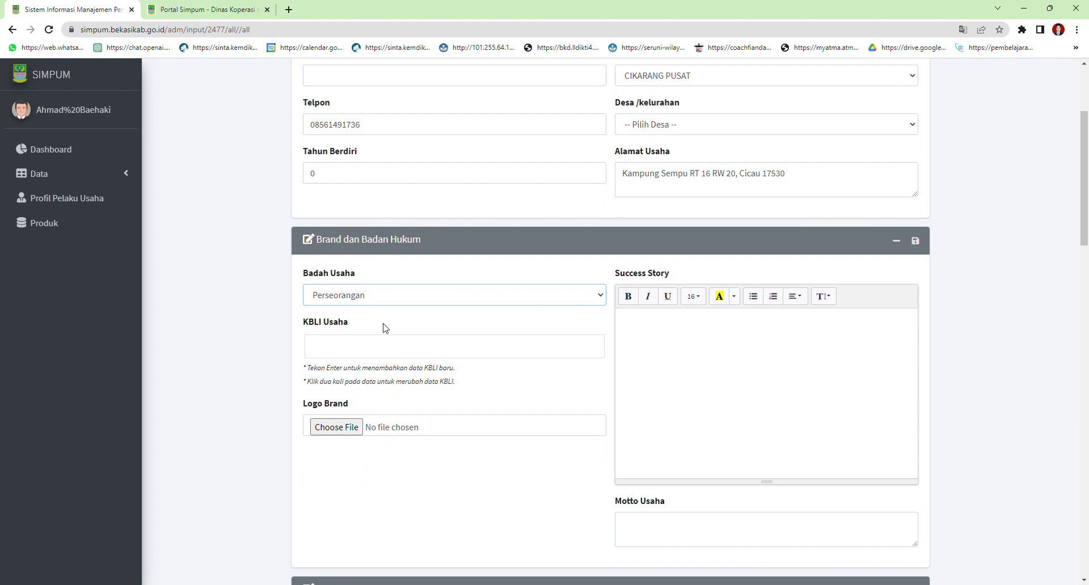
click(564, 278)
click(333, 350)
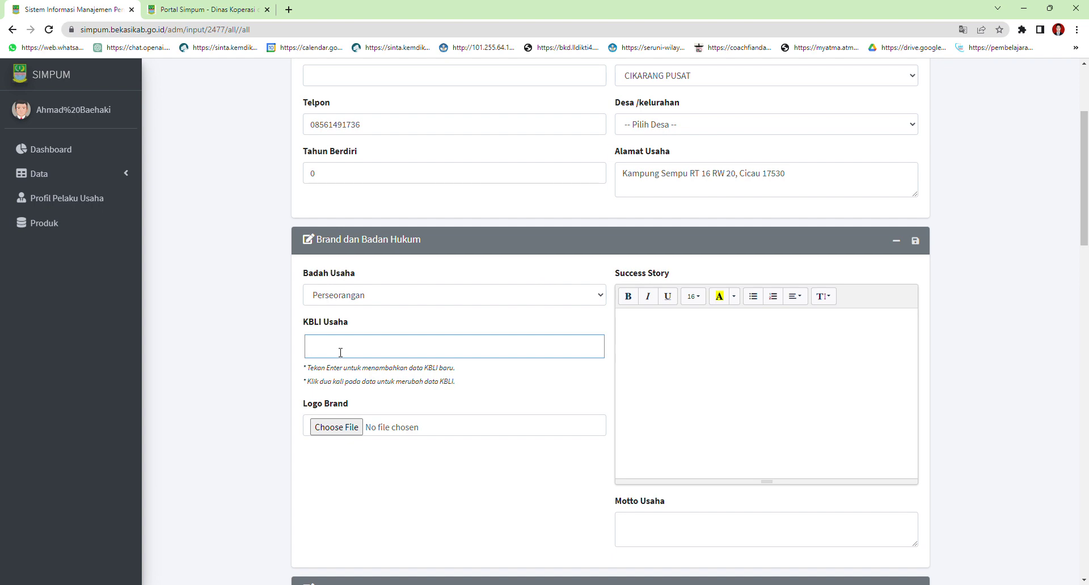
click(658, 584)
Visit the Karyawan Tetap count and the NIB permit validity date and number fields
scroll(656, 331, down, 6)
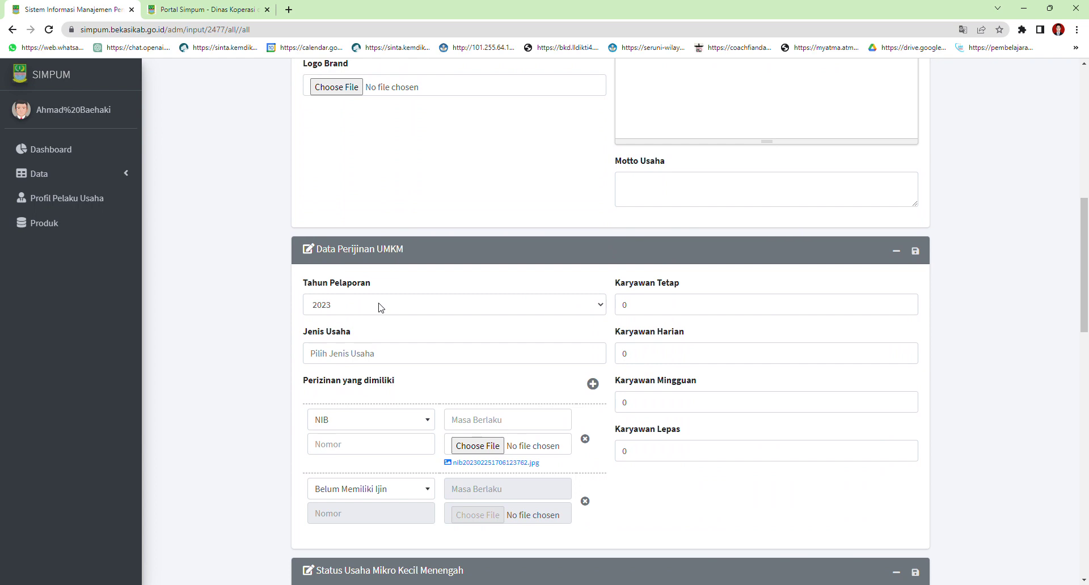
click(664, 309)
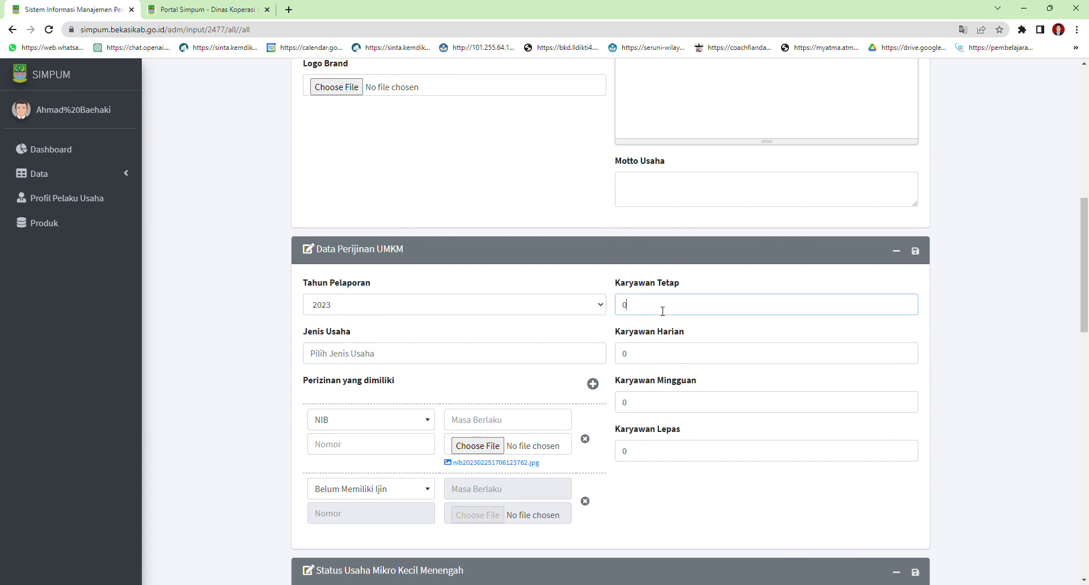
scroll(481, 326, up, 3)
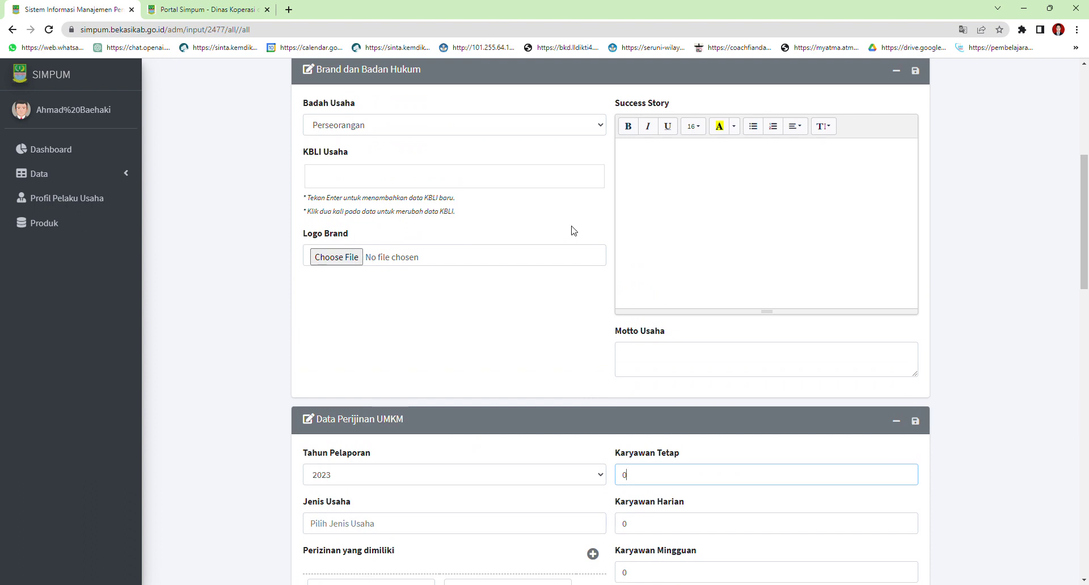
scroll(584, 235, down, 2)
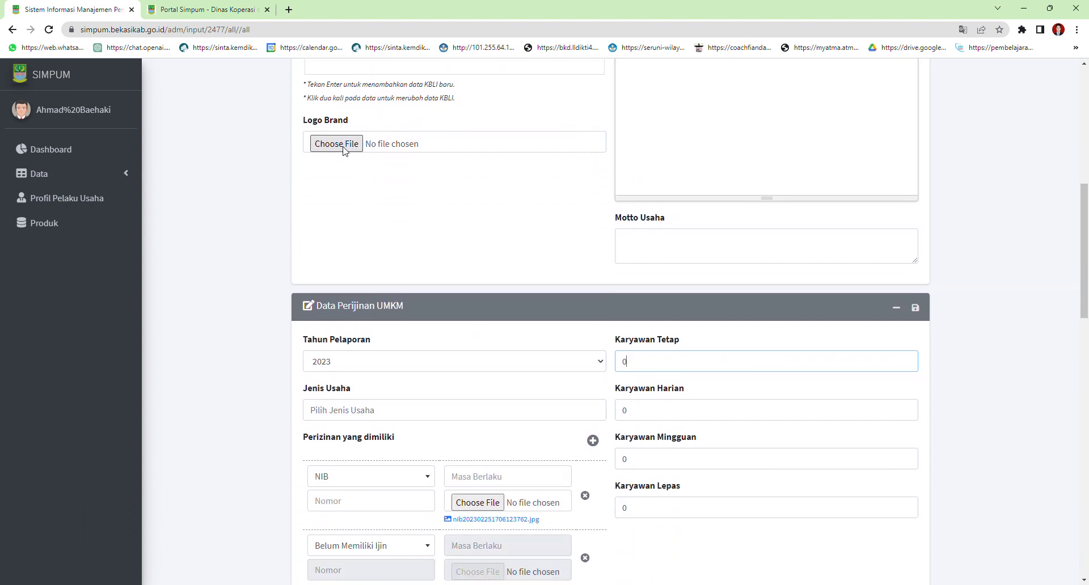
scroll(510, 272, down, 2)
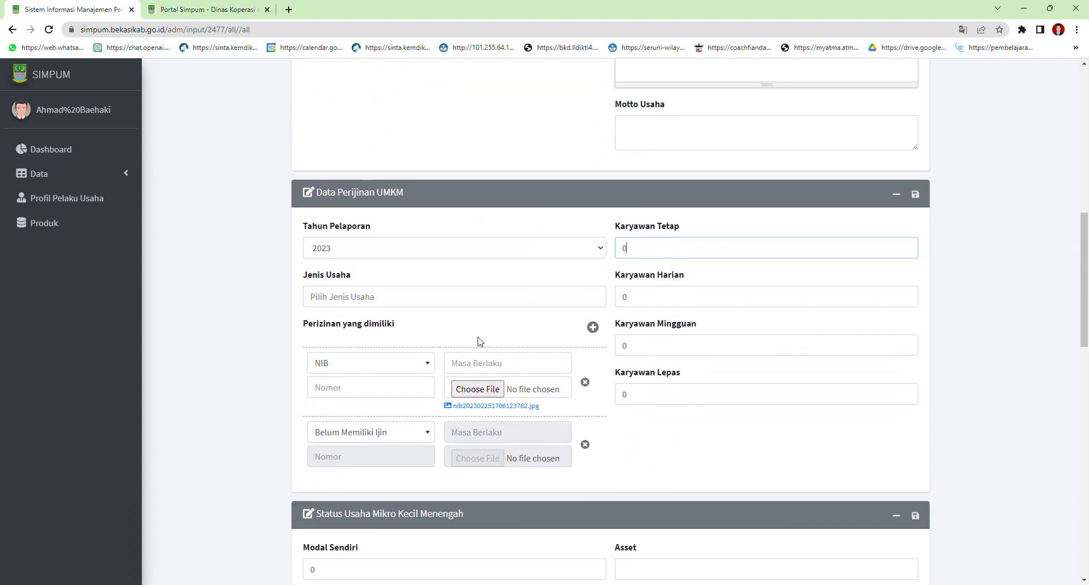
scroll(478, 341, down, 1)
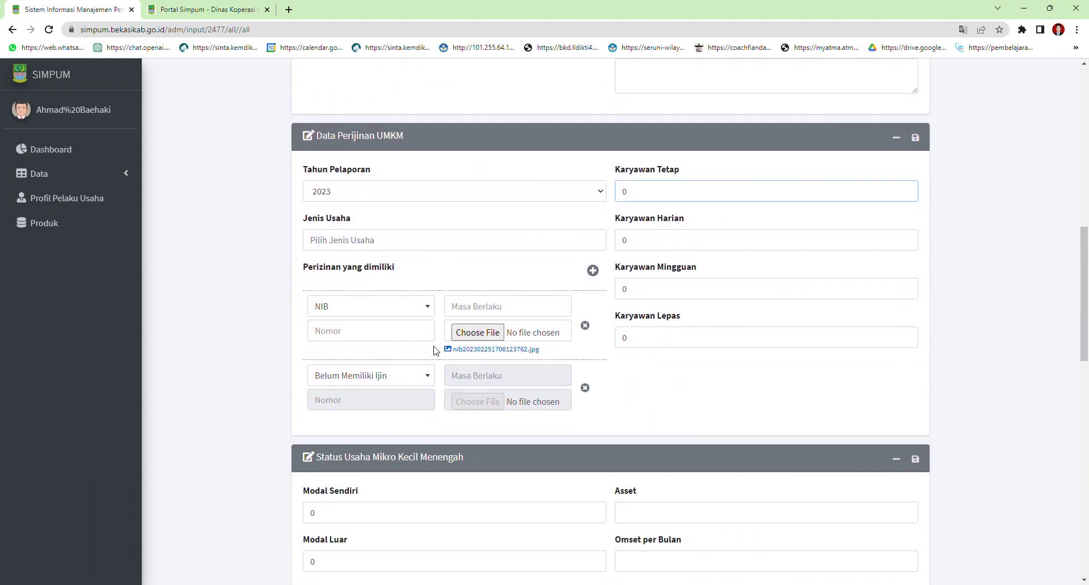
click(500, 312)
click(363, 330)
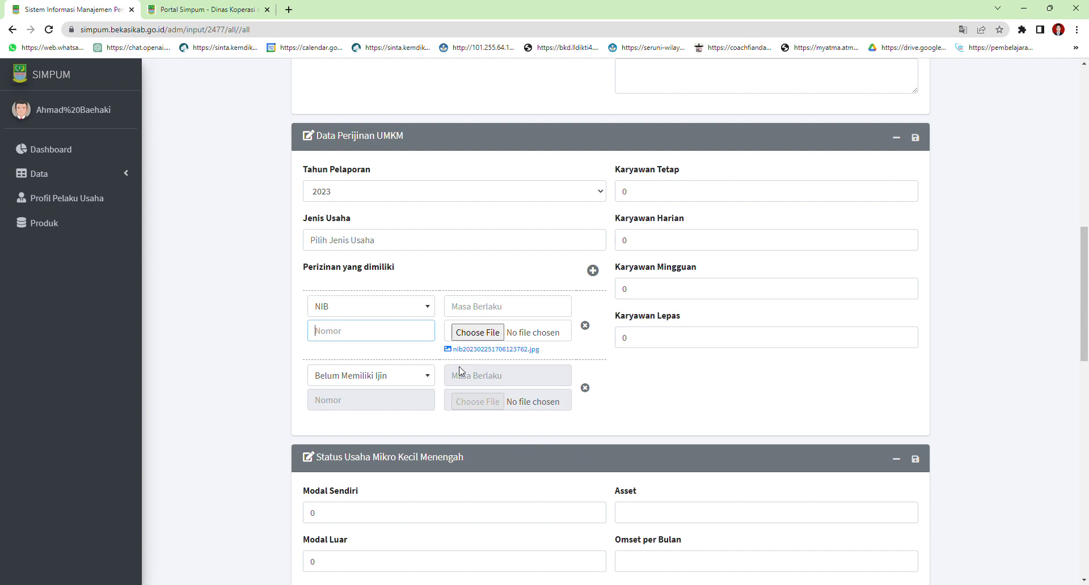
Leave Modal Luar and Modal Pihak Ketiga at 0 and scroll toward Produksi dan Pemasaran
scroll(420, 375, down, 3)
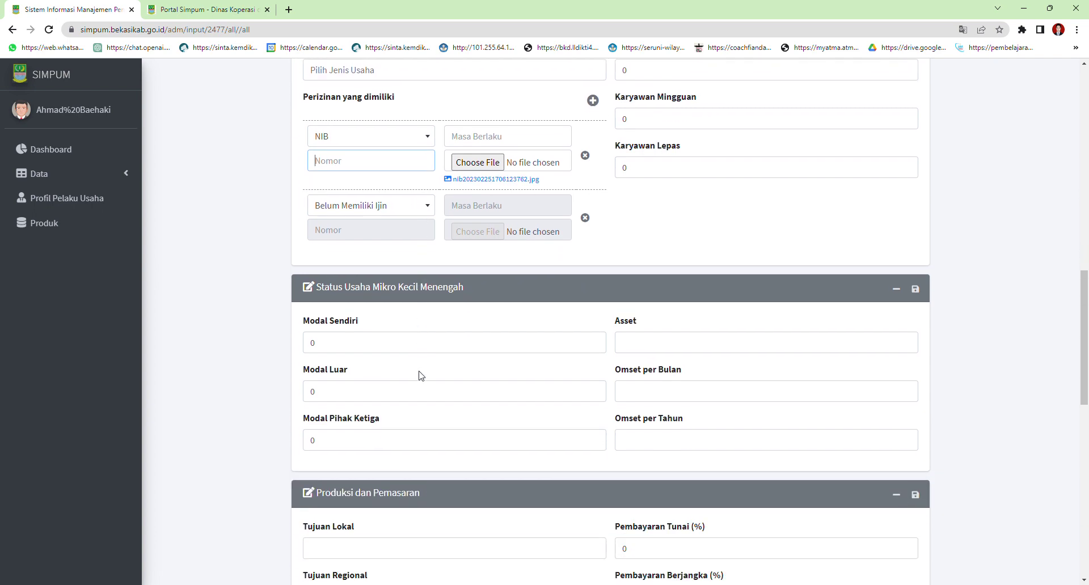
scroll(667, 348, down, 2)
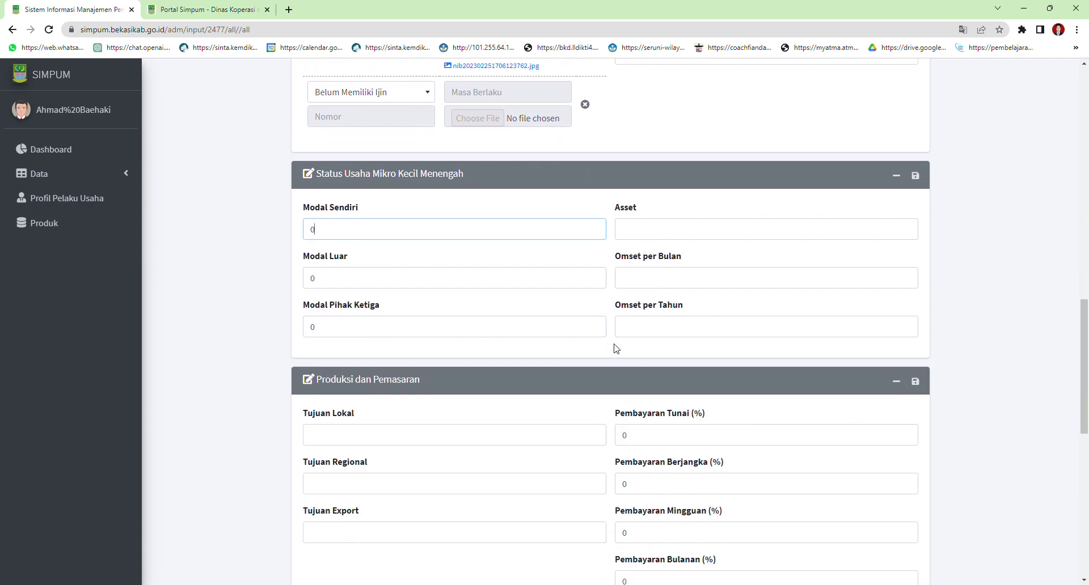
click(359, 281)
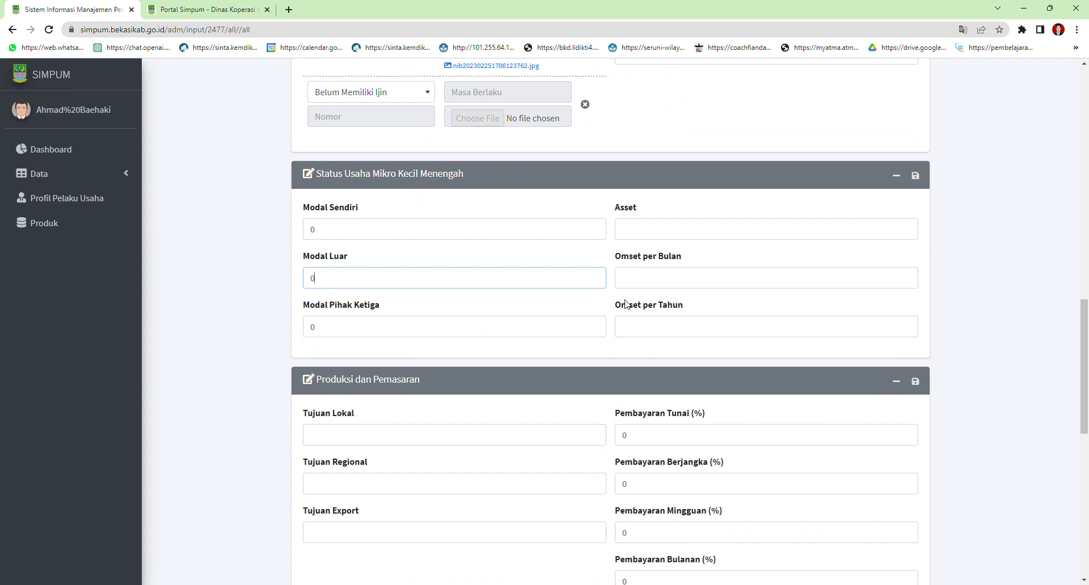
click(353, 328)
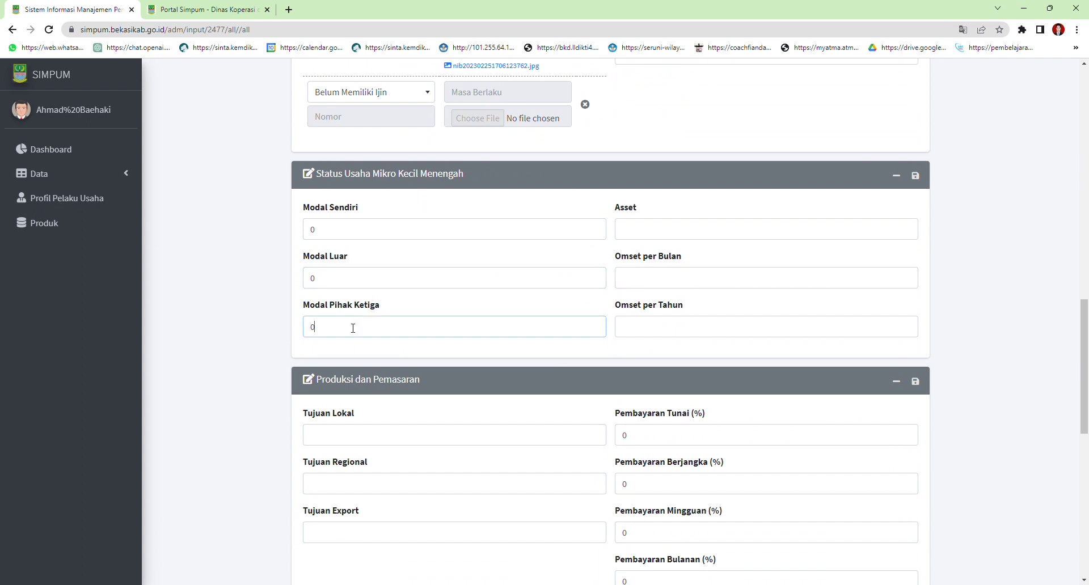
scroll(574, 324, down, 4)
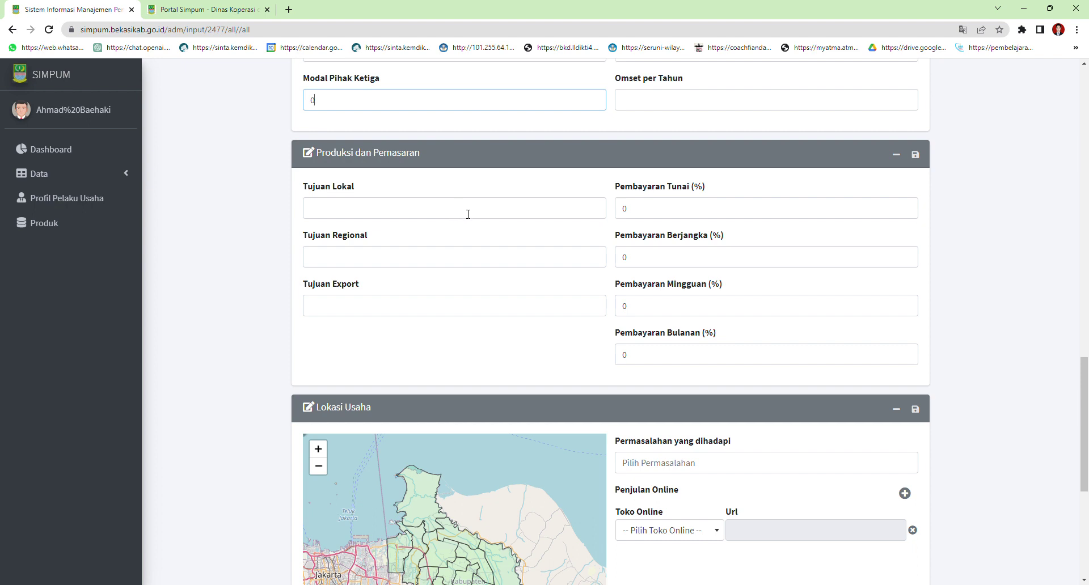
scroll(544, 235, down, 3)
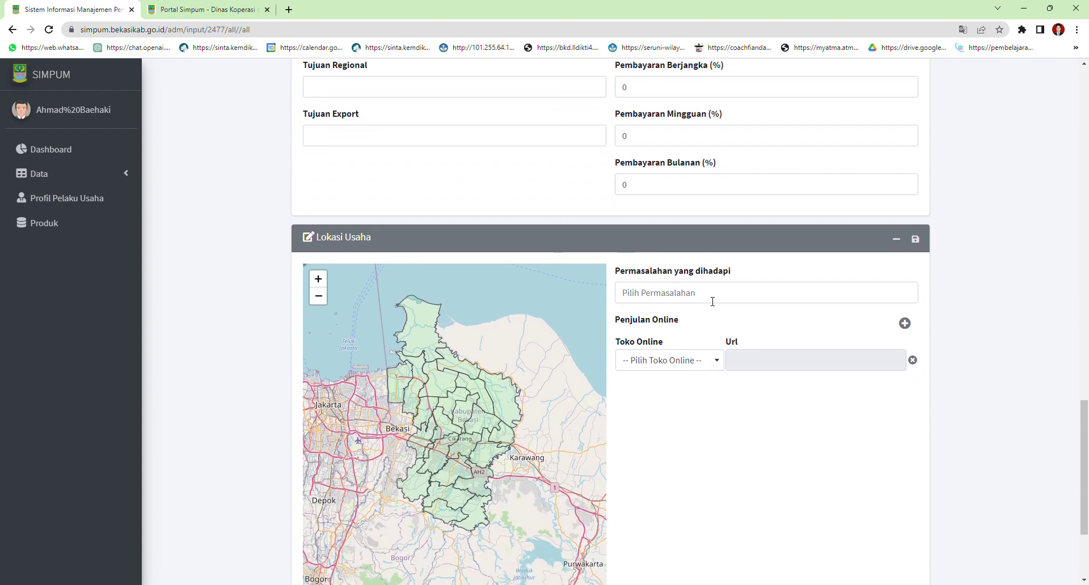
click(712, 300)
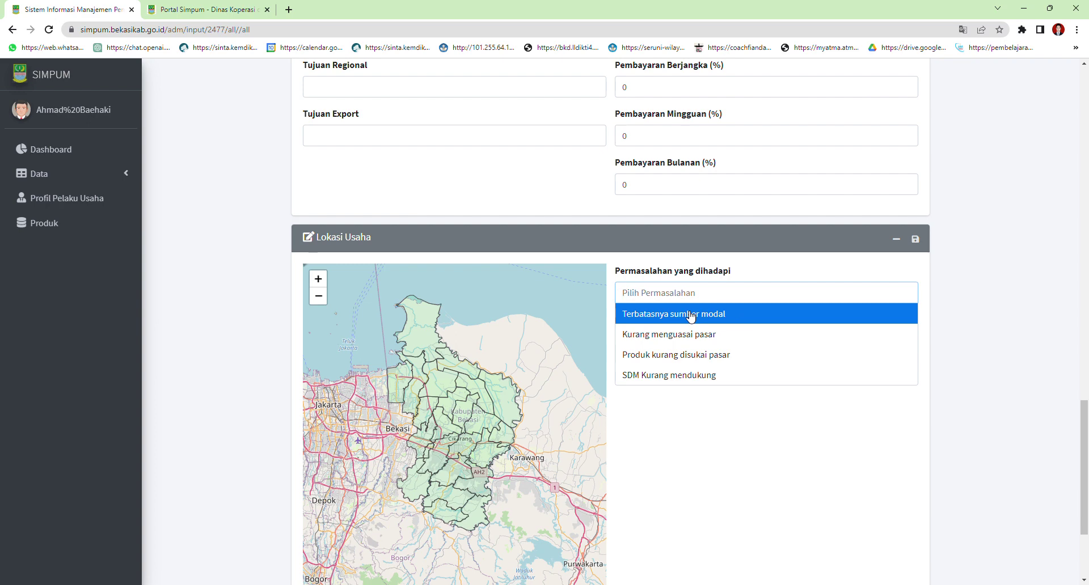
click(669, 232)
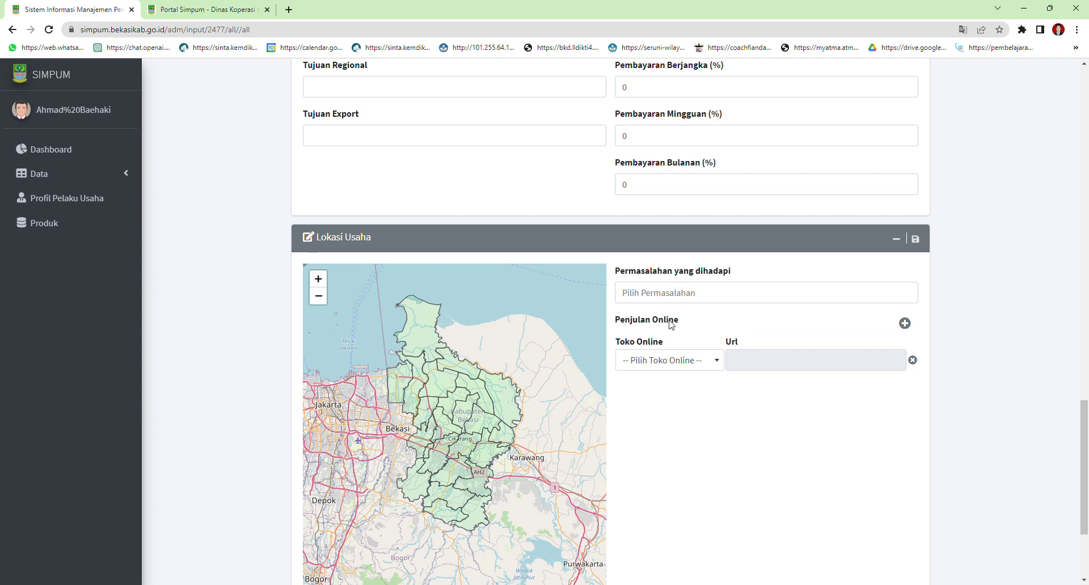
click(698, 367)
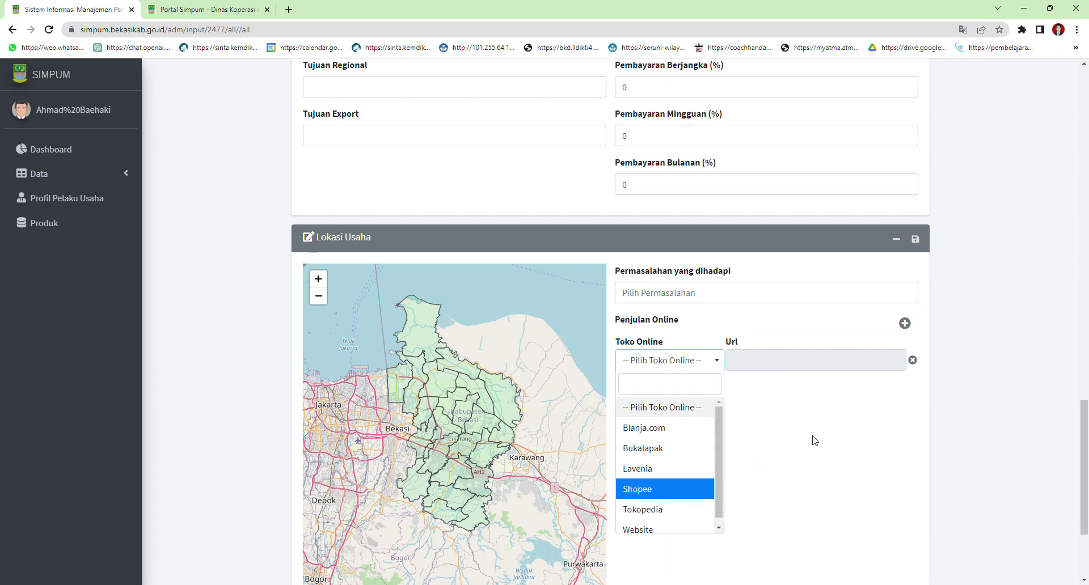
click(861, 403)
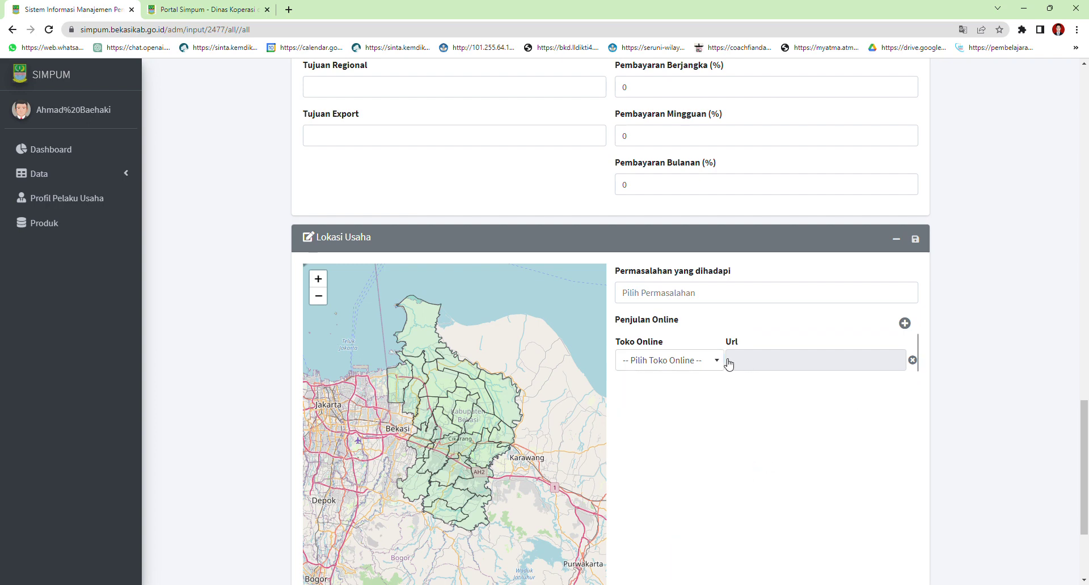
Attempt to save the business form, then set the missing village to CICAU
scroll(728, 364, down, 2)
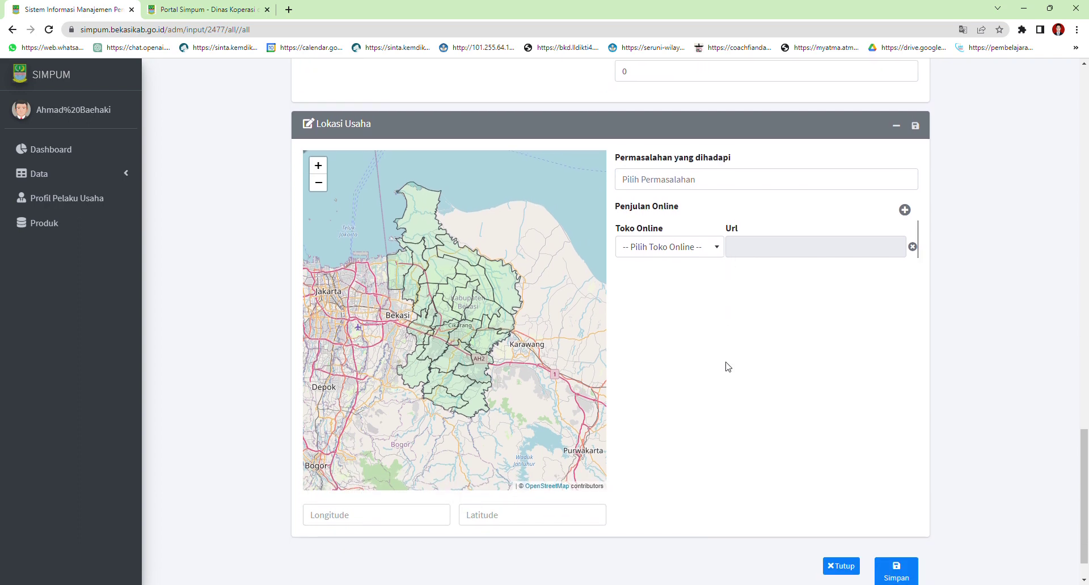
scroll(727, 367, down, 1)
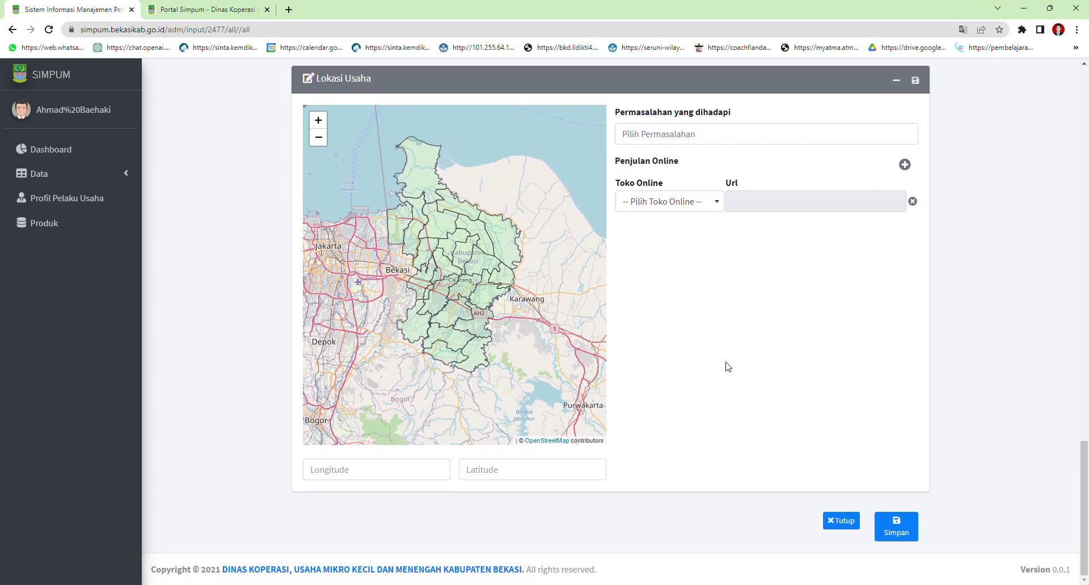
click(901, 522)
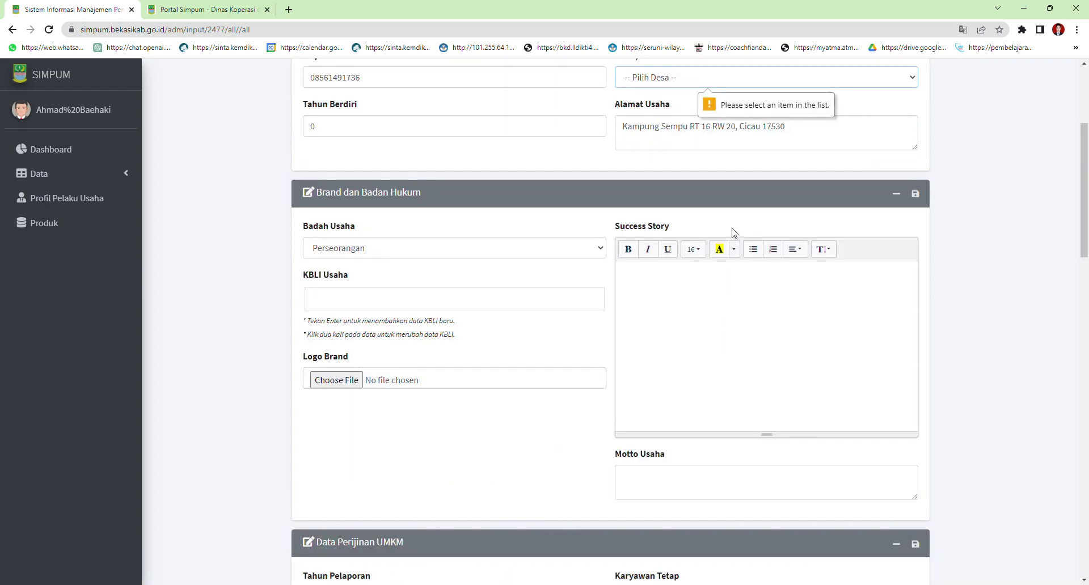
scroll(794, 369, up, 3)
key(c)
Save again and set the flagged Jenis Usaha to Craft
scroll(839, 306, down, 9)
scroll(854, 342, down, 15)
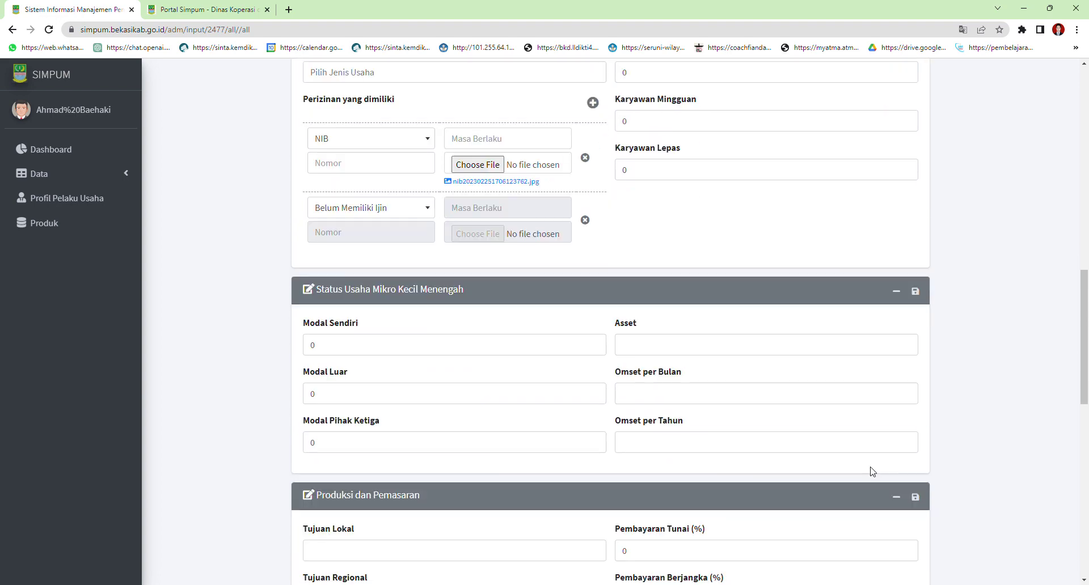
scroll(875, 483, down, 1)
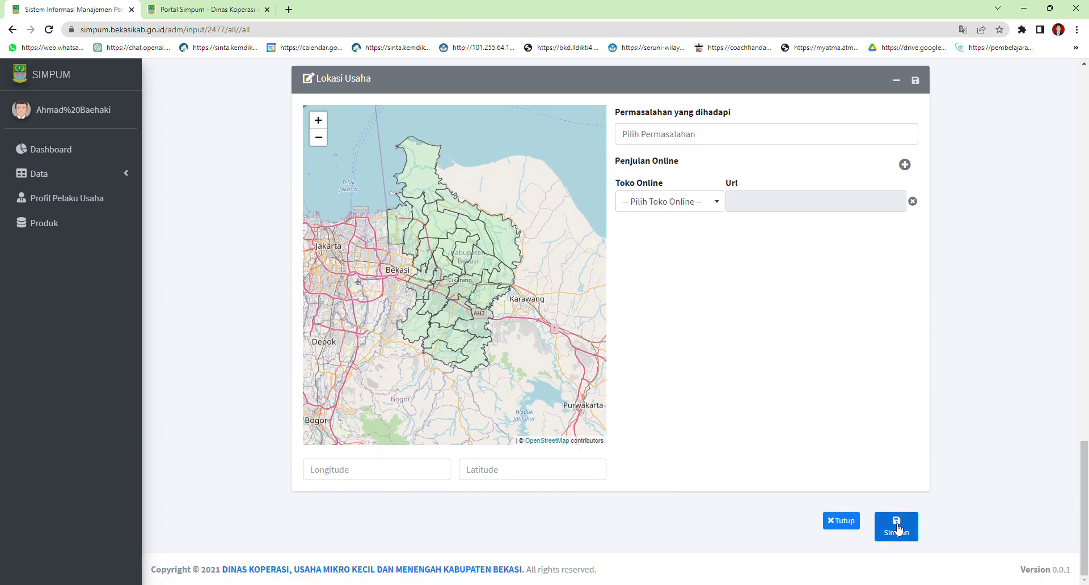
click(896, 526)
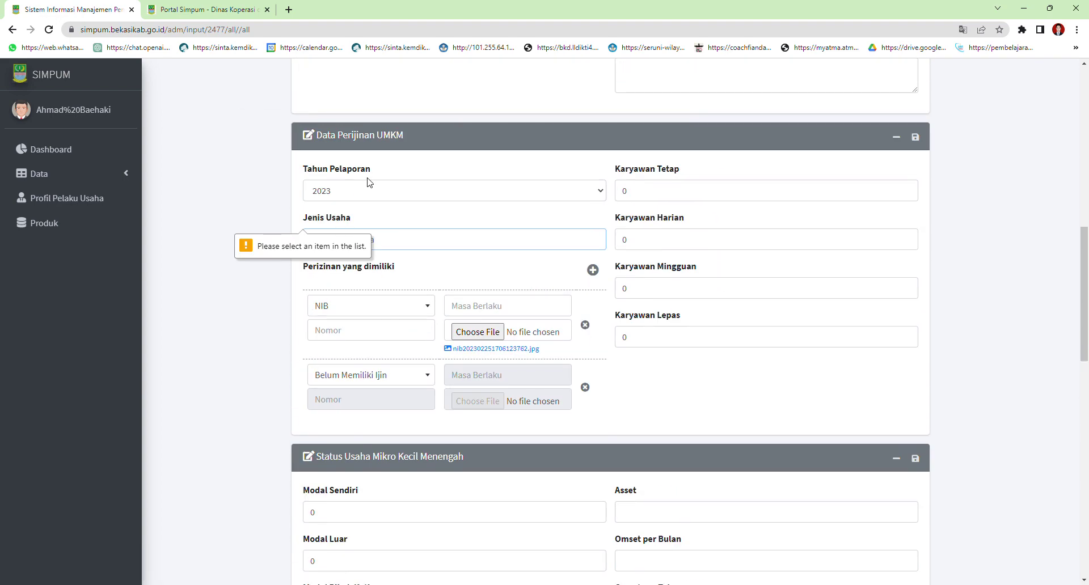
click(456, 234)
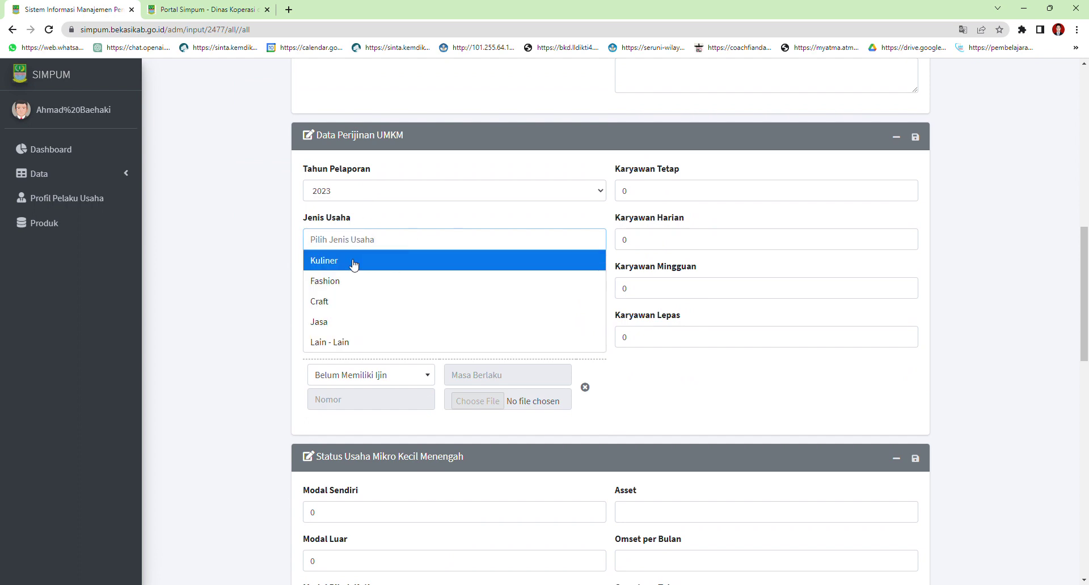
click(342, 301)
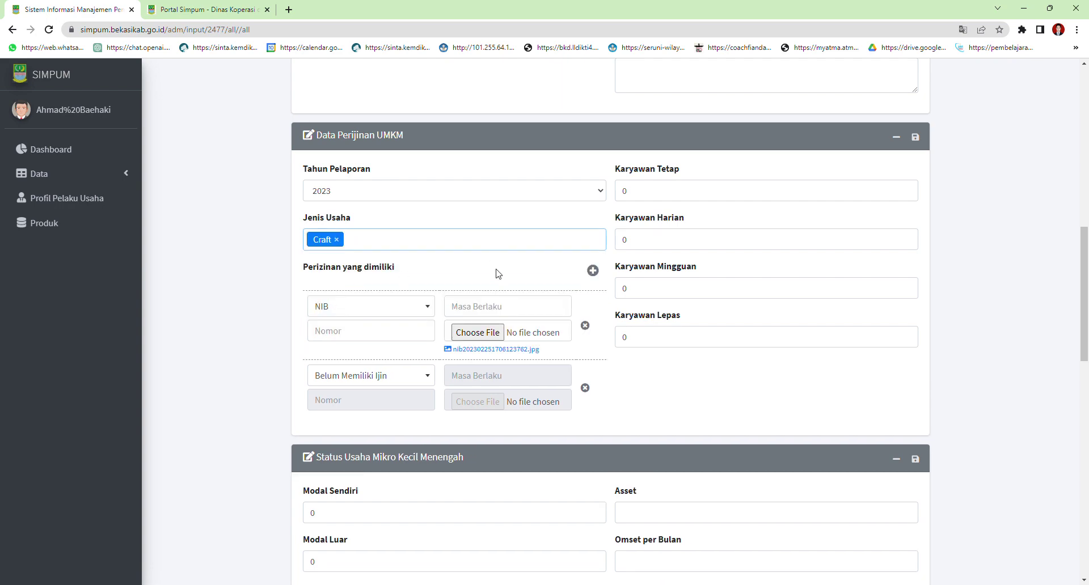
scroll(518, 281, down, 10)
scroll(522, 283, down, 6)
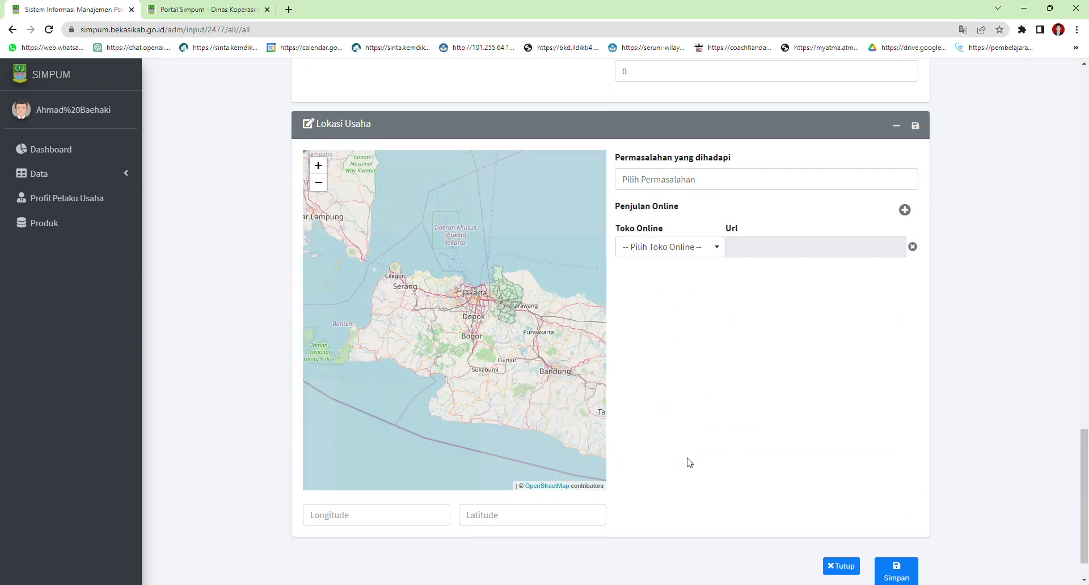
scroll(671, 443, up, 2)
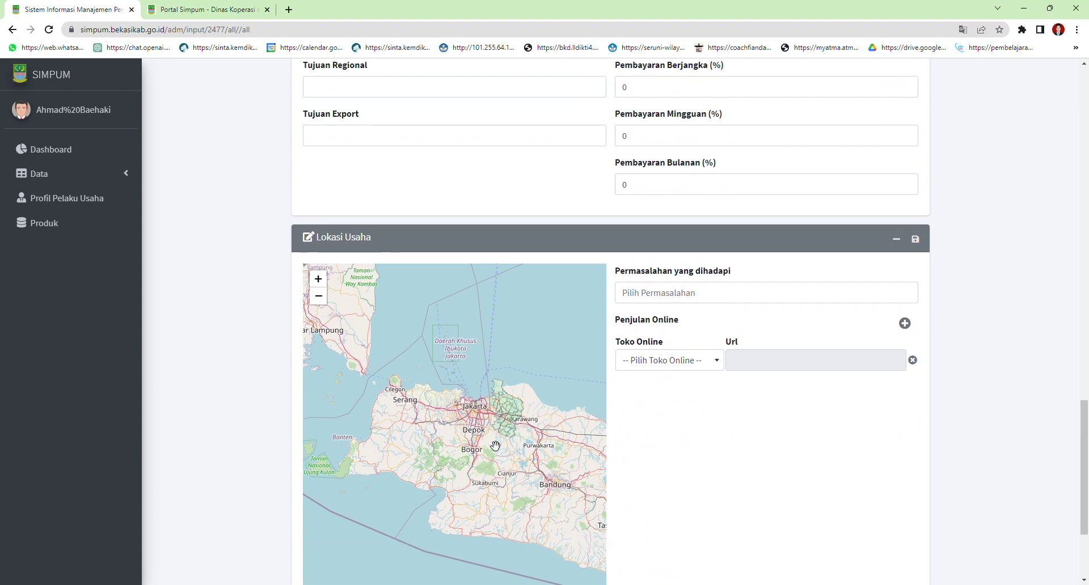
scroll(497, 440, up, 5)
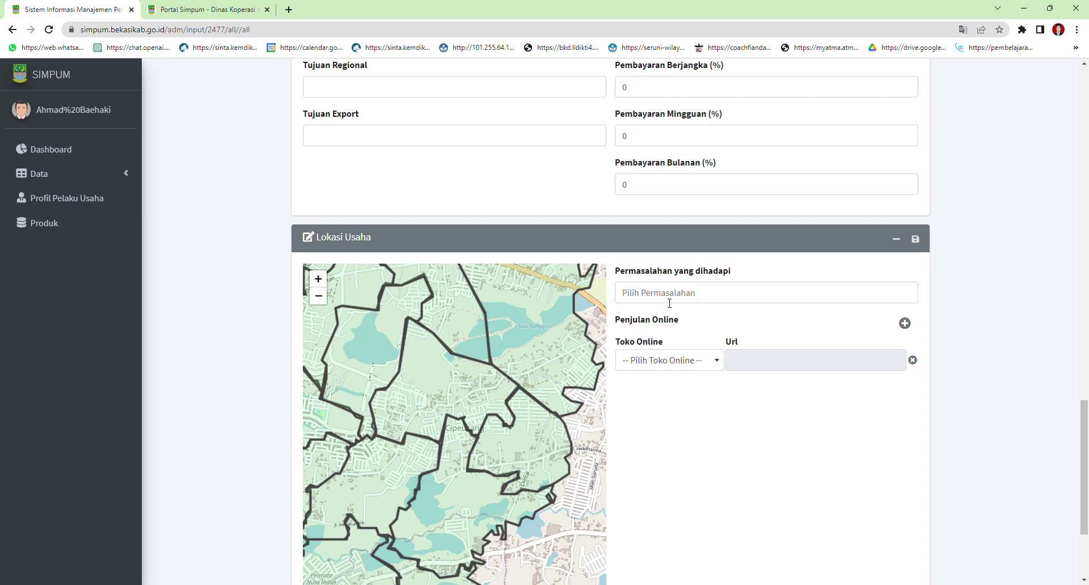
click(407, 366)
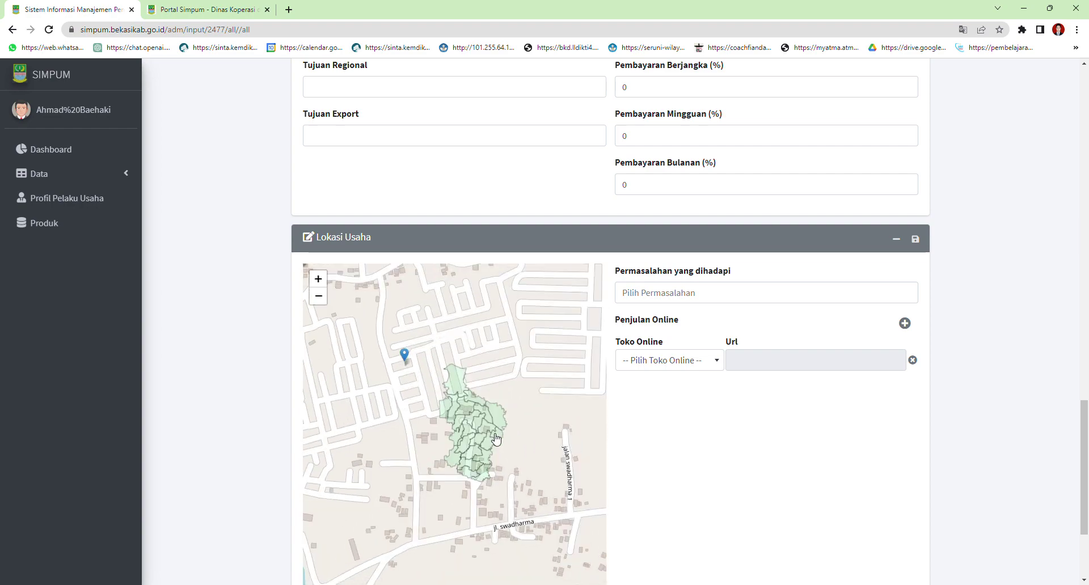
scroll(498, 439, down, 3)
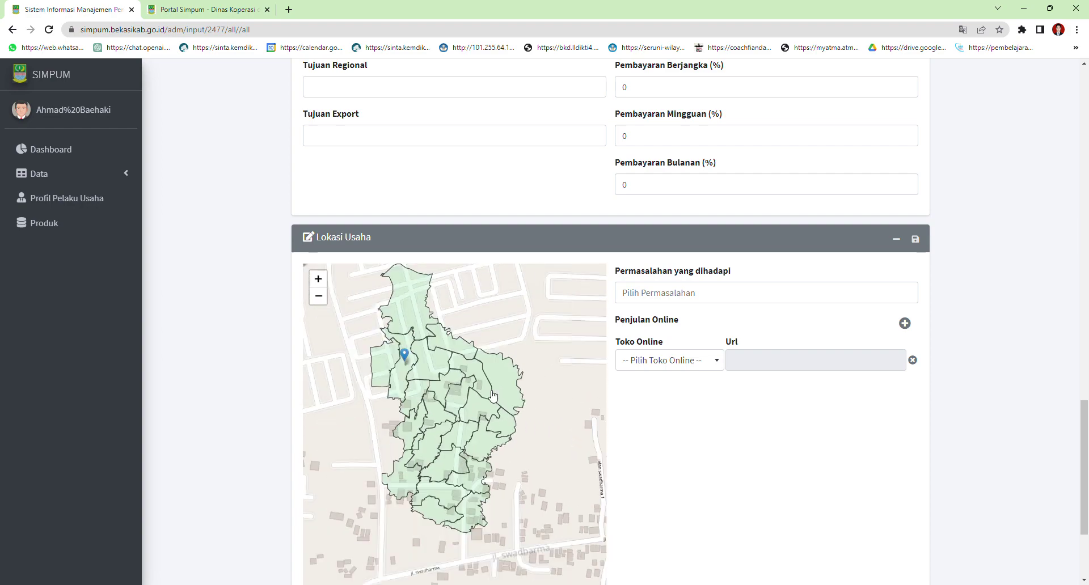
scroll(498, 472, up, 3)
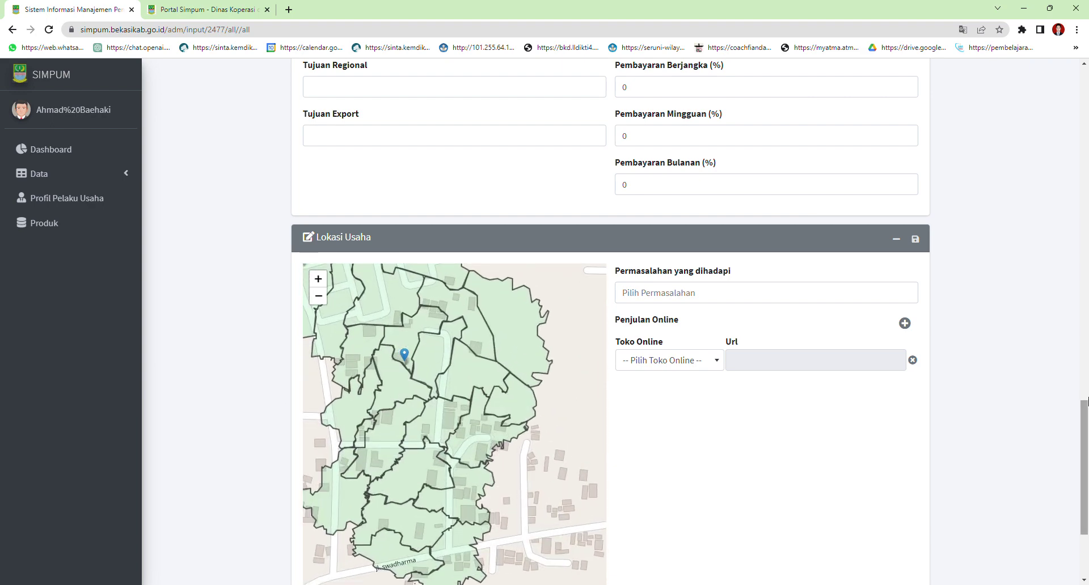
scroll(1084, 499, down, 3)
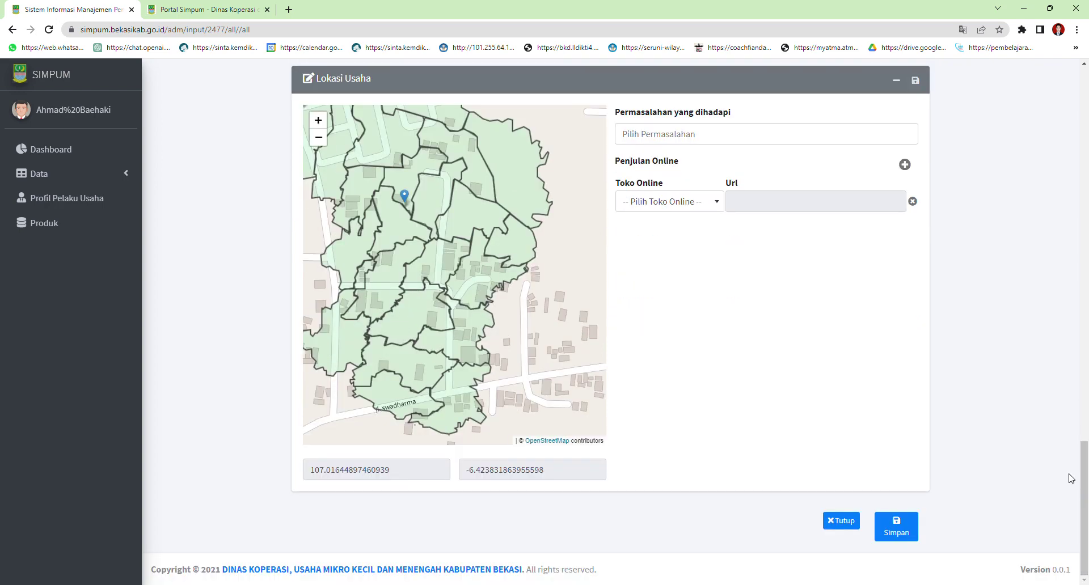
Select the longitude value, pan the map, and open the OpenStreetMap copyright page
click(346, 474)
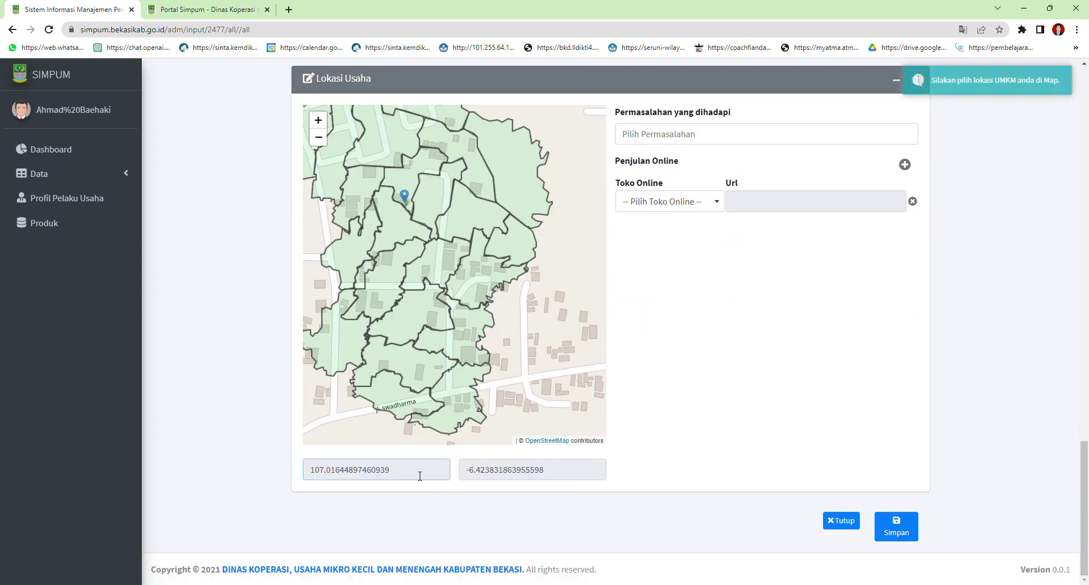
drag(419, 474, 304, 474)
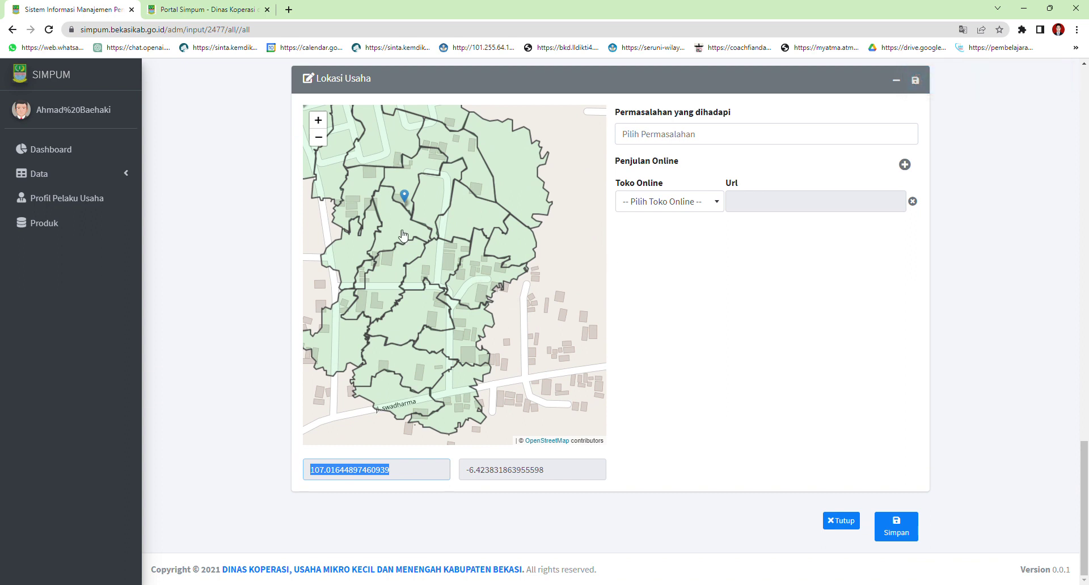
mouse_move(413, 203)
mouse_down()
mouse_move(434, 198)
mouse_move(448, 274)
mouse_up()
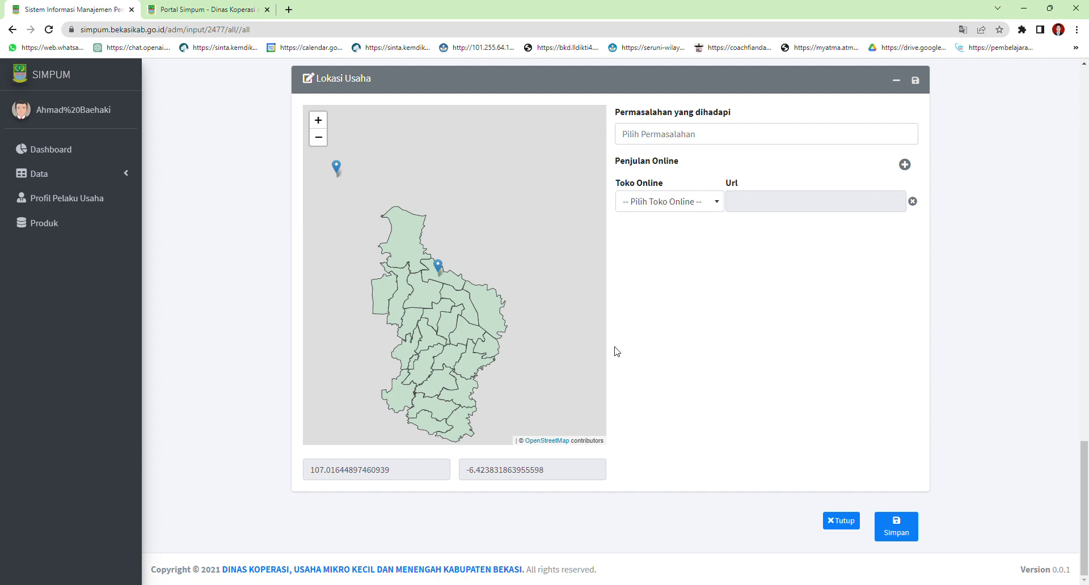
click(548, 441)
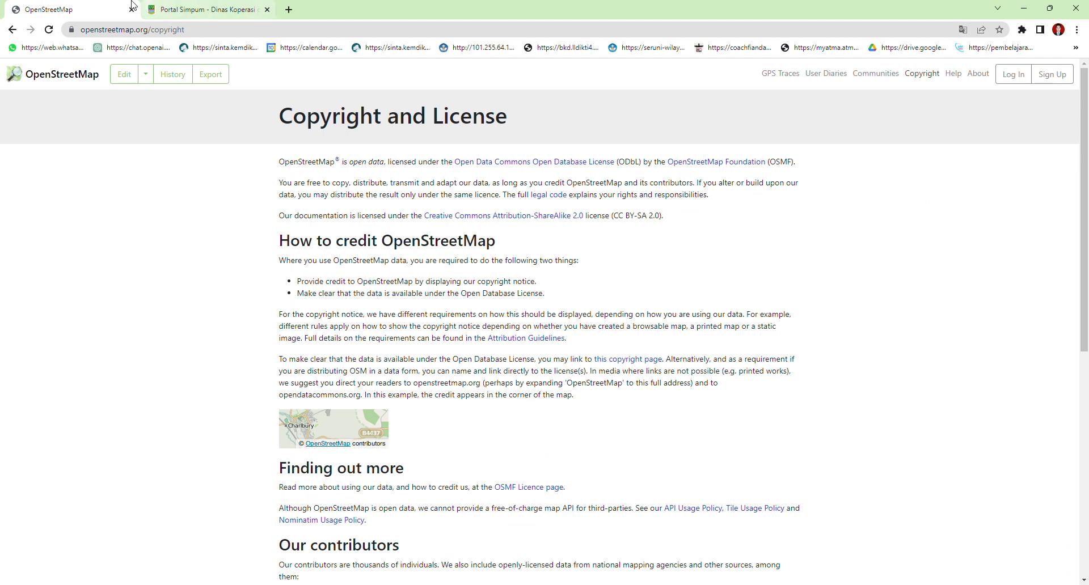
Go back from the OpenStreetMap copyright page to the SIMPUM business form
click(12, 29)
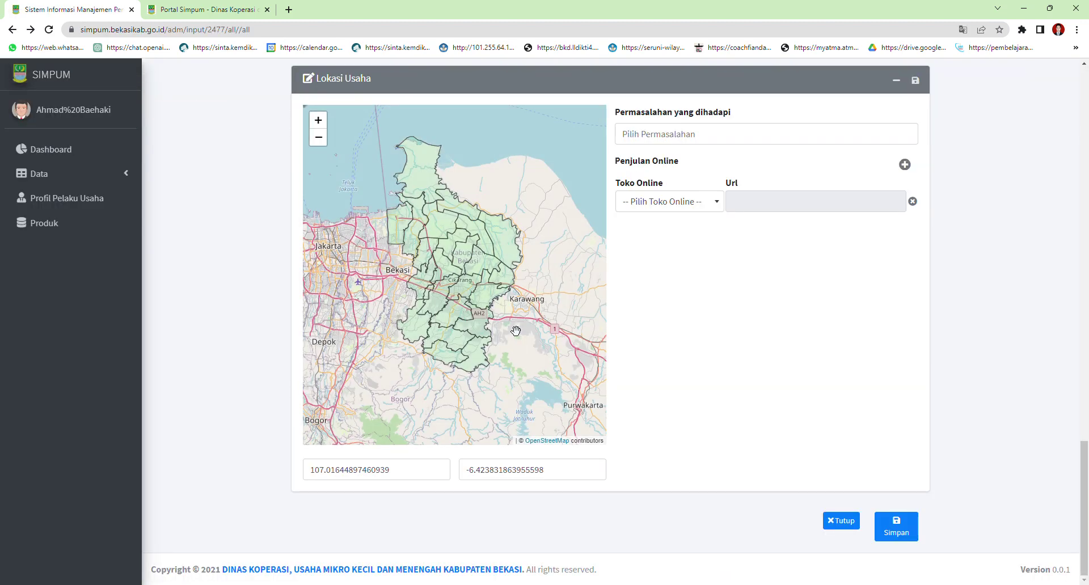
scroll(482, 296, up, 3)
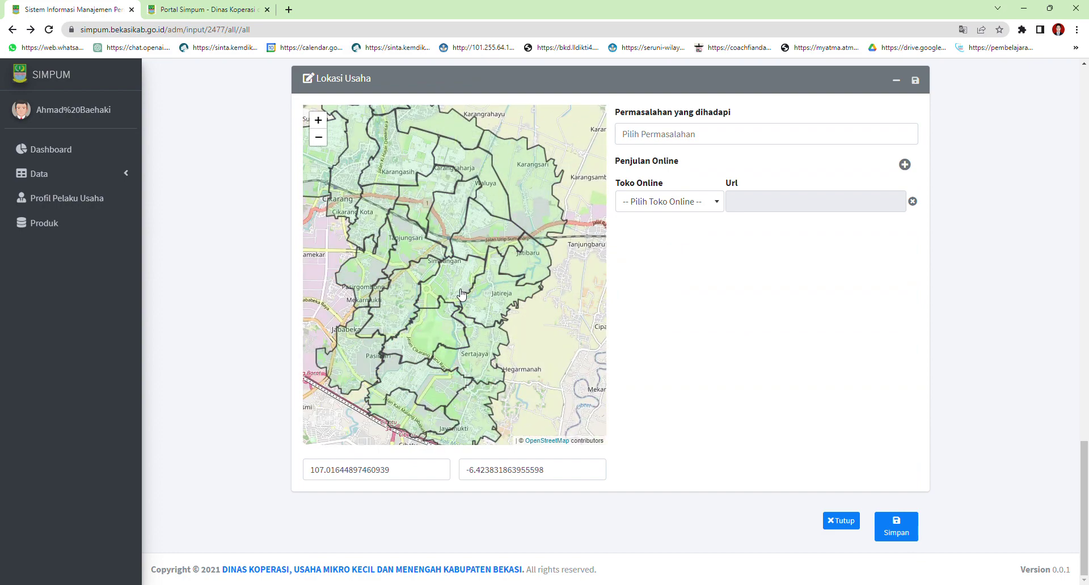
scroll(462, 293, up, 1)
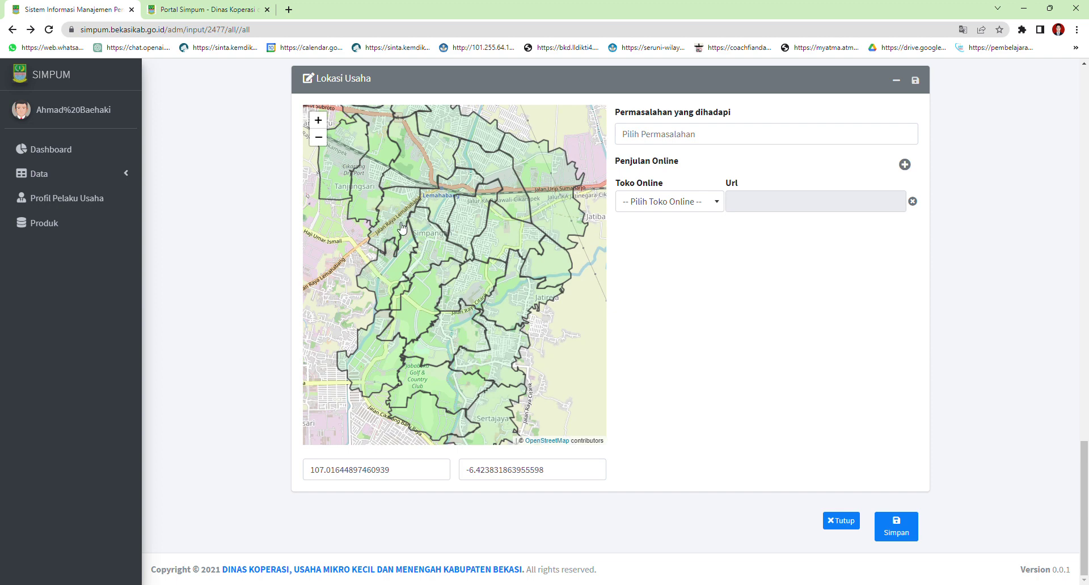
scroll(402, 228, up, 1)
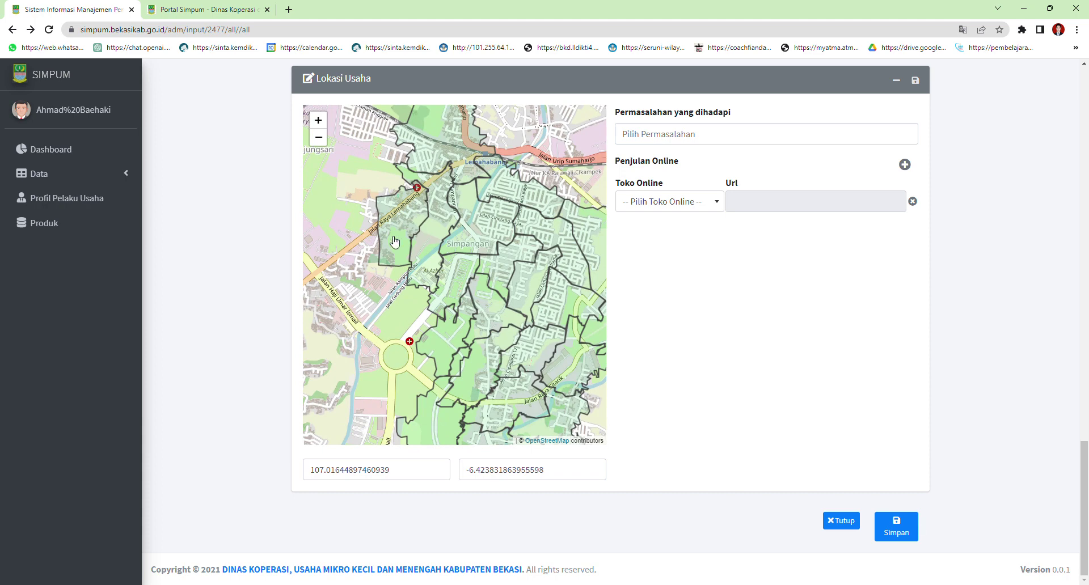
click(404, 225)
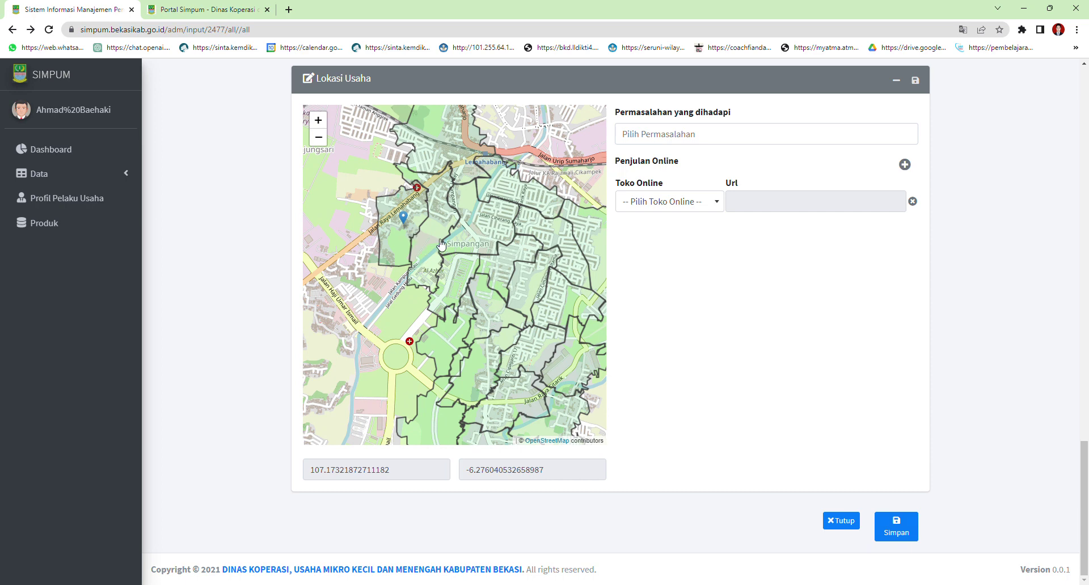
Attempt to save the business form, revealing the flagged NIB Nomor field
click(909, 532)
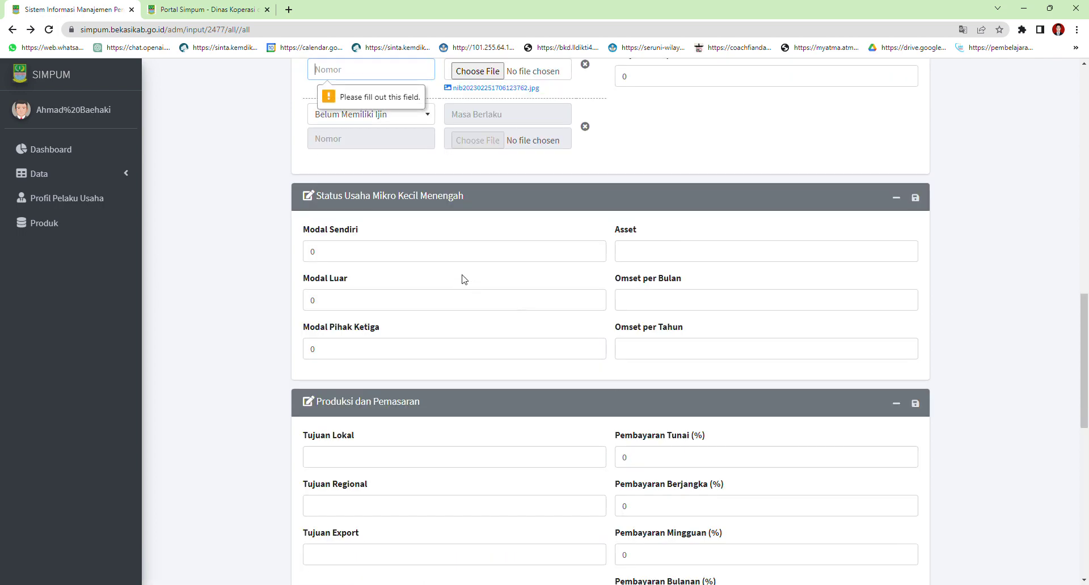
scroll(463, 278, up, 3)
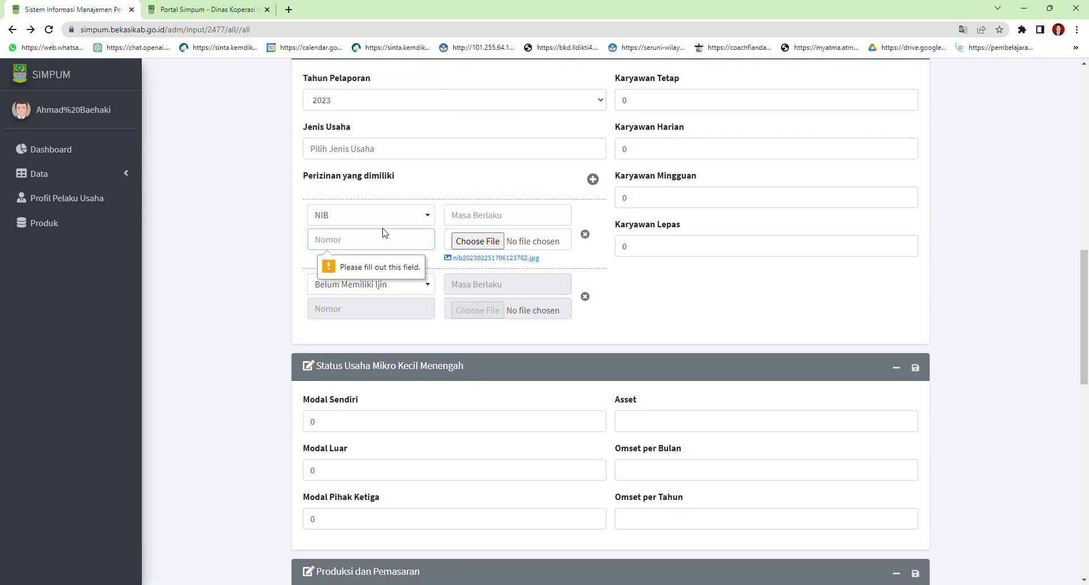
scroll(383, 233, down, 1)
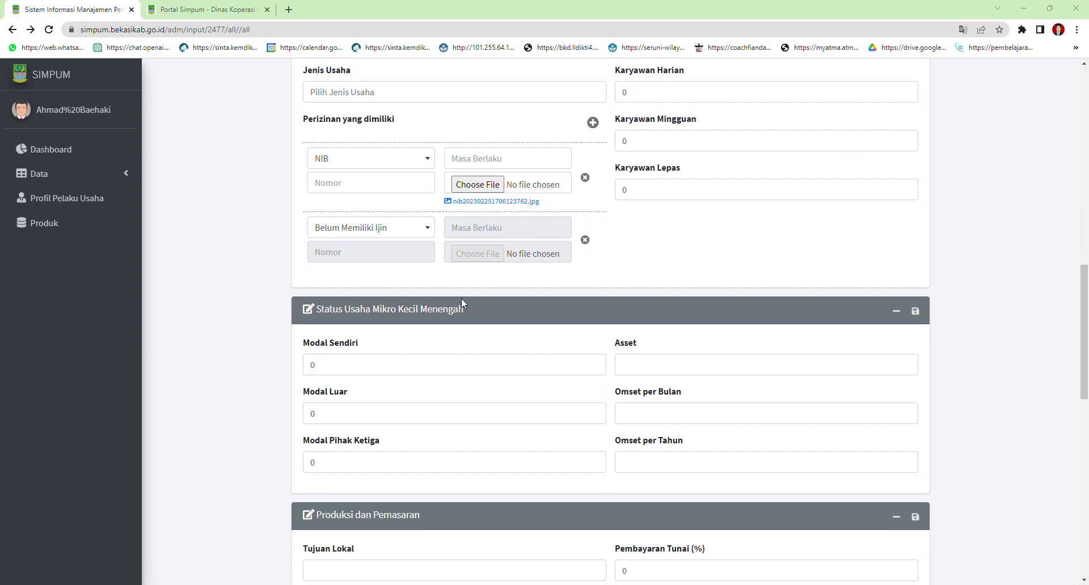
Enter the NIB permit number and attach the NIB permit image file
click(459, 584)
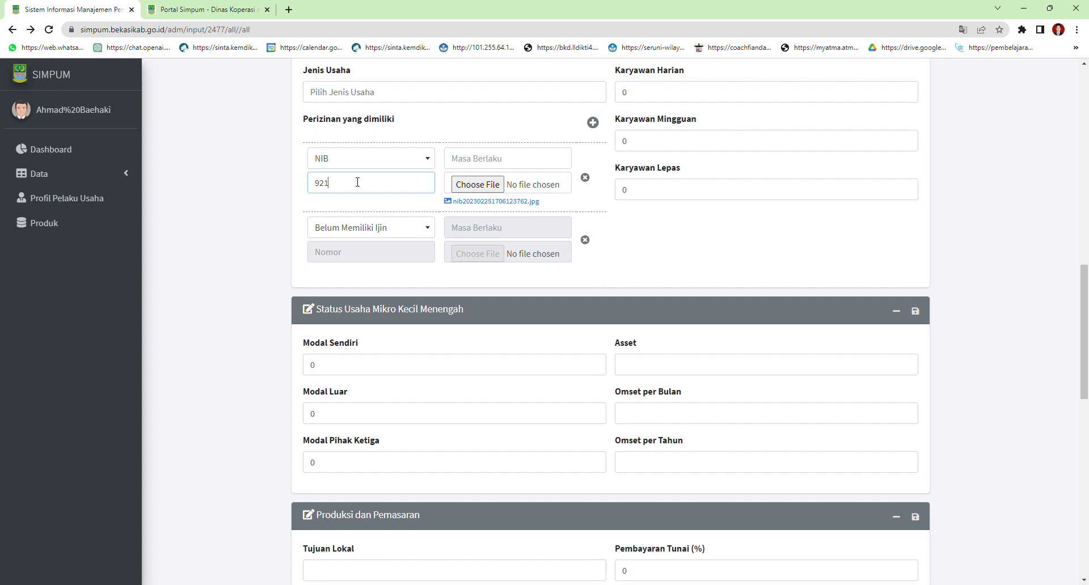
click(475, 185)
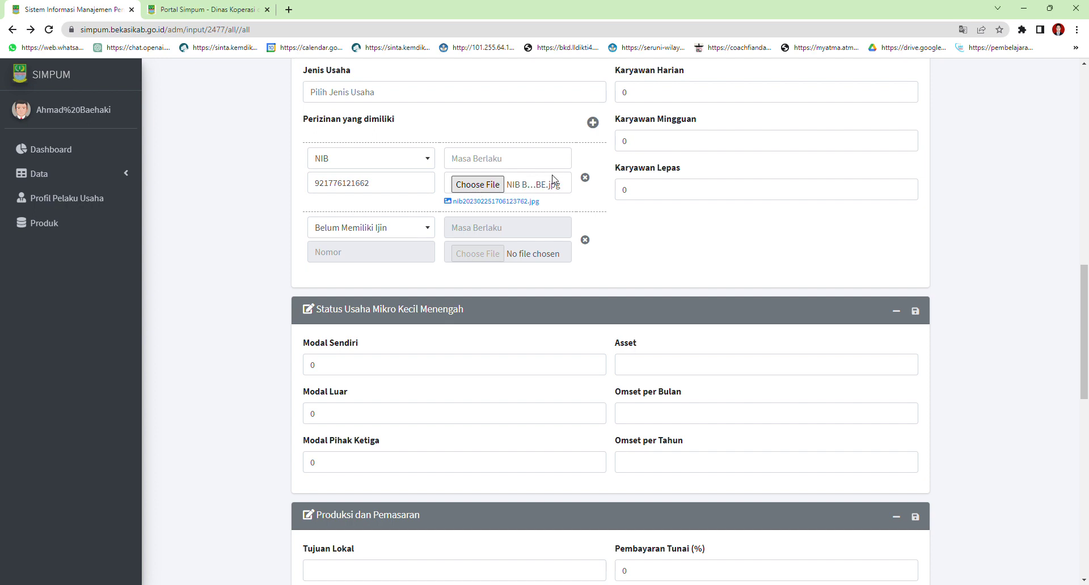
click(500, 159)
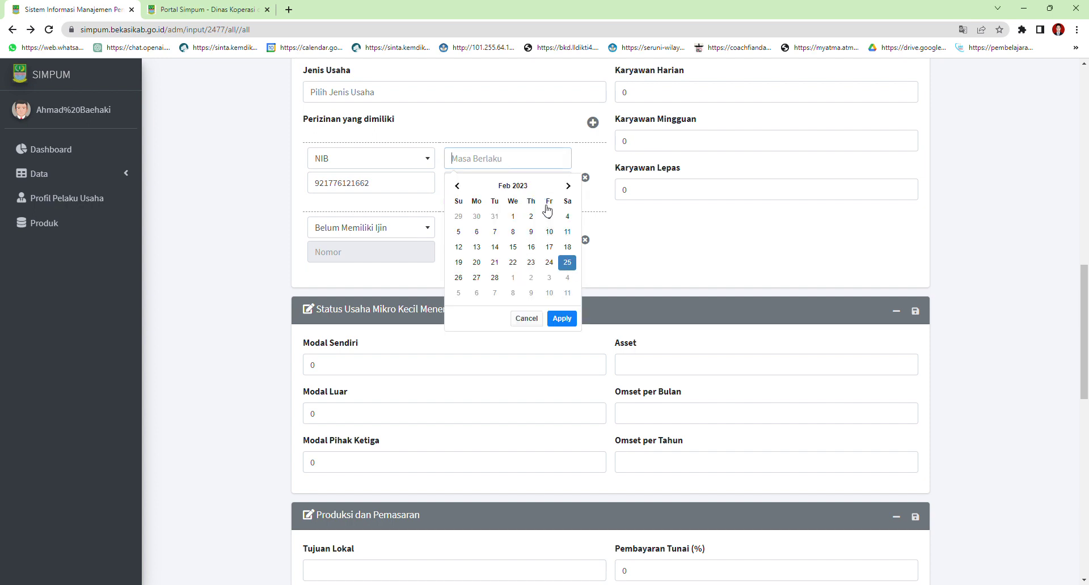
Set the NIB permit's Masa Berlaku to 25/03/2023
click(567, 186)
click(566, 263)
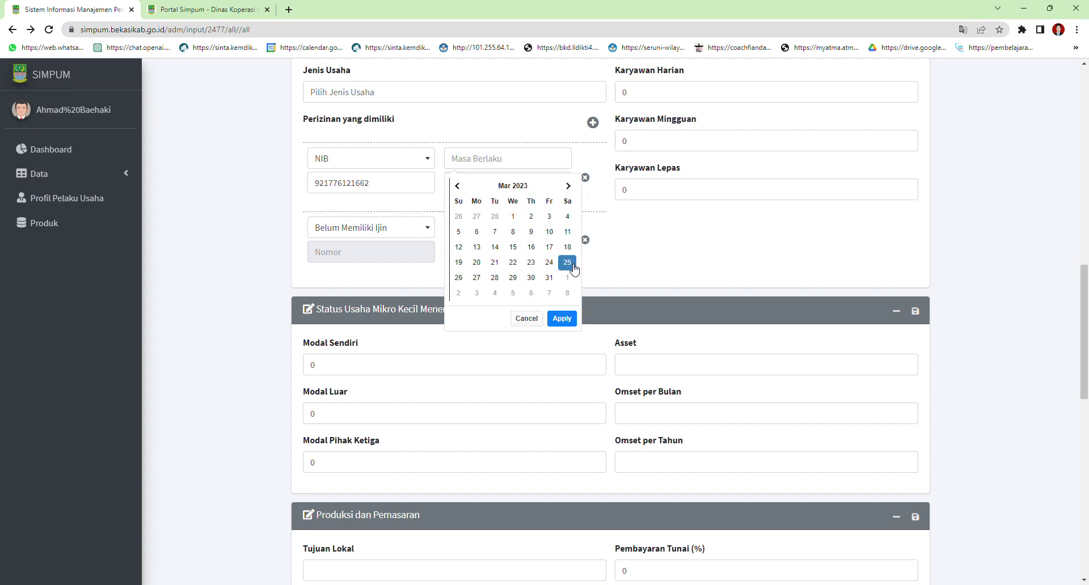
click(570, 322)
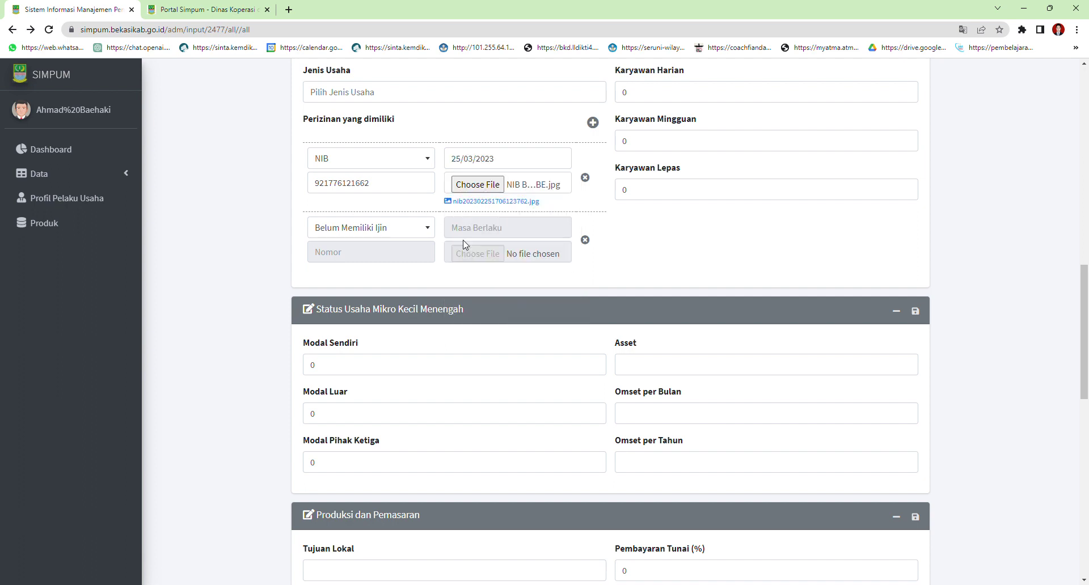
Set the second permit type to NPWP
click(379, 229)
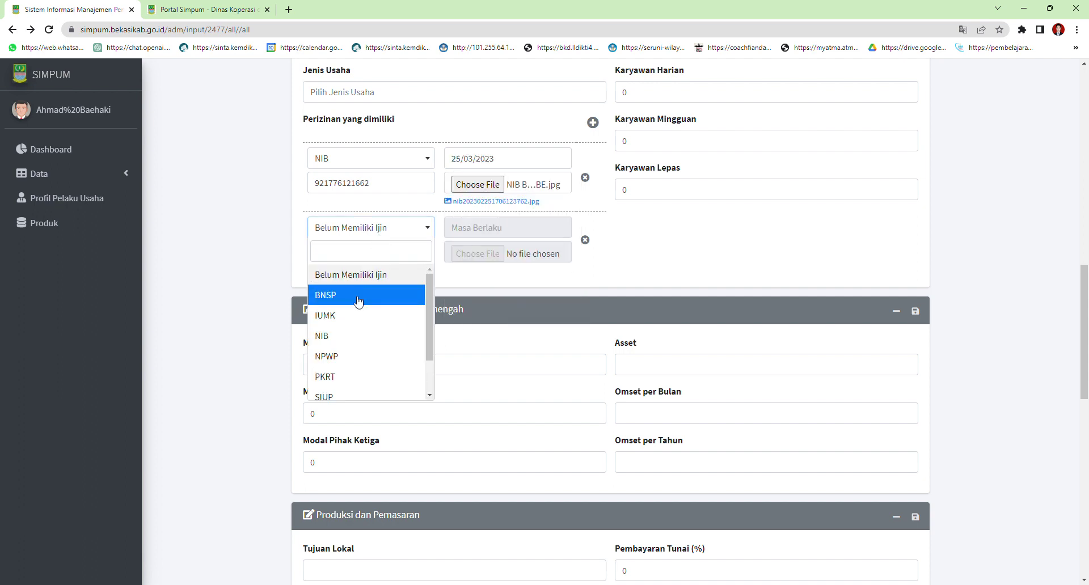
click(349, 343)
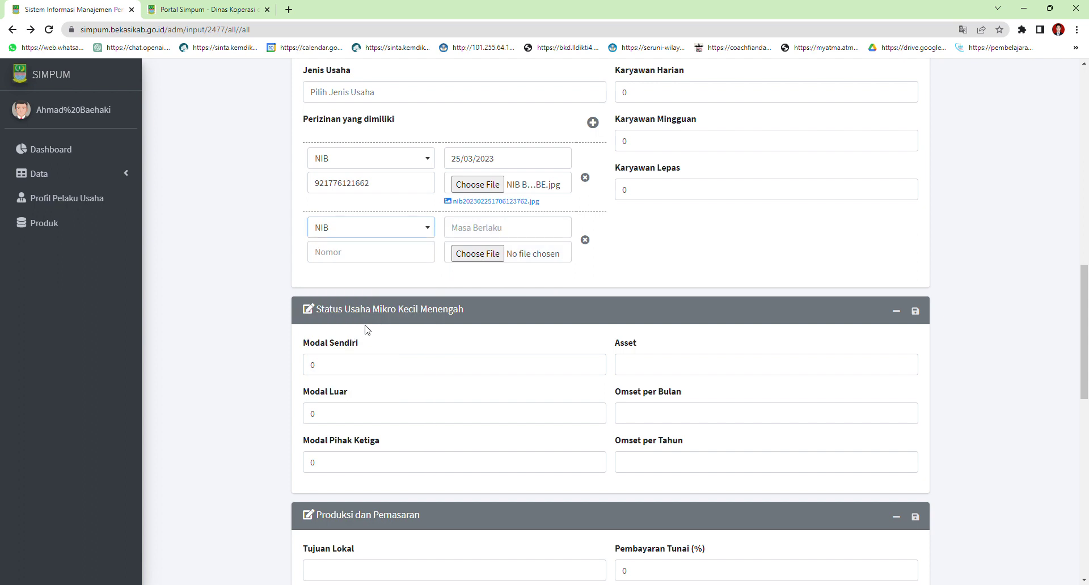
click(372, 227)
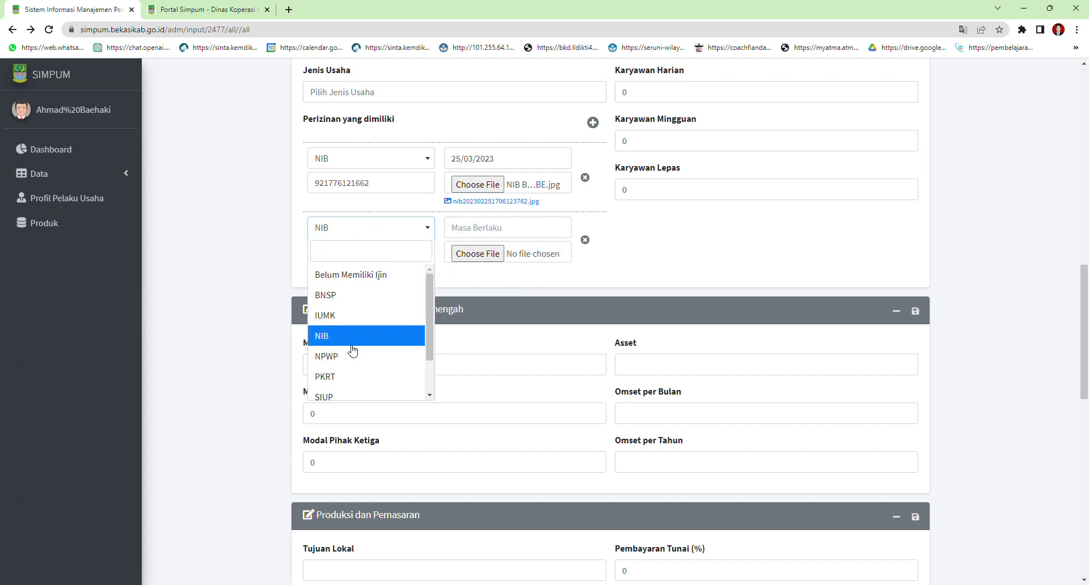
click(368, 276)
click(420, 227)
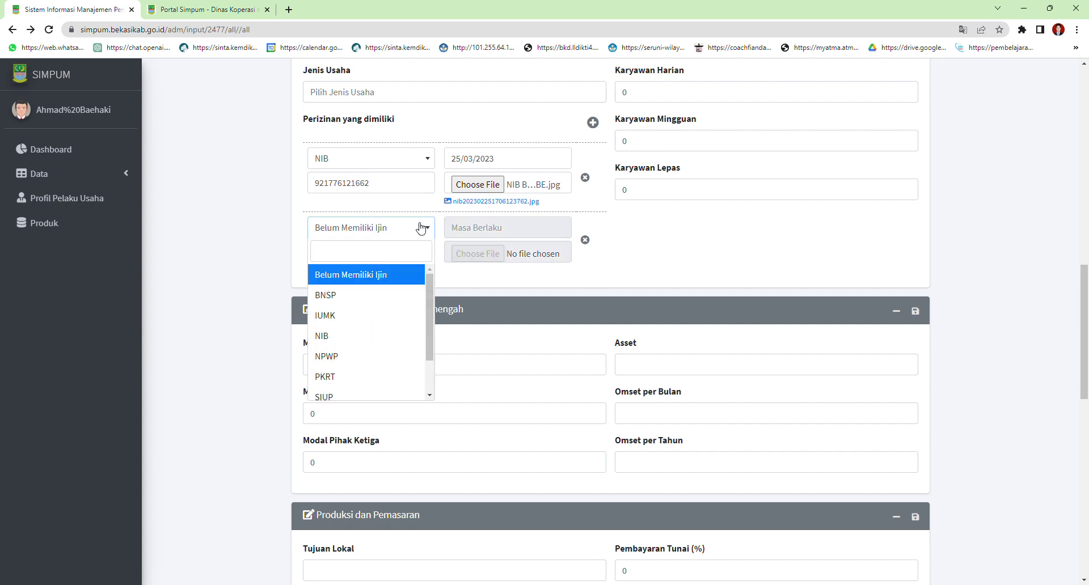
scroll(378, 344, down, 1)
scroll(377, 344, up, 1)
scroll(373, 344, down, 1)
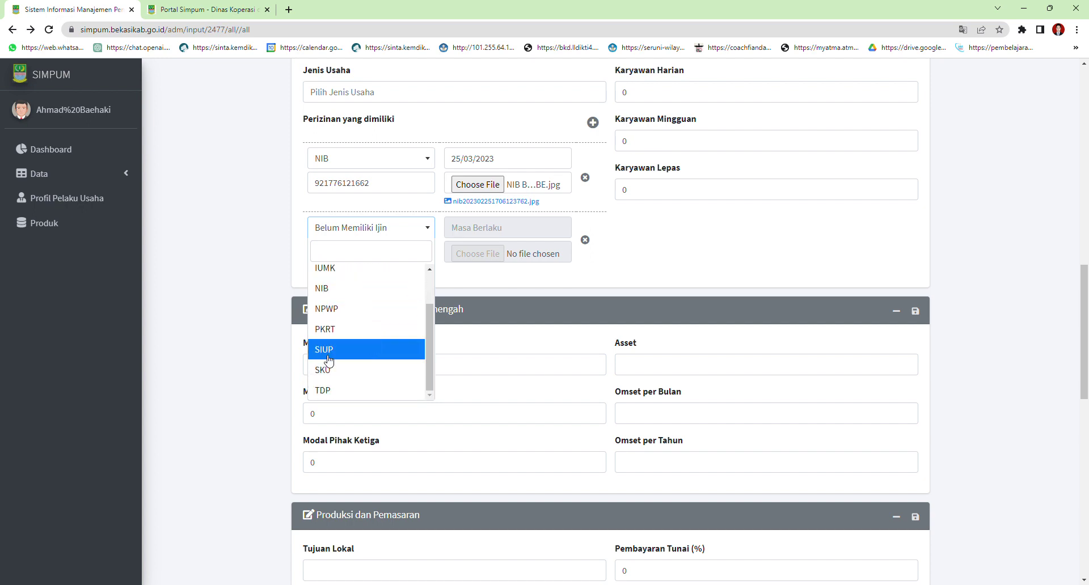
click(331, 309)
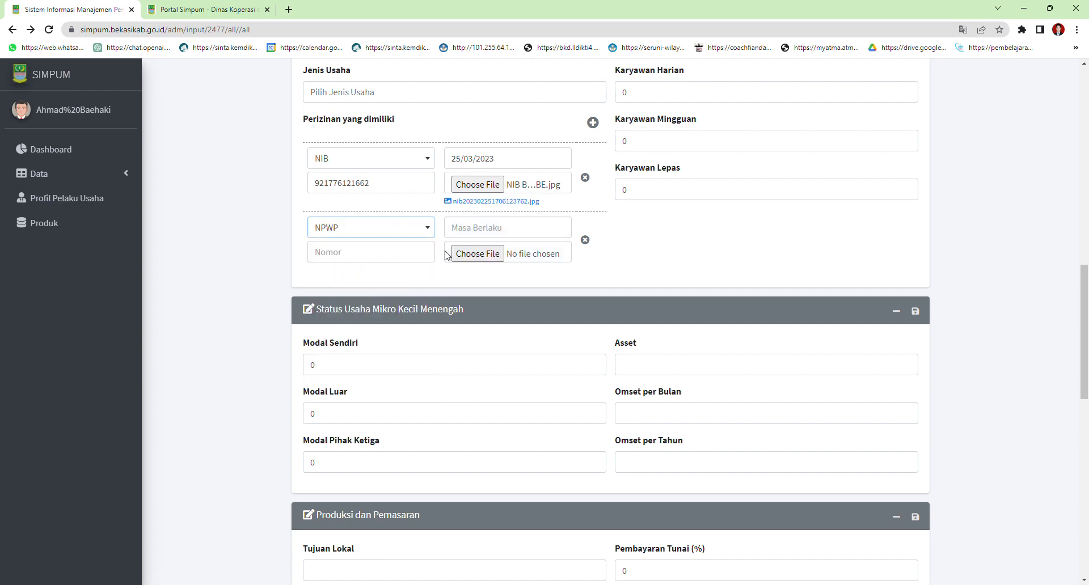
Give the NPWP permit validity 25/02/2023, its number, and attach NPWP April.jpg
click(495, 228)
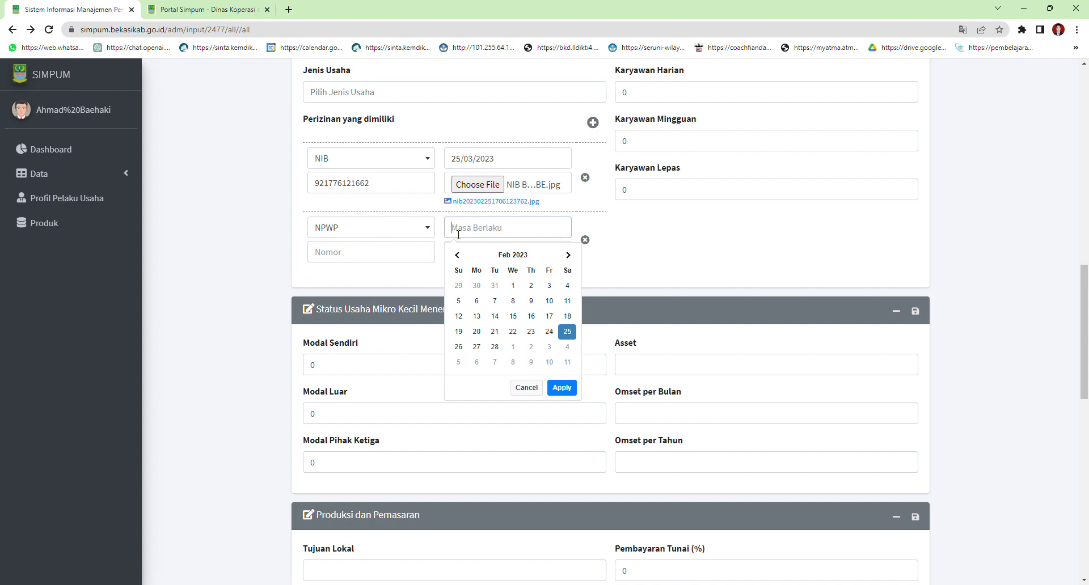
click(343, 256)
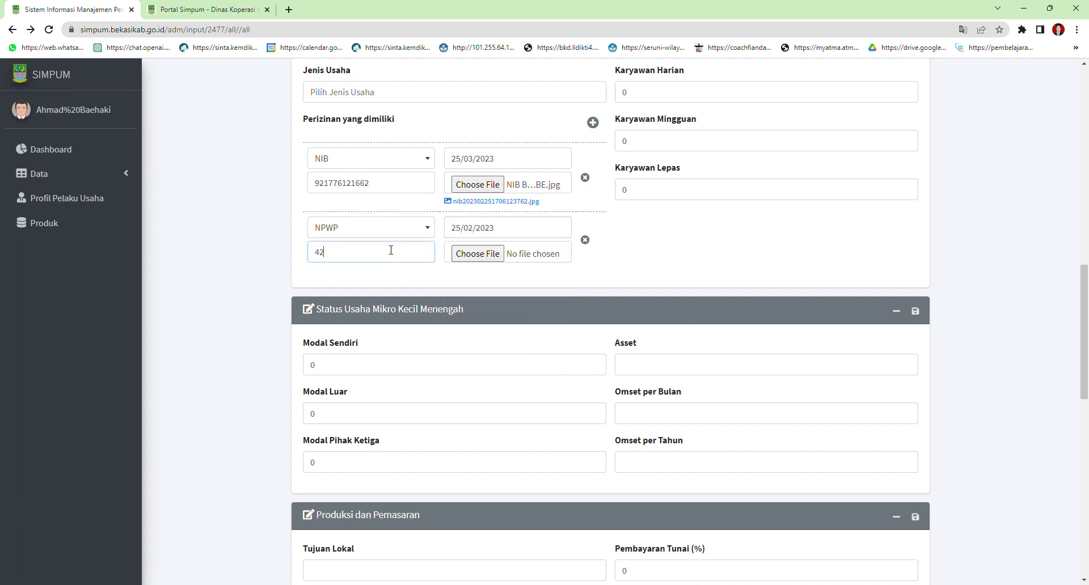
click(482, 257)
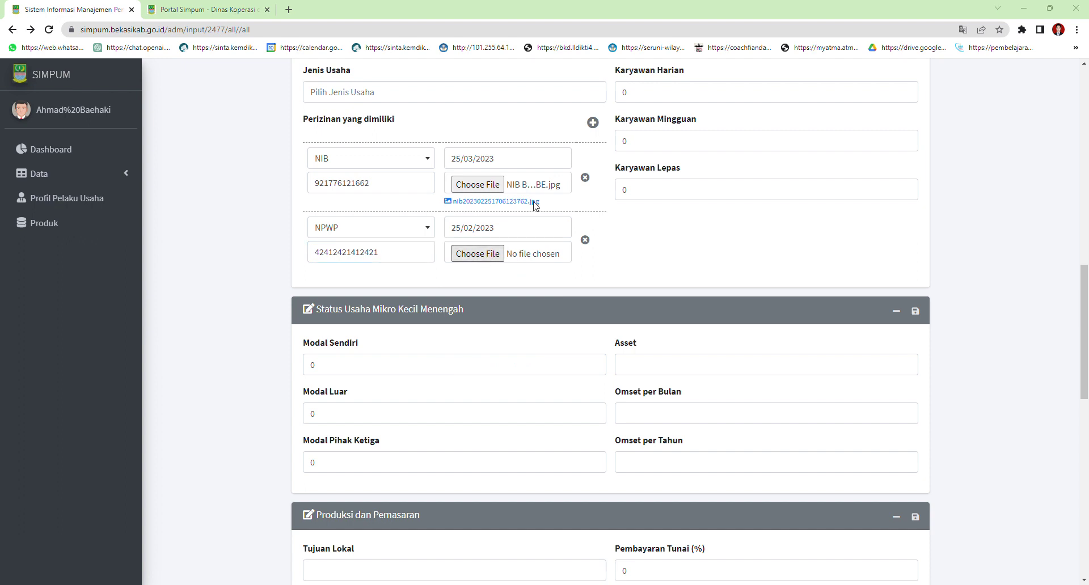
double_click(620, 175)
click(513, 223)
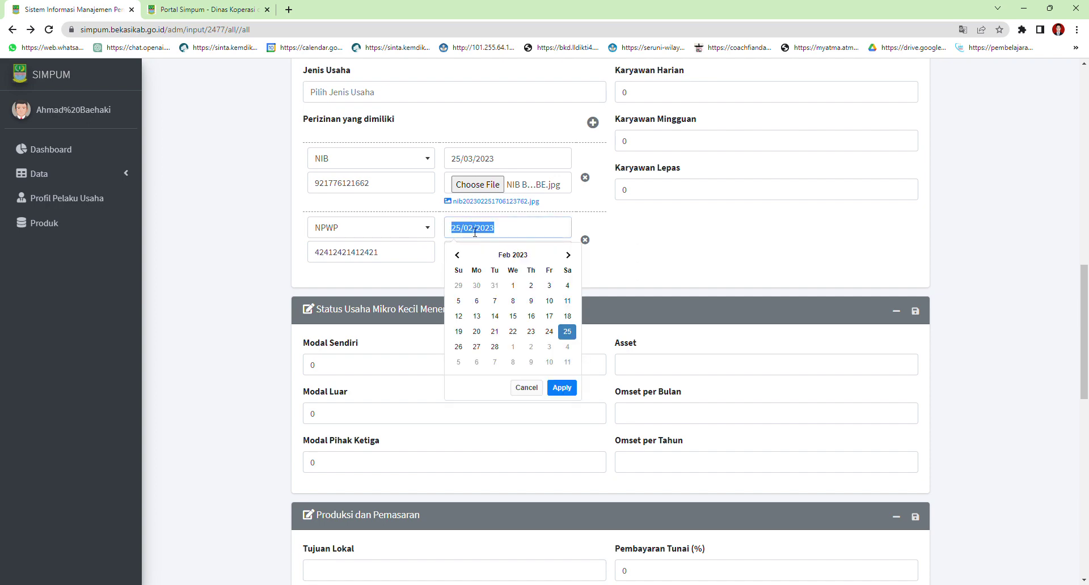
click(758, 209)
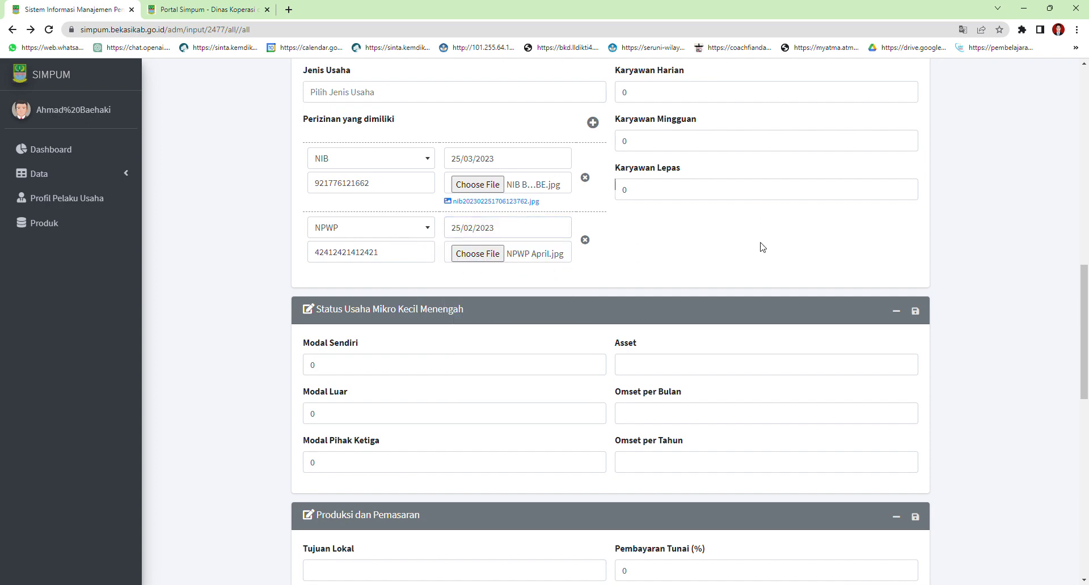
scroll(575, 351, down, 2)
Enter Modal Sendiri 15.000.000 and Asset 25.000.000
scroll(576, 352, down, 10)
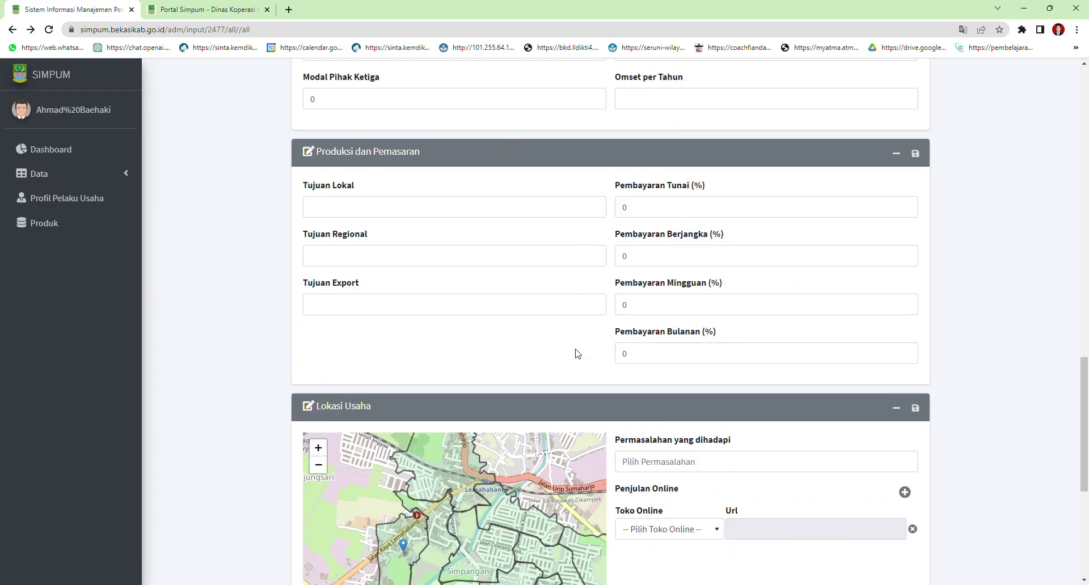
scroll(831, 454, up, 12)
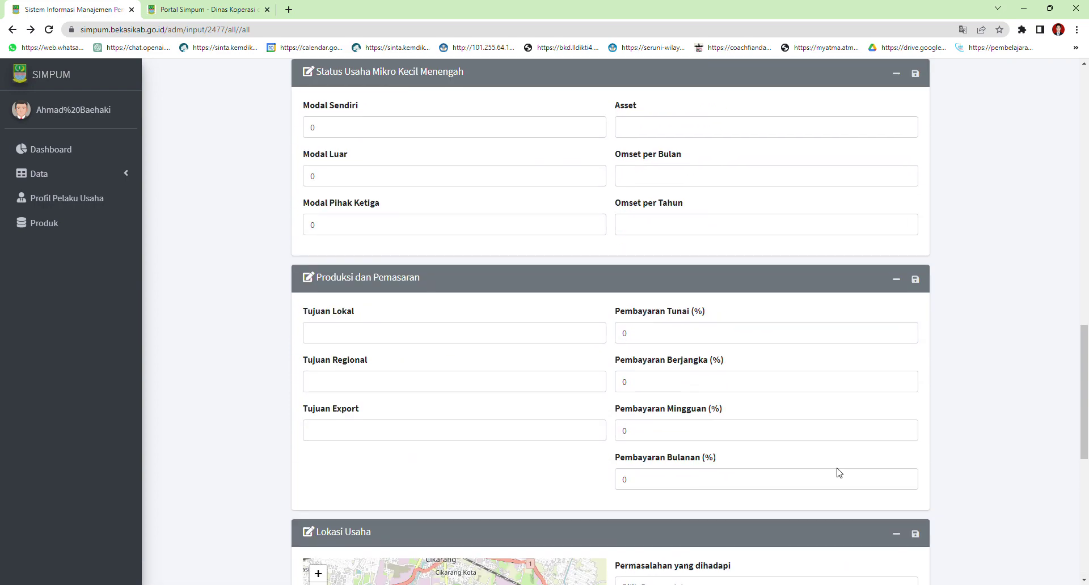
scroll(760, 461, down, 9)
scroll(637, 418, up, 9)
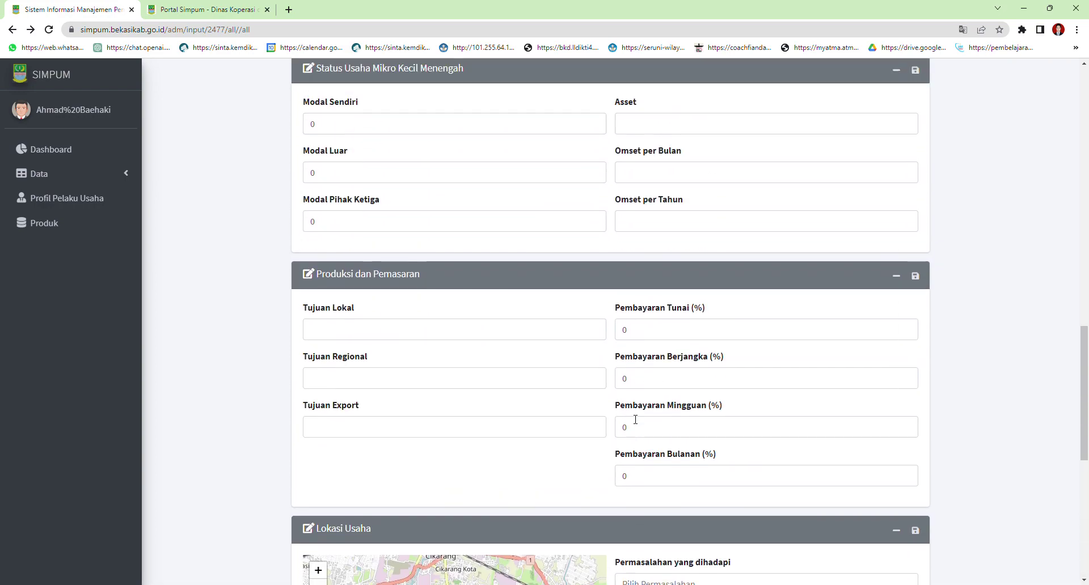
click(313, 355)
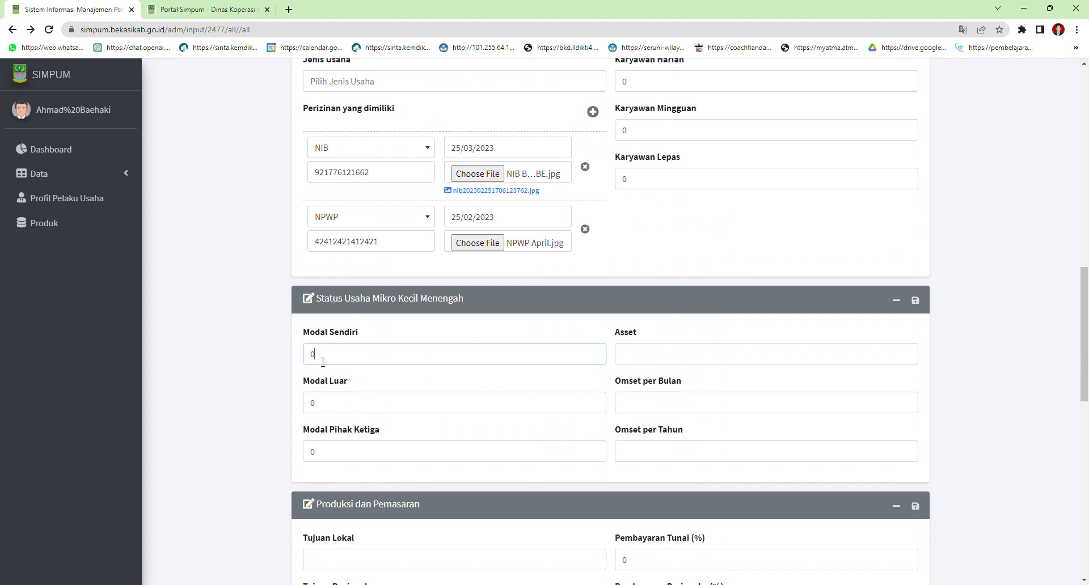
drag(313, 354, 279, 361)
text(15.000.)
text(000)
click(658, 361)
text(250000000)
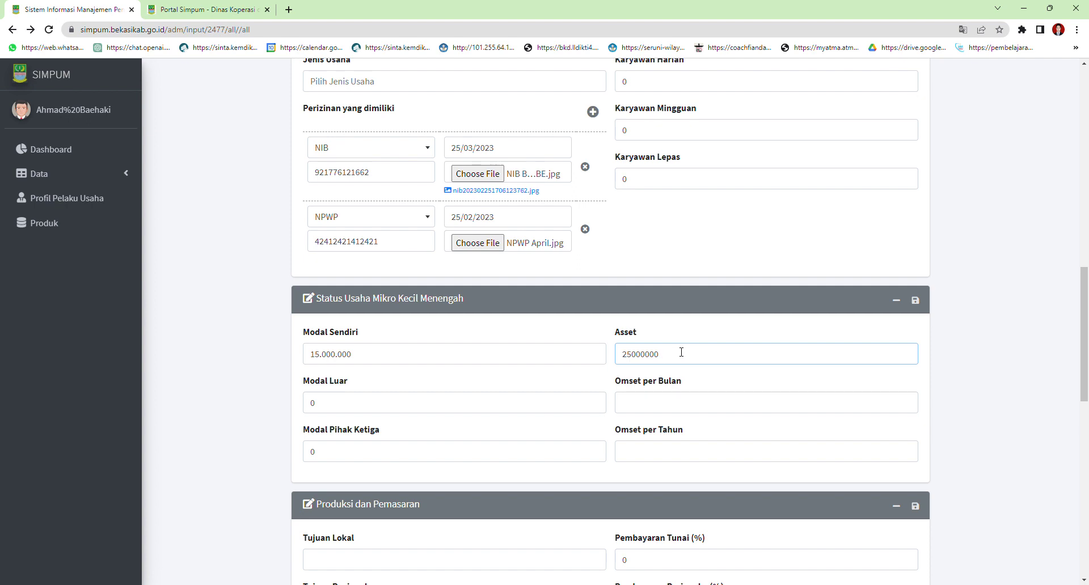
Replace the 0 in Modal Luar with 10.000.000
click(395, 409)
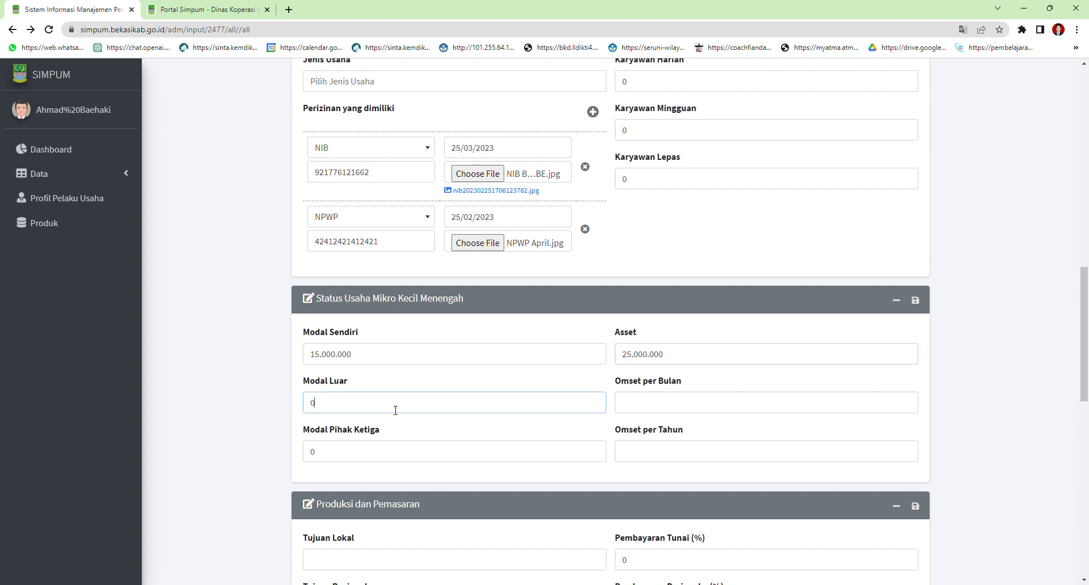
key(ctrl+a)
text(10.000.00)
text(0)
click(396, 459)
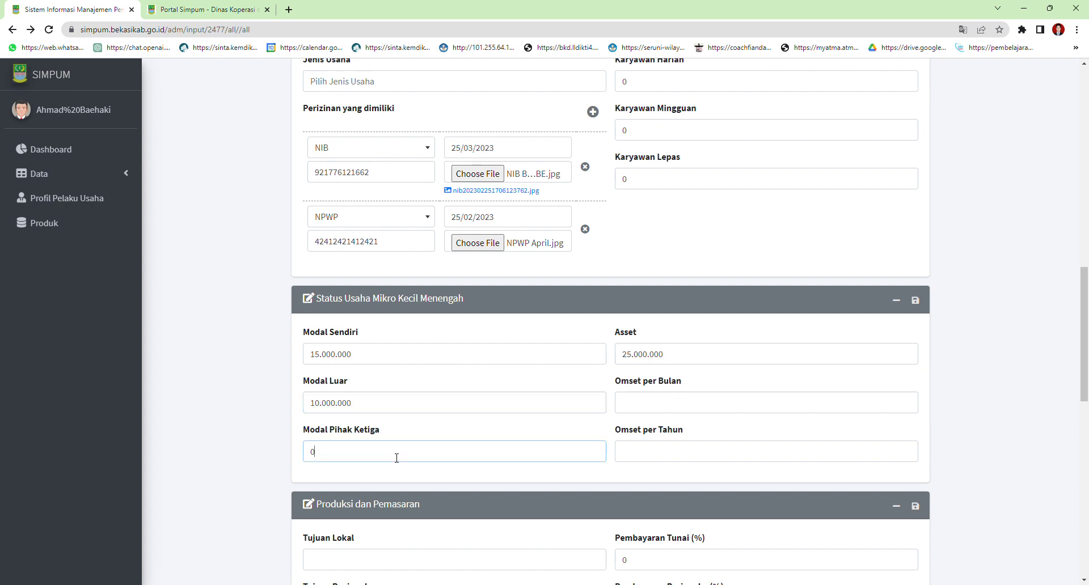
Enter Omset per Bulan 10.000.000 and Omset per Tahun 120.000.000, then submit
click(660, 407)
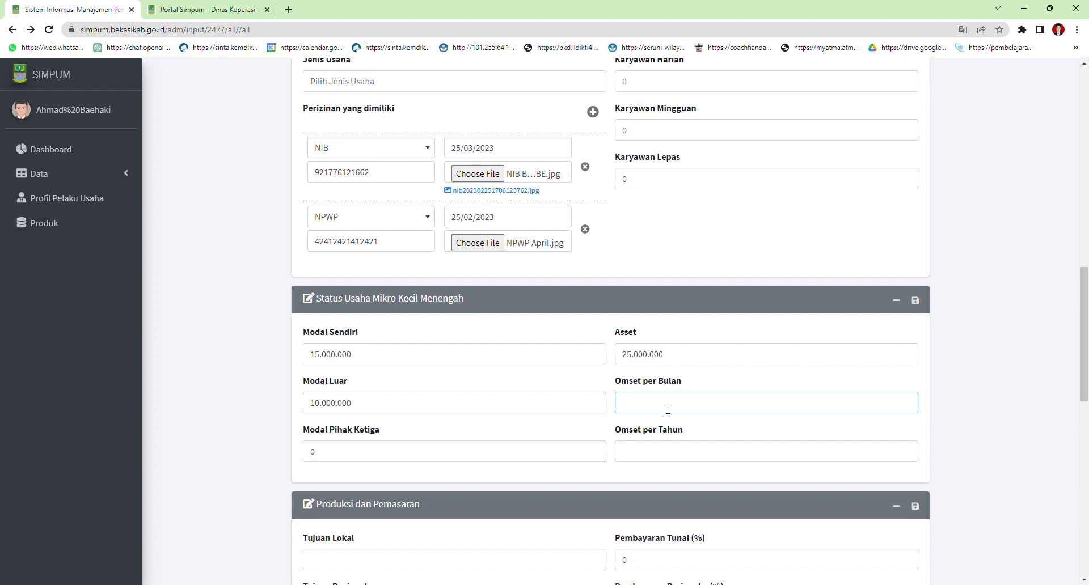
text(16)
text(12000000)
click(645, 408)
click(628, 406)
click(651, 452)
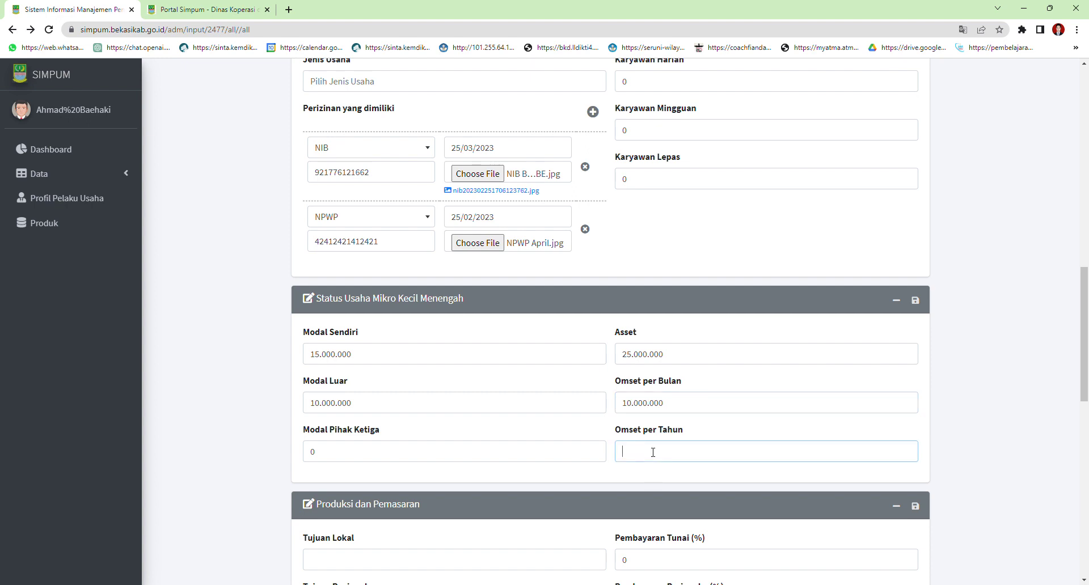
text(120.000.)
text(000)
key(Return)
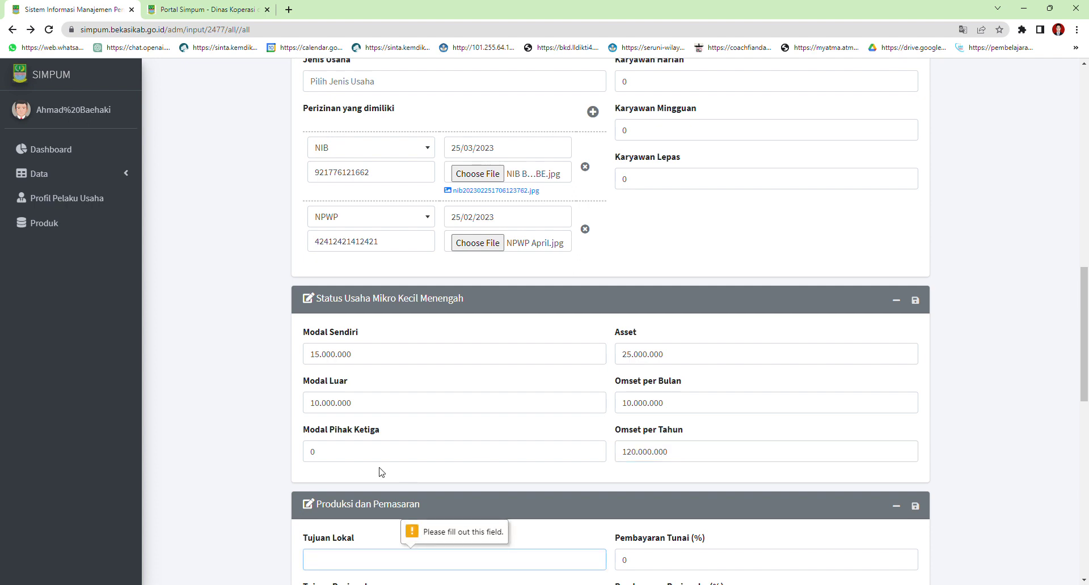
Replace the 0 in Modal Pihak Ketiga with a typed third-party capital amount
drag(390, 450, 291, 454)
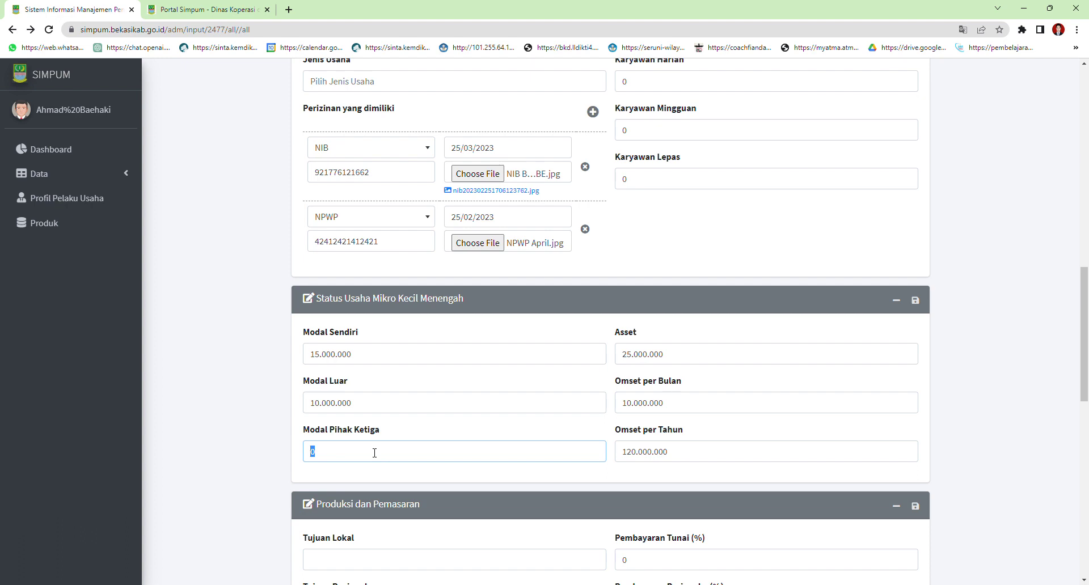
text(13000)
key(BackSpace)
key(BackSpace)
key(BackSpace)
key(BackSpace)
key(BackSpace)
text(25)
text(0000000)
double_click(327, 458)
click(390, 457)
key(Return)
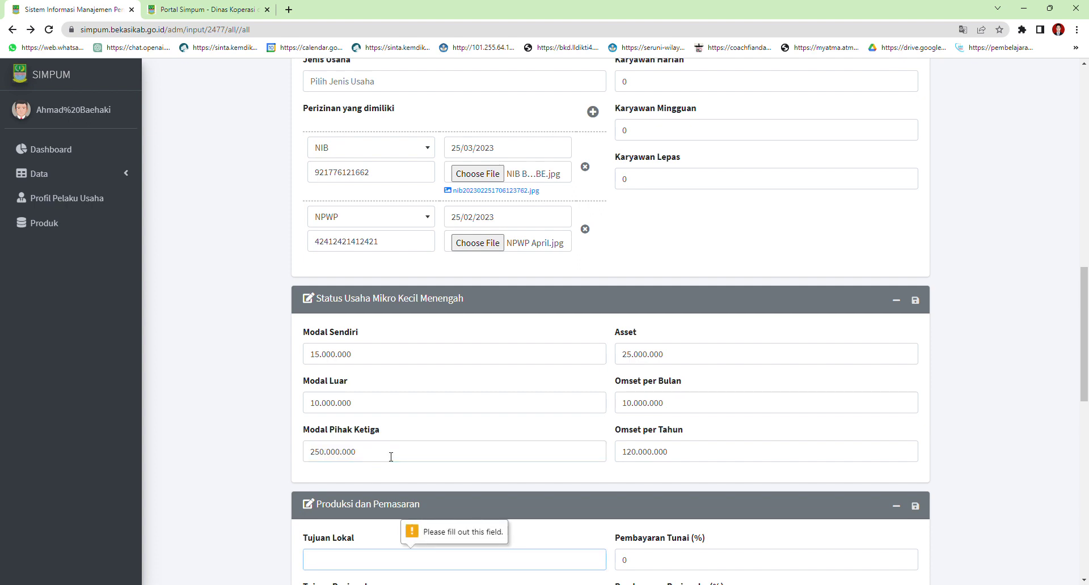
Correct the Modal Pihak Ketiga amount so it reads 25.000.000
click(381, 454)
key(BackSpace)
key(Return)
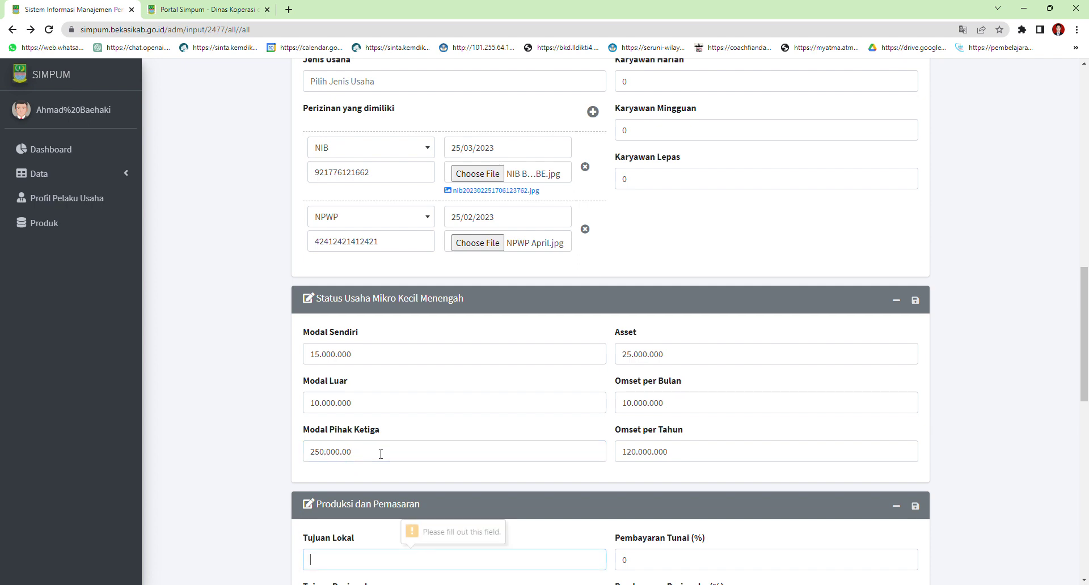
click(396, 454)
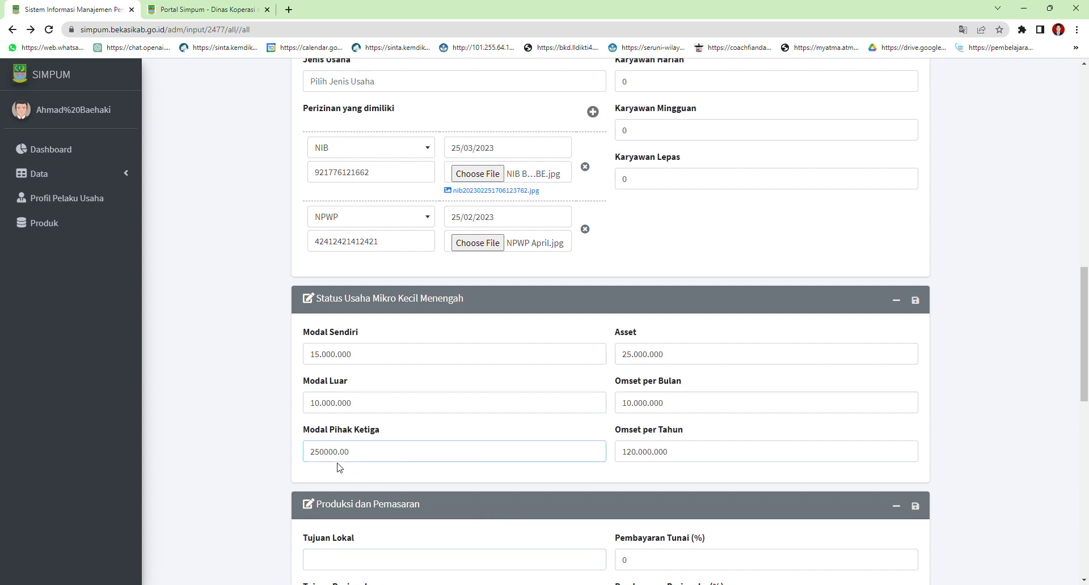
drag(350, 452, 257, 432)
key(BackSpace)
text(2500000)
key(Return)
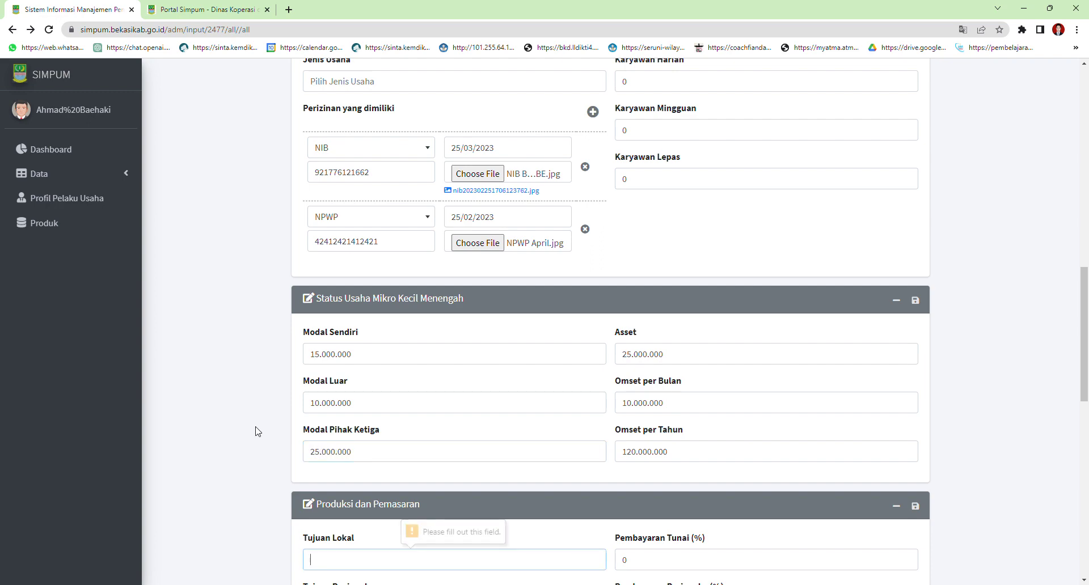
Set Tujuan Lokal to Purwasuka and Tujuan Regional to Bandung
scroll(429, 412, down, 3)
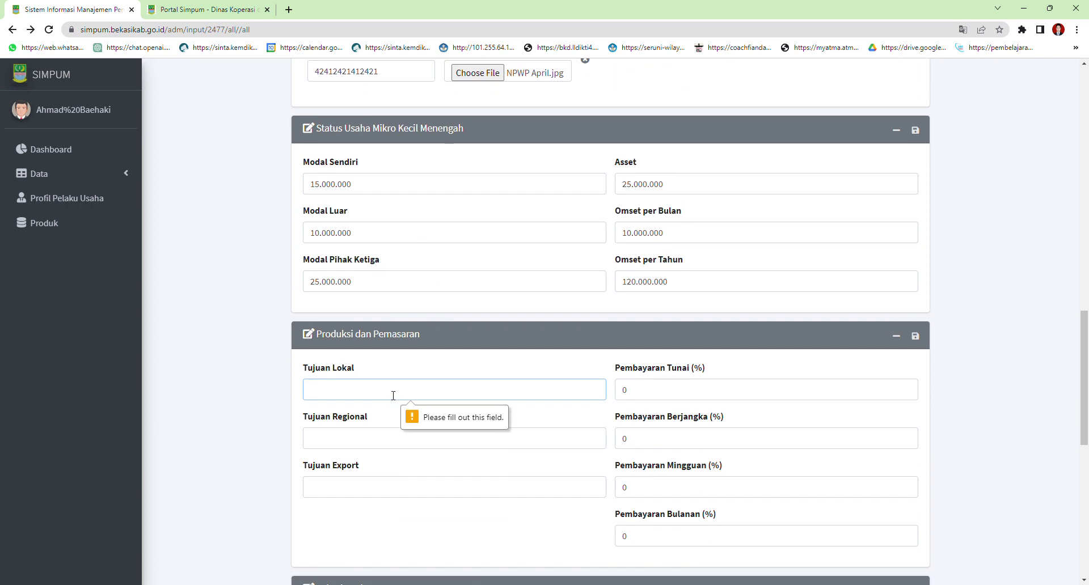
scroll(393, 395, down, 1)
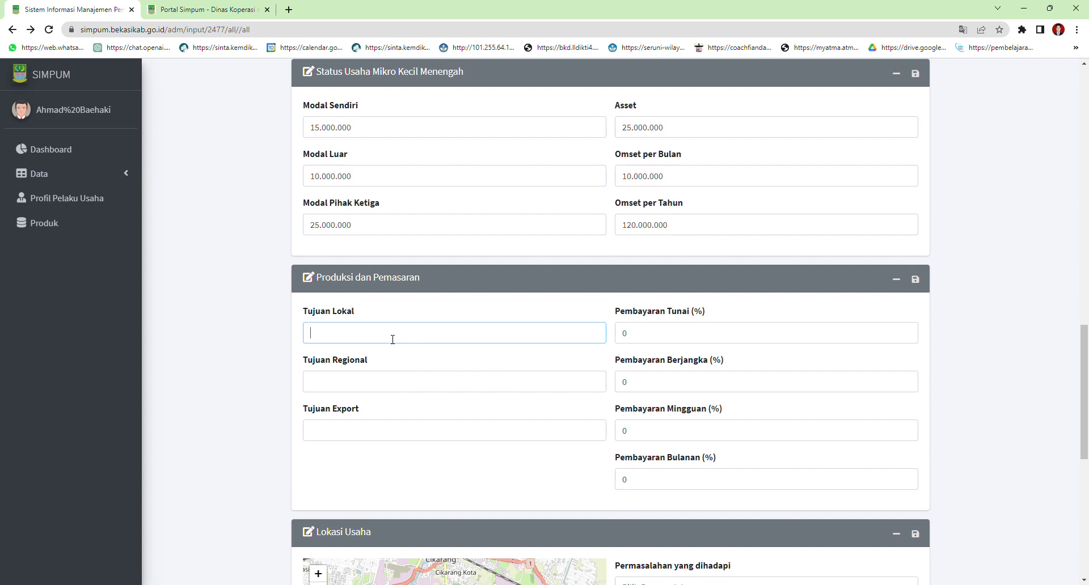
text(Purwasuka)
click(362, 393)
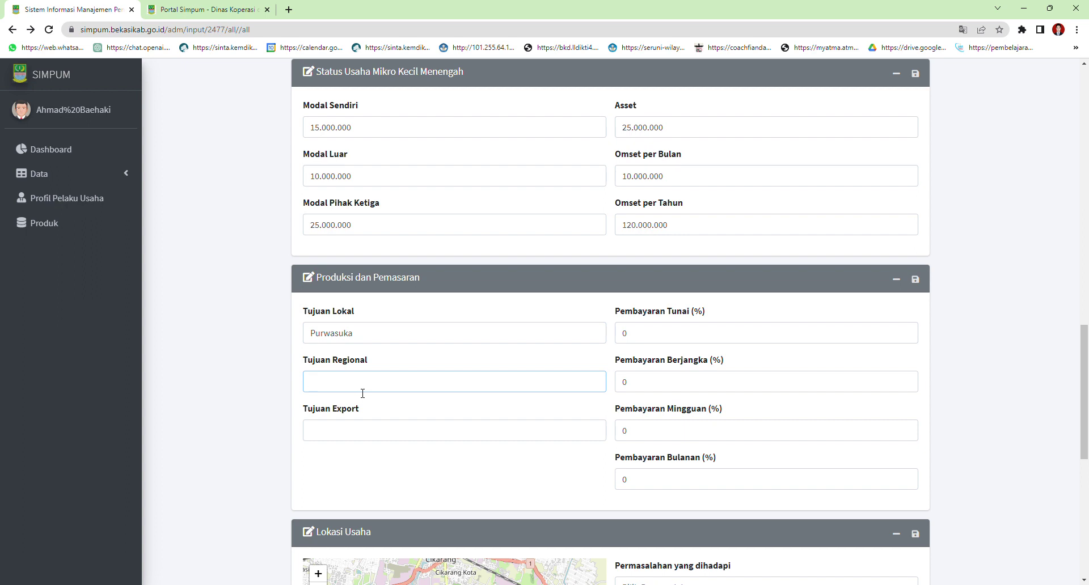
text(Bandung)
Set Pembayaran Tunai to 50 and Pembayaran Berjangka to 40 percent
click(709, 330)
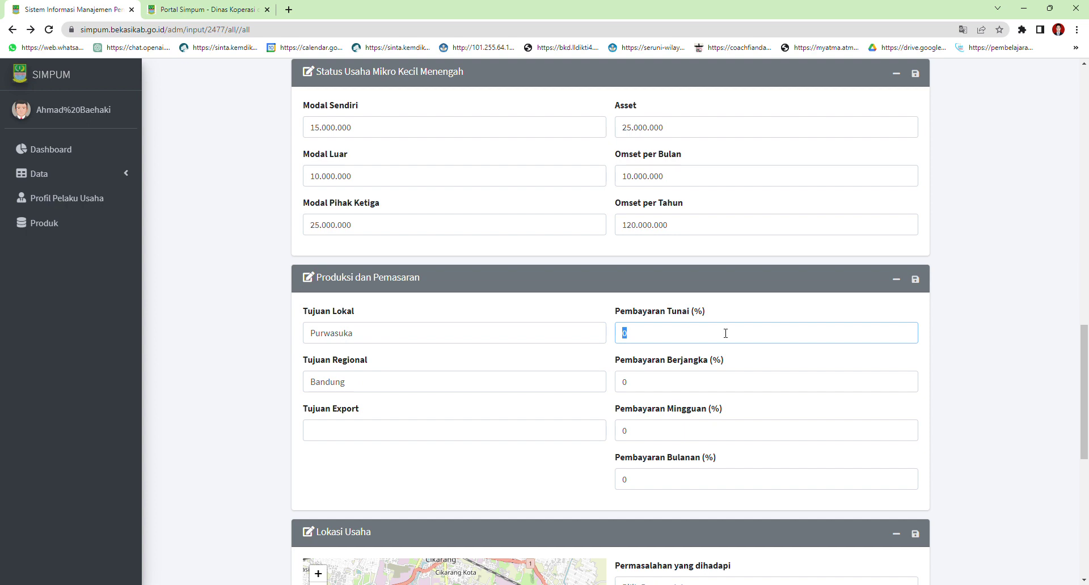
scroll(733, 331, down, 1)
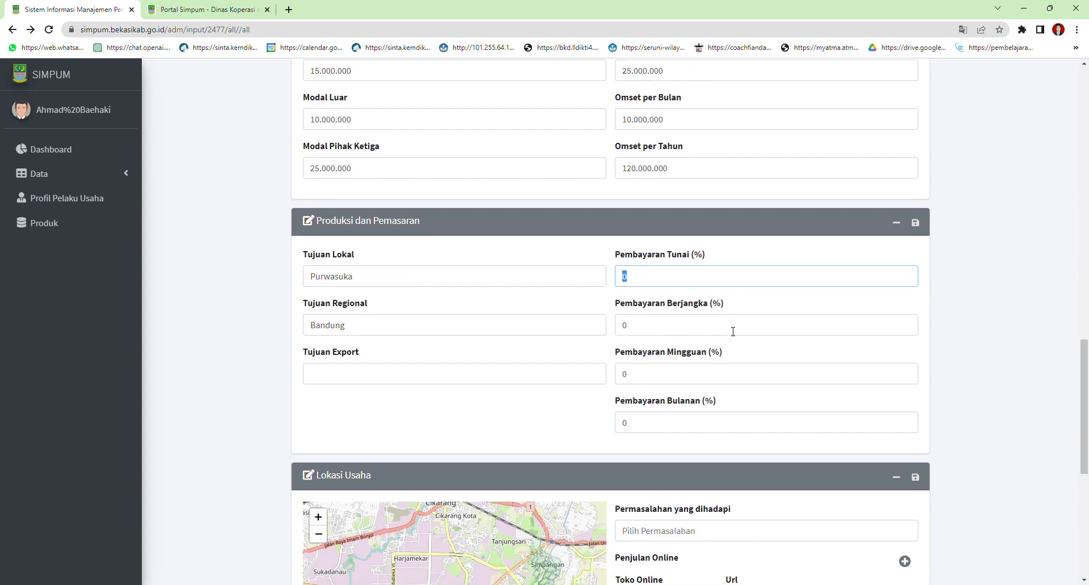
text(100)
key(BackSpace)
key(BackSpace)
key(BackSpace)
text(50)
click(672, 324)
drag(672, 324, 622, 329)
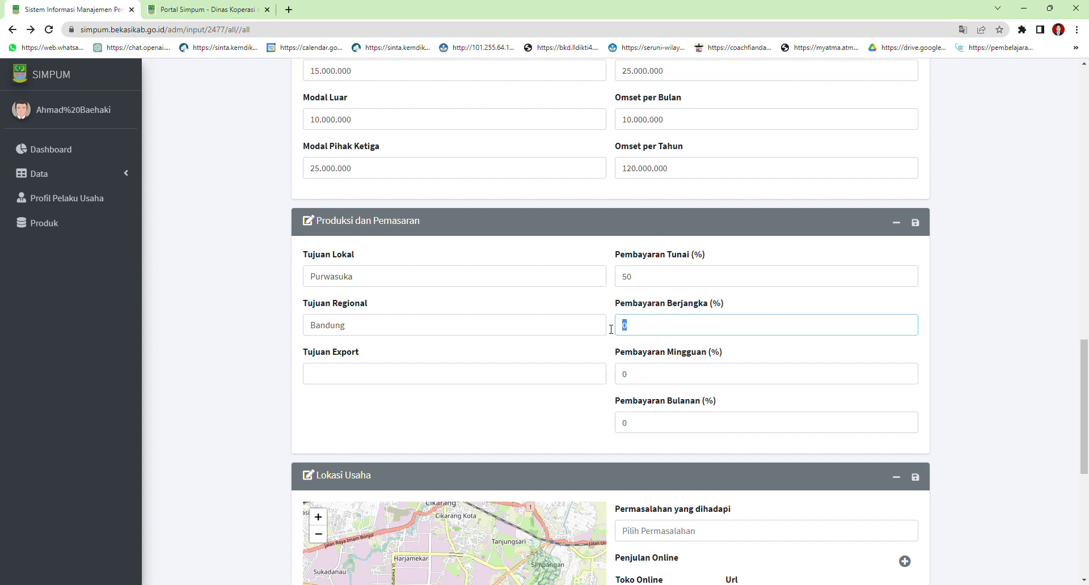
text(400)
key(BackSpace)
click(654, 379)
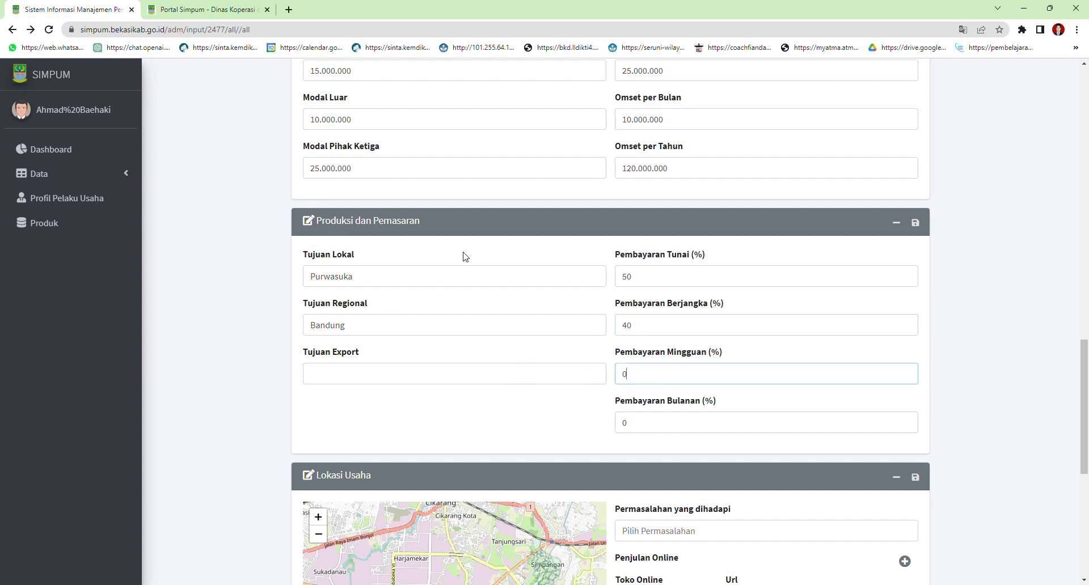
Set Tujuan Export to Belanda, capitalised
click(422, 375)
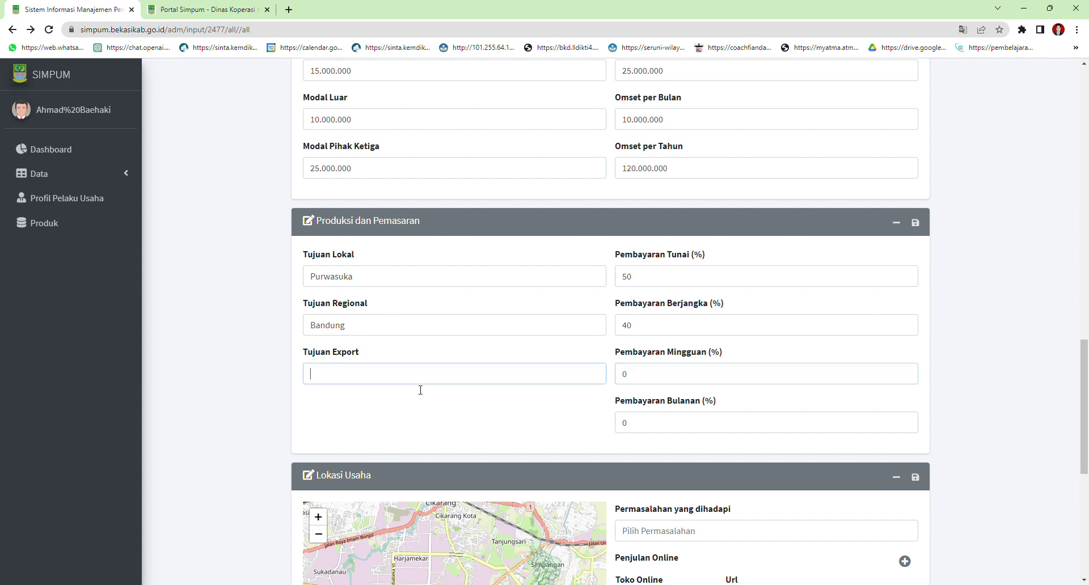
text(belanda)
key(Home)
key(Delete)
text(B)
Set Pembayaran Mingguan to 10 and Pembayaran Bulanan to 25 percent
click(653, 373)
double_click(654, 373)
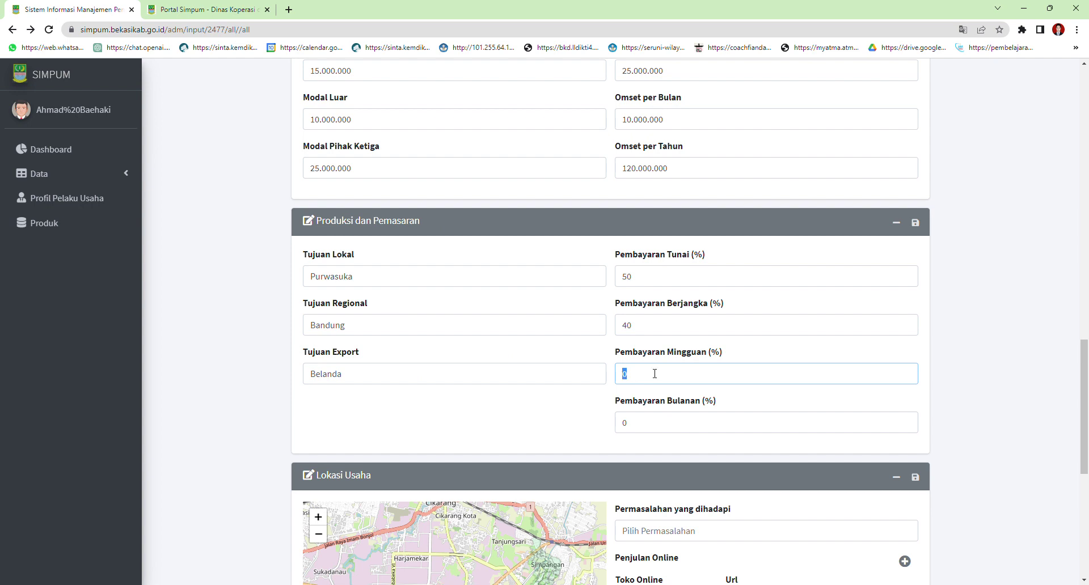
text(25)
key(BackSpace)
text(10)
click(649, 433)
drag(649, 432, 608, 425)
text(25)
Choose 'Terbatasnya sumber modal' as the Permasalahan and save the business form
click(794, 374)
scroll(790, 372, down, 4)
scroll(783, 369, down, 2)
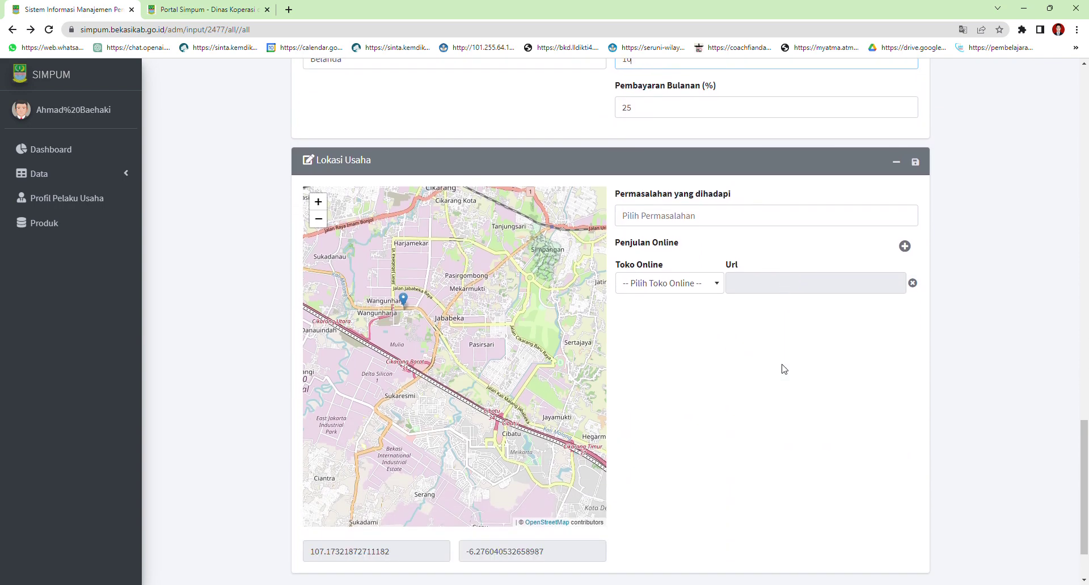
click(765, 191)
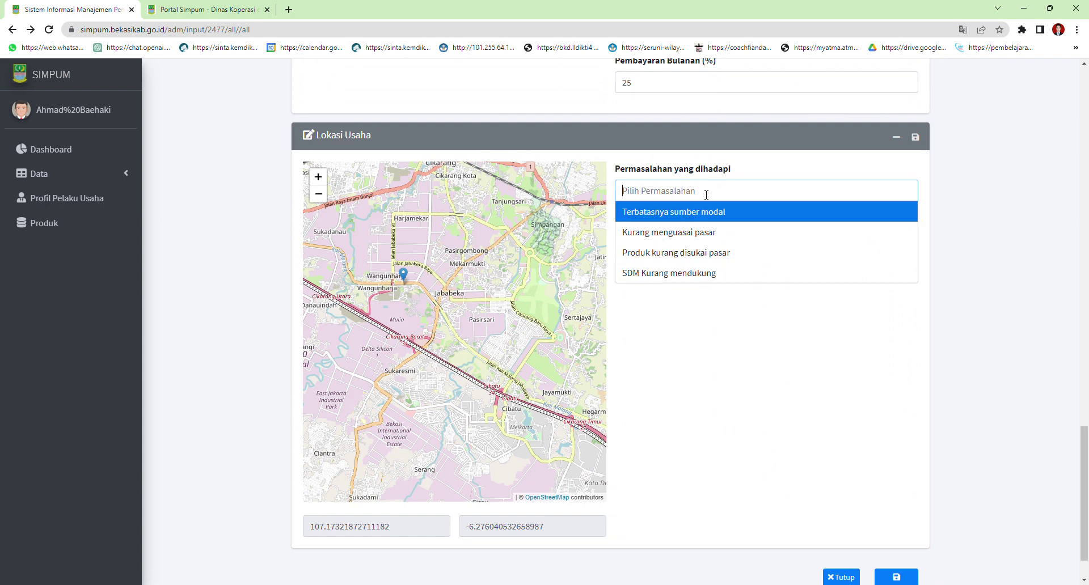
click(701, 216)
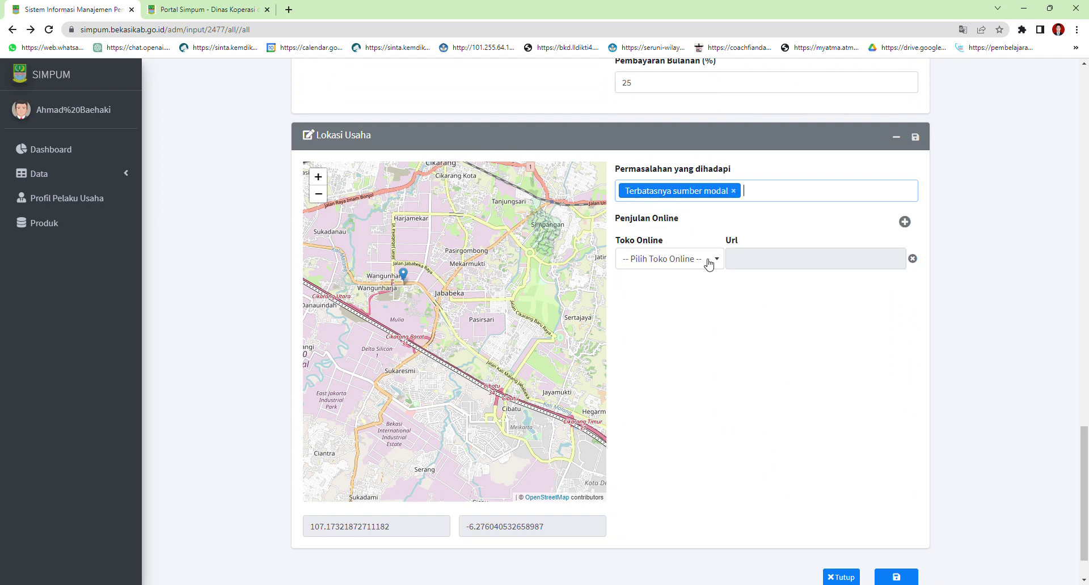
scroll(918, 532, down, 1)
click(909, 531)
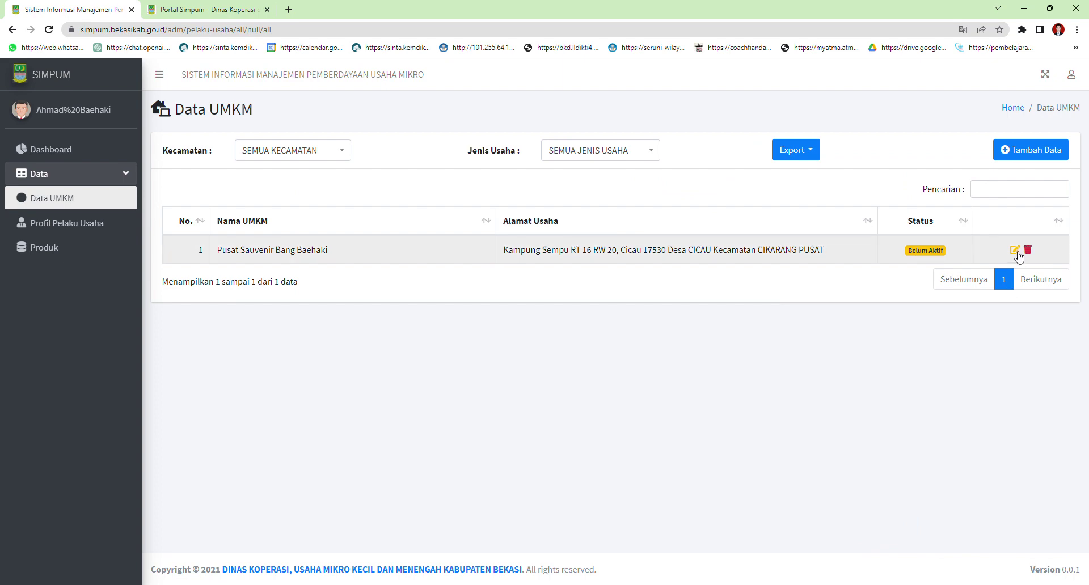
Open the saved business from the Data UMKM list and review its form
click(1014, 250)
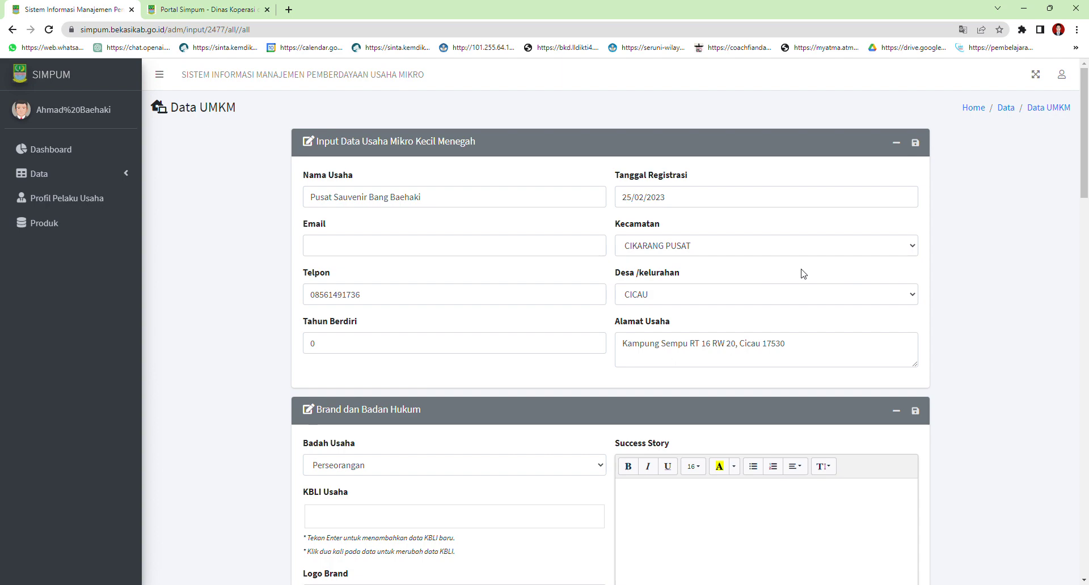
scroll(803, 274, down, 13)
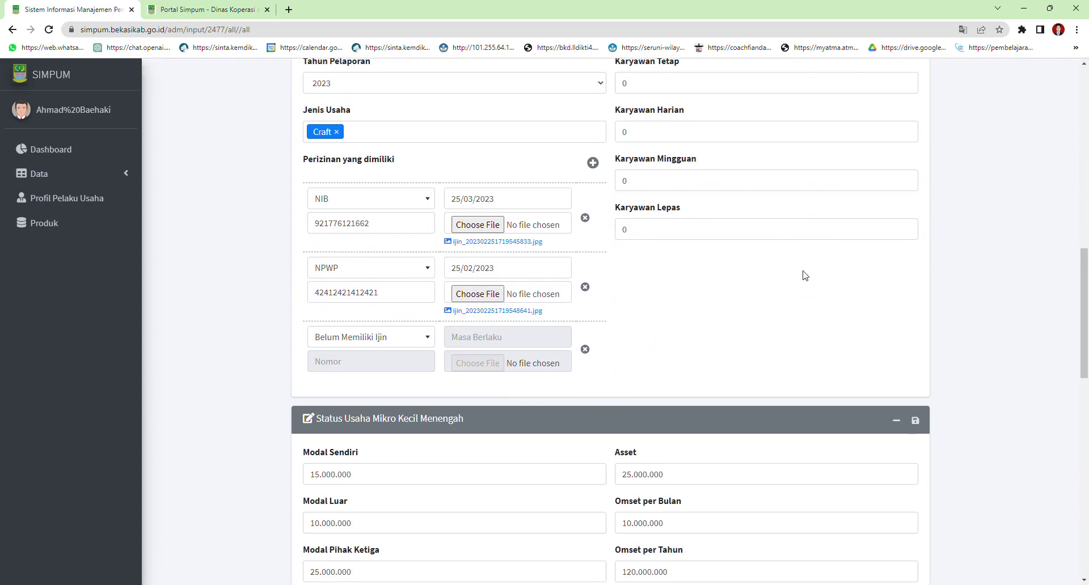
scroll(804, 274, down, 6)
scroll(808, 270, up, 4)
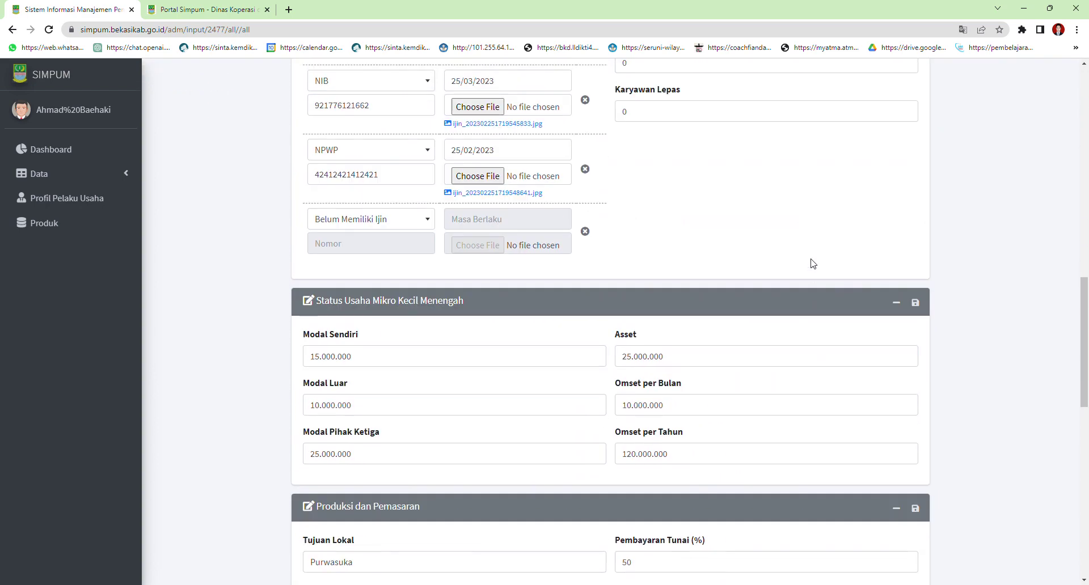
scroll(812, 264, up, 15)
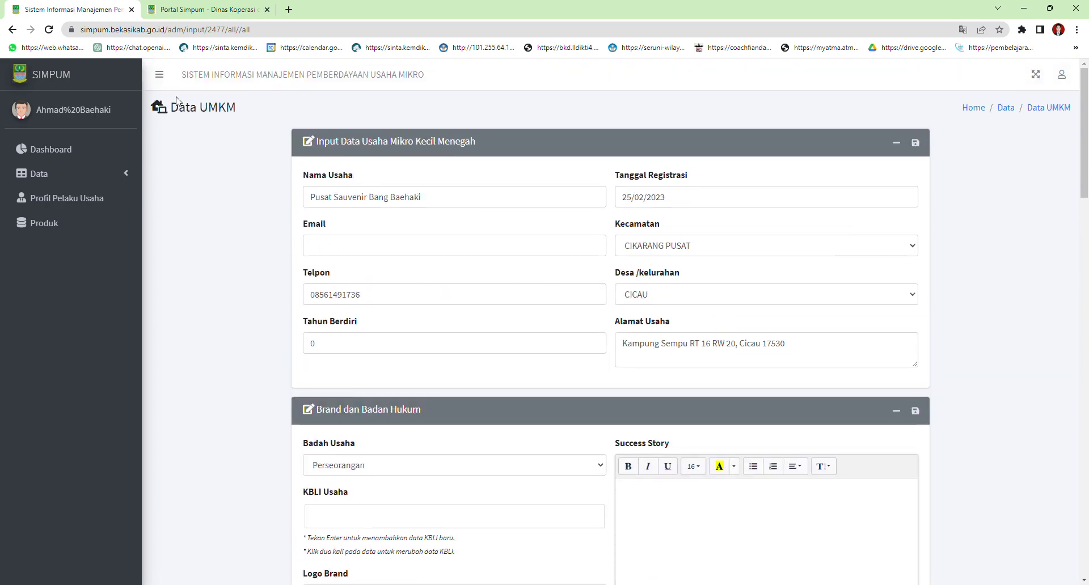
scroll(615, 324, down, 20)
scroll(616, 324, up, 15)
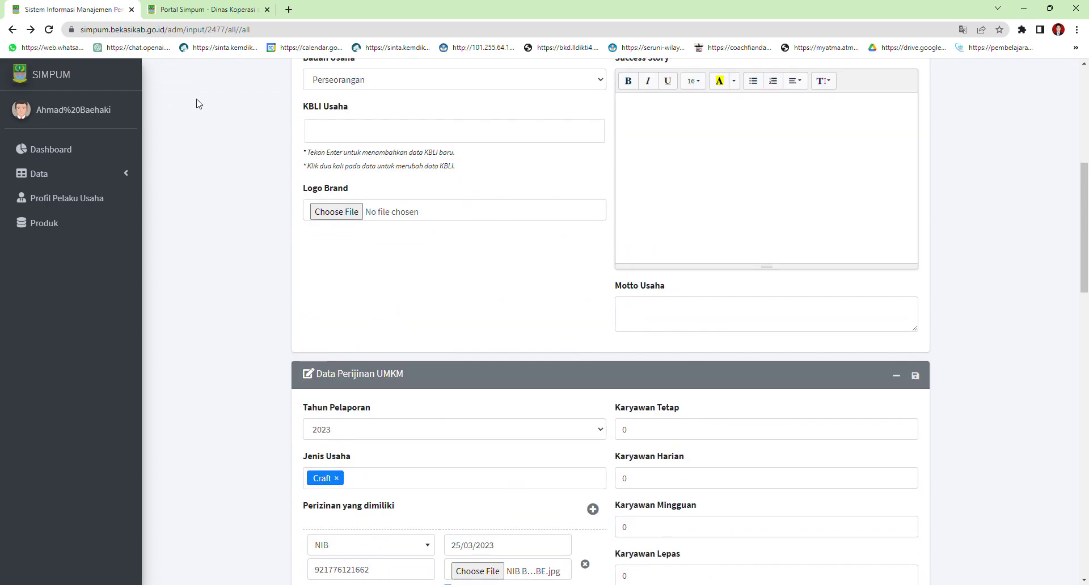
Check Data UMKM, Profil Pelaku Usaha and the empty Produk UMKM list, ending on Profil Pelaku Usaha
click(12, 30)
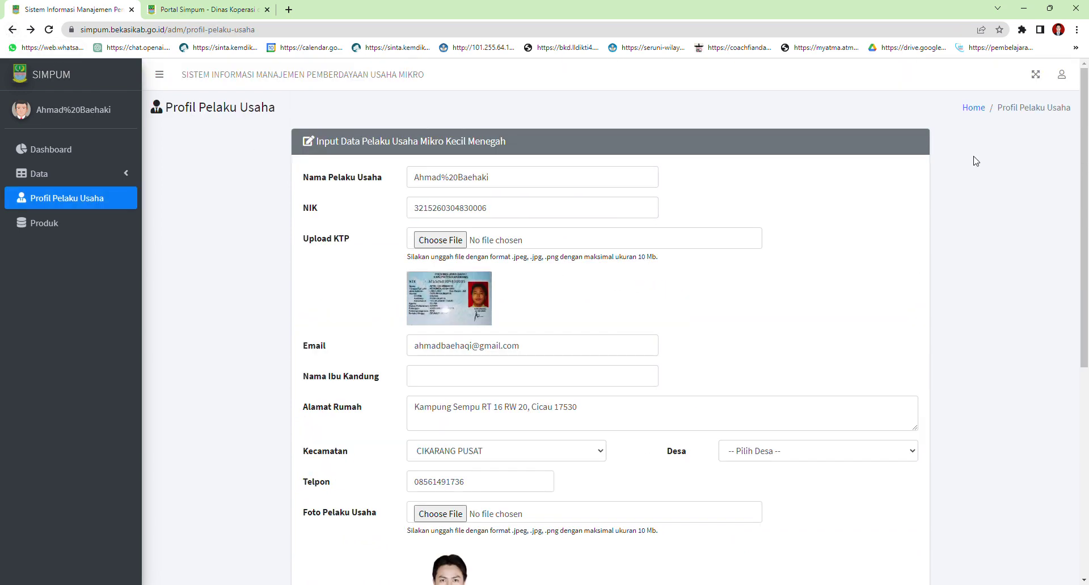
click(39, 174)
click(52, 198)
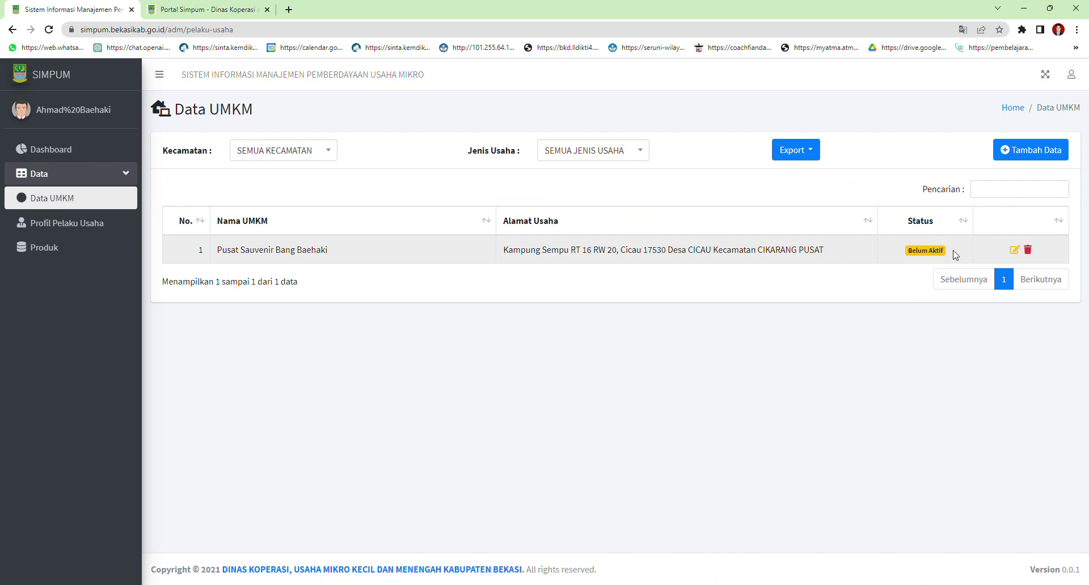
click(67, 227)
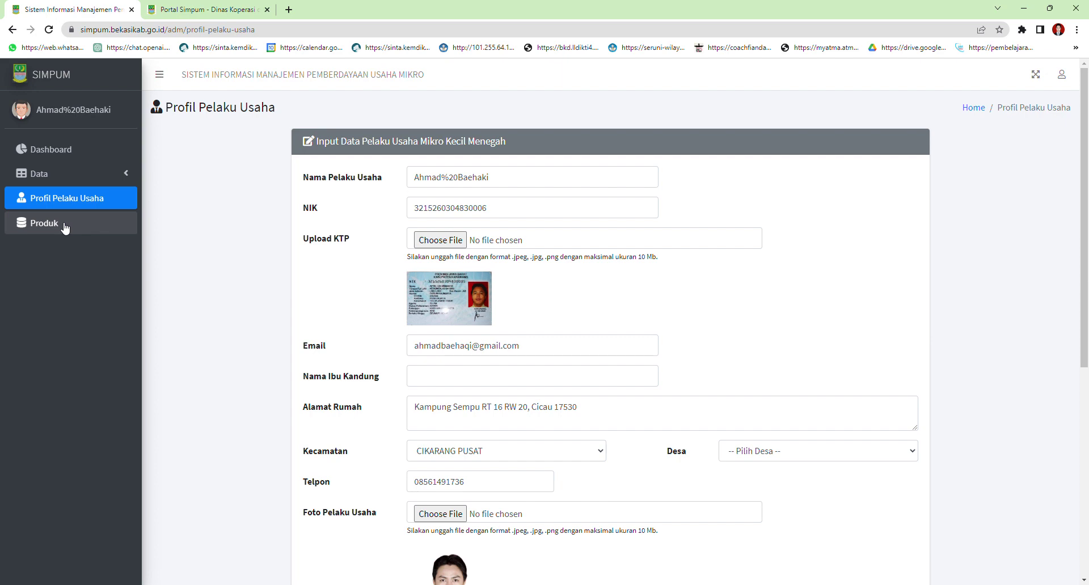
click(65, 224)
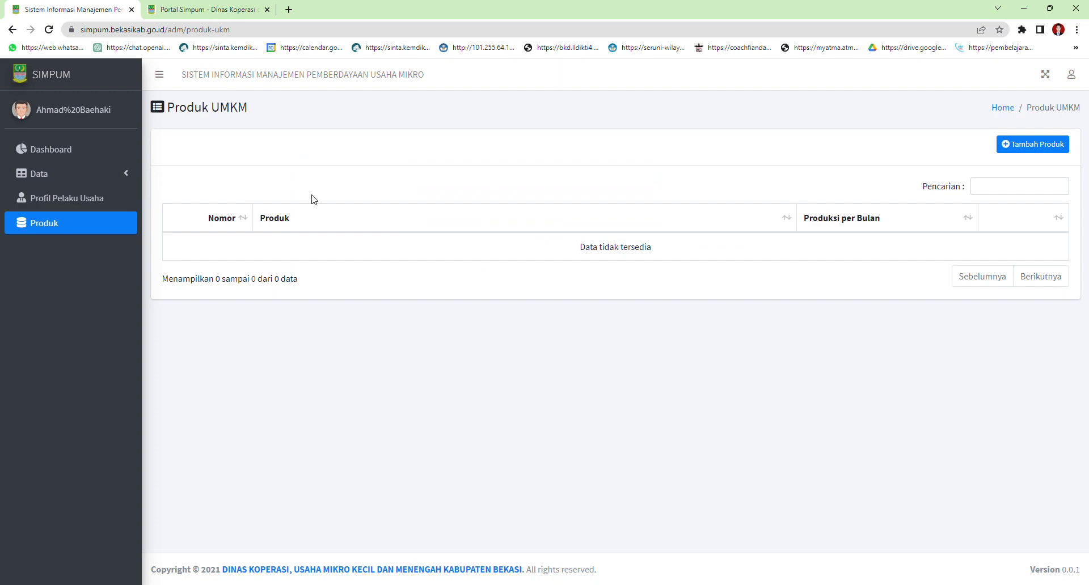
click(66, 200)
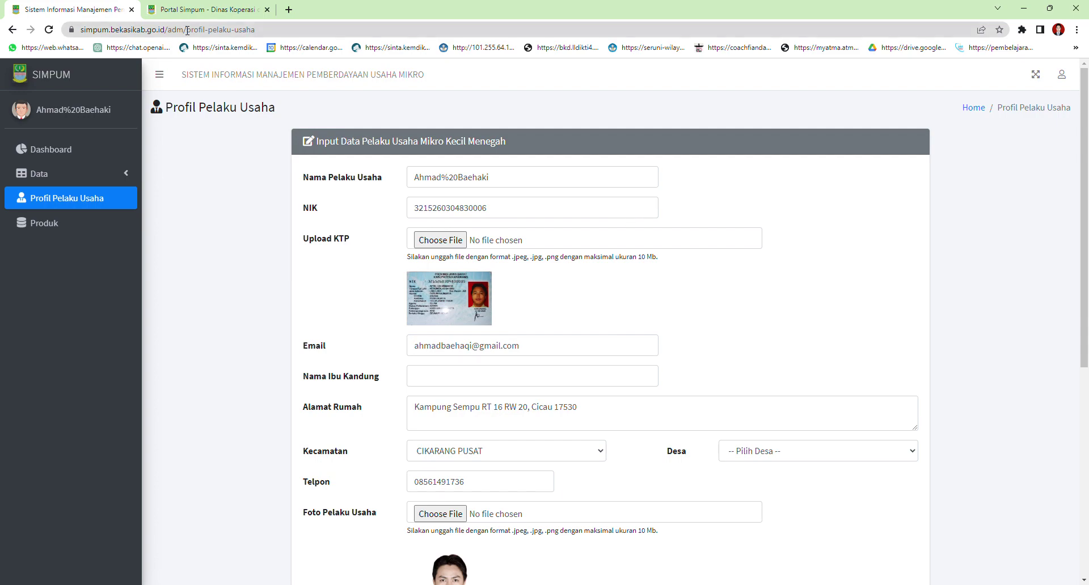
Switch to the Portal Simpum tab and return to the top, showing partner links and Alur Pendaftaran Simpum
click(204, 9)
scroll(763, 162, up, 15)
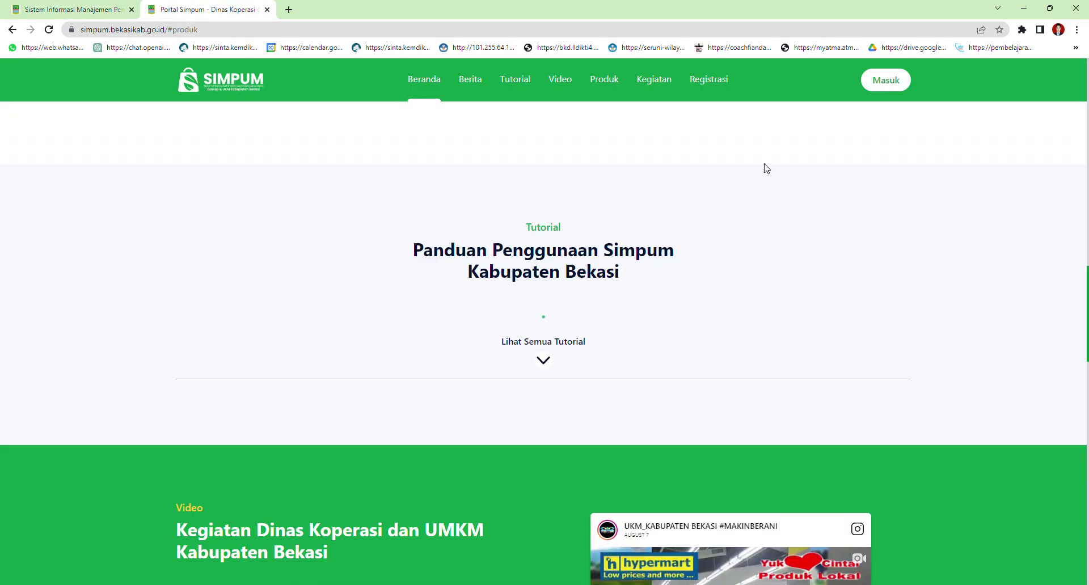
scroll(782, 153, up, 10)
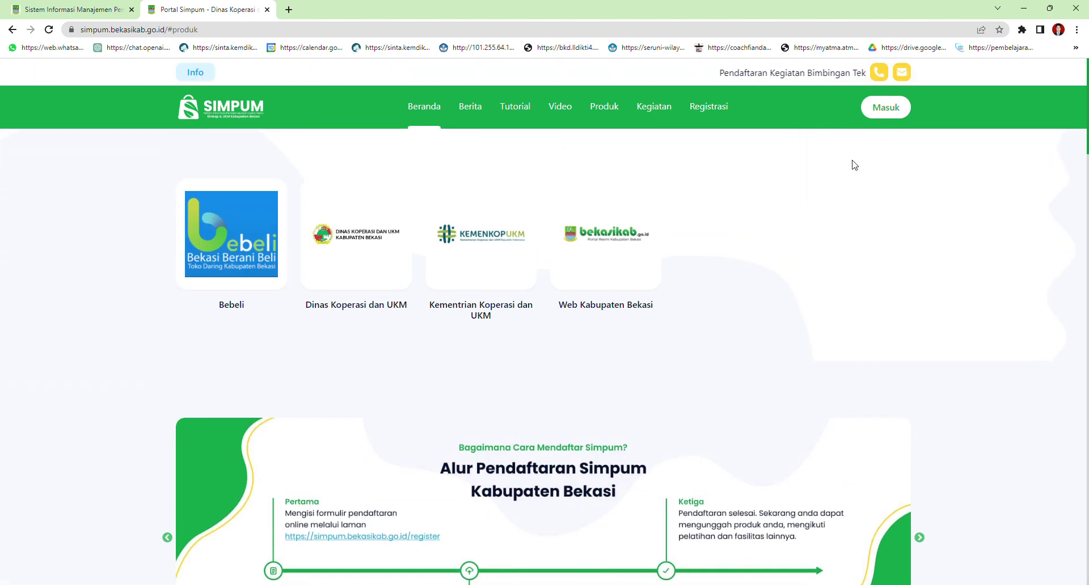